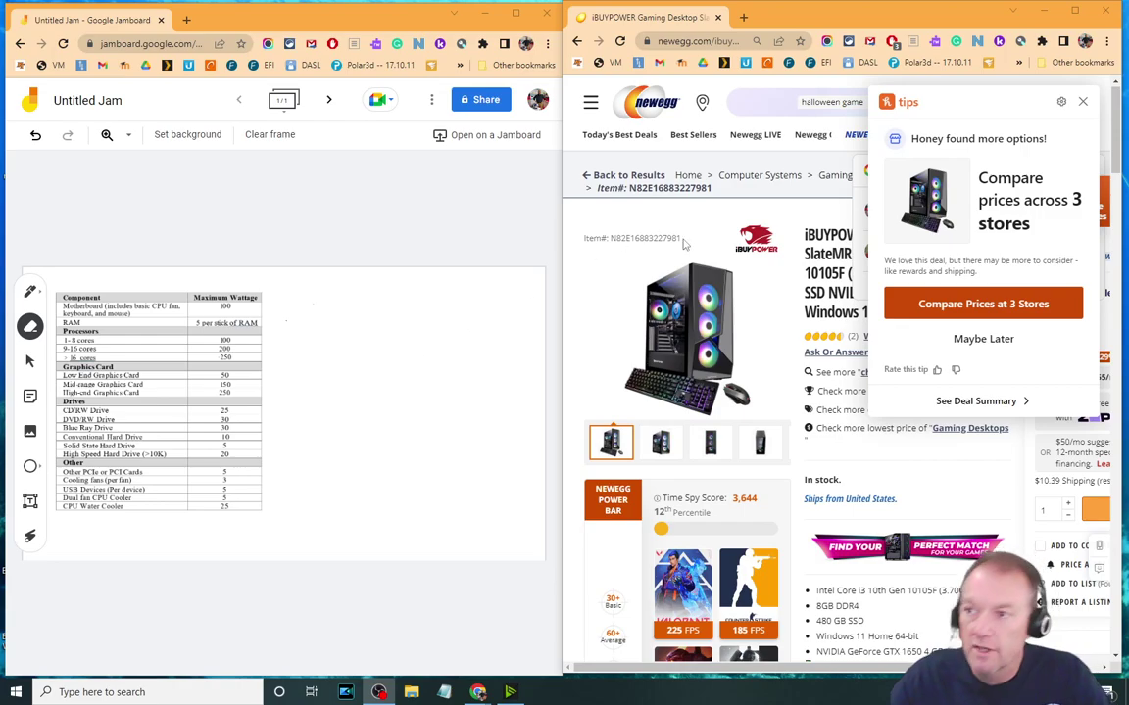
Step: Dismiss the Honey popup and pen a short mark beside the Motherboard row's 100-watt value
left_click(1082, 104)
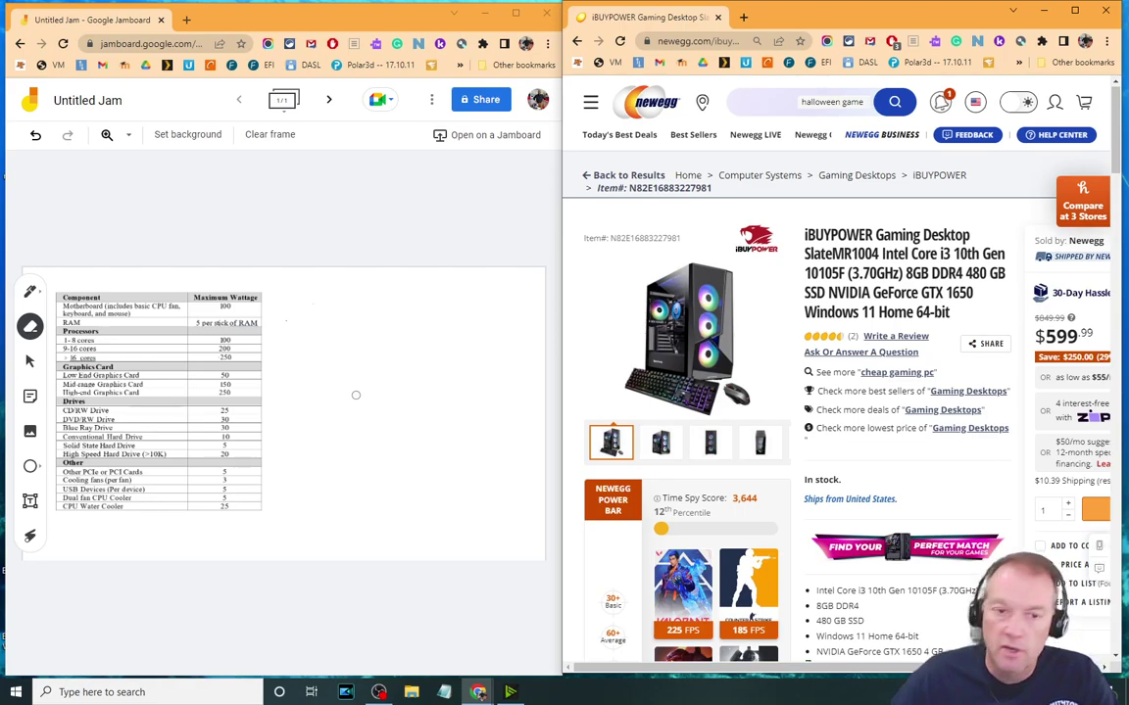
left_click(32, 295)
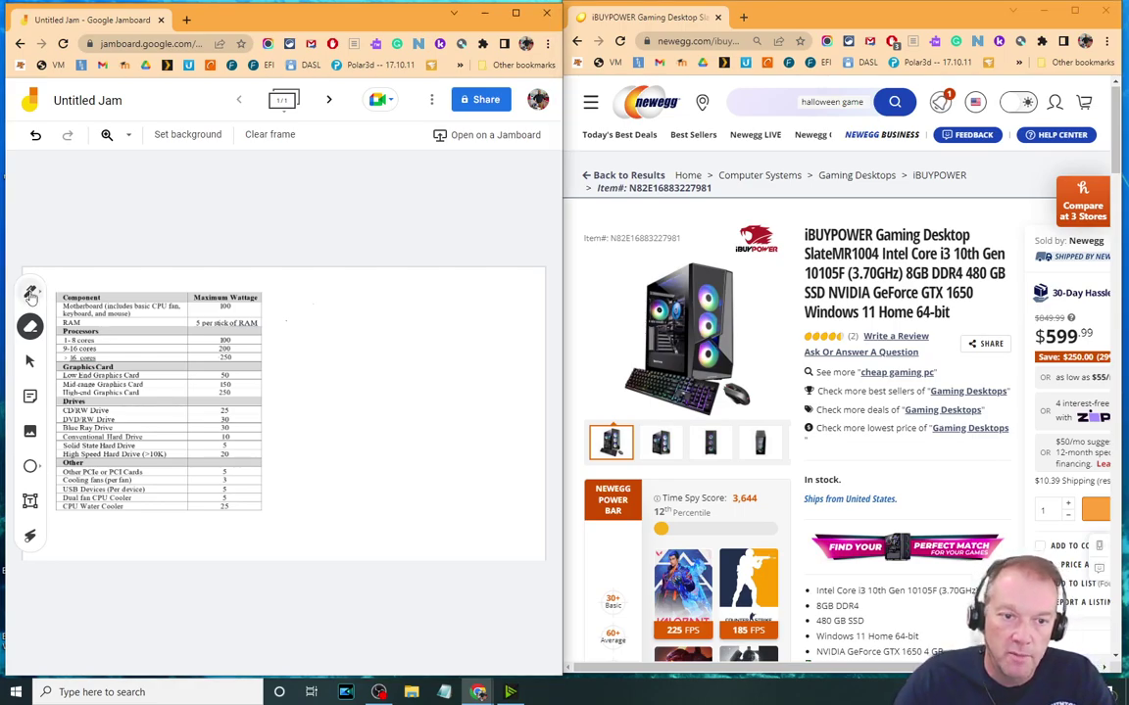
left_click(31, 294)
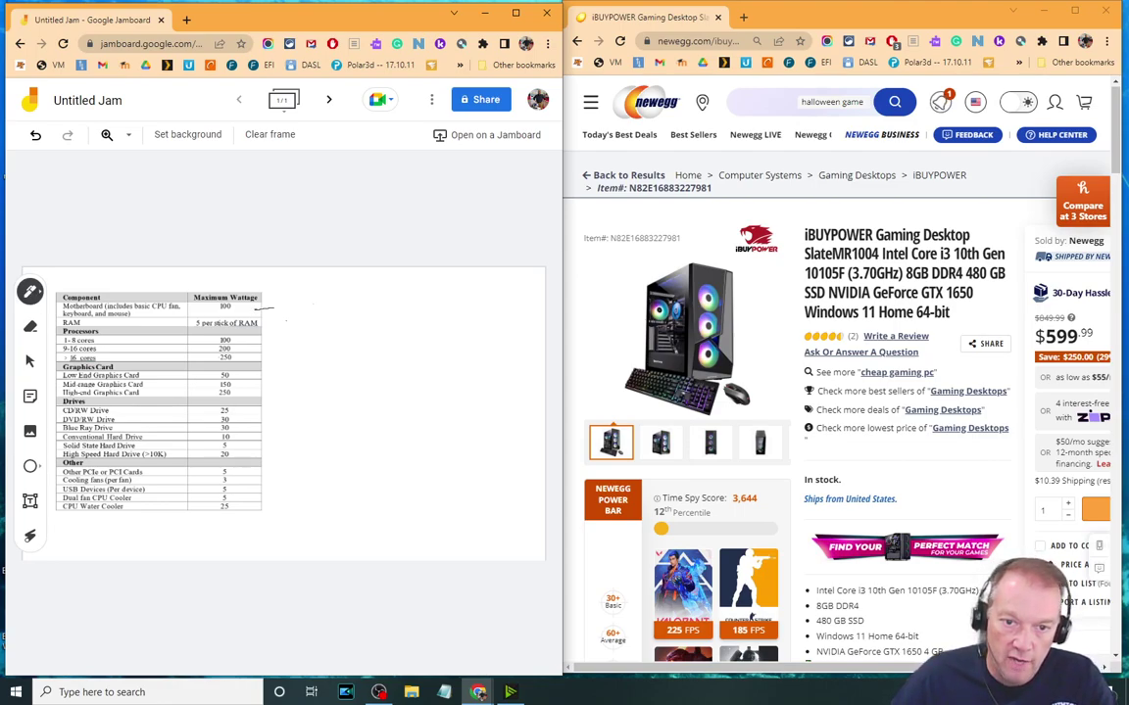
left_click_drag(255, 308, 286, 307)
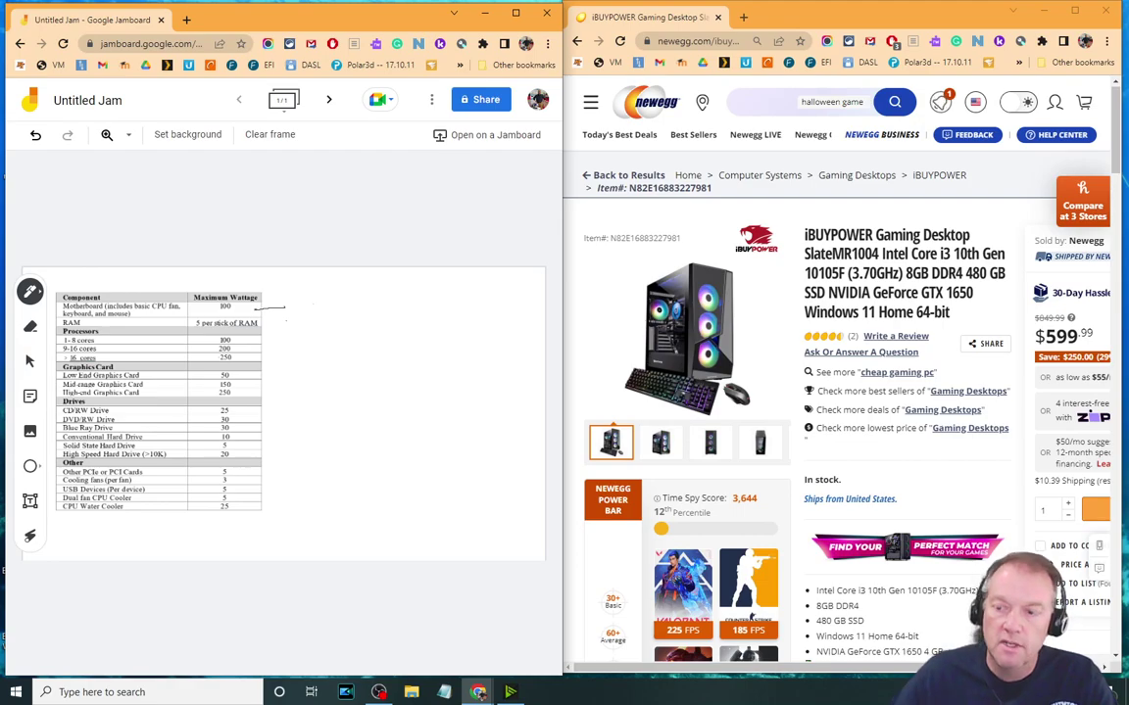
scroll(816, 432, "down", 2)
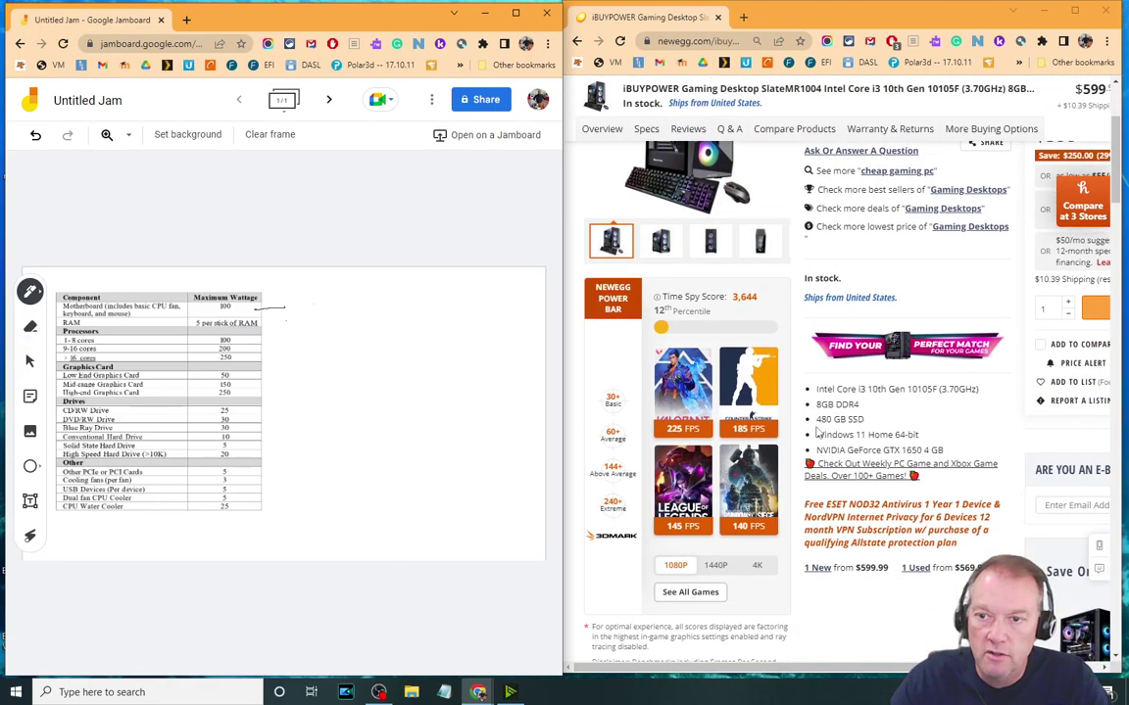
scroll(816, 432, "down", 3)
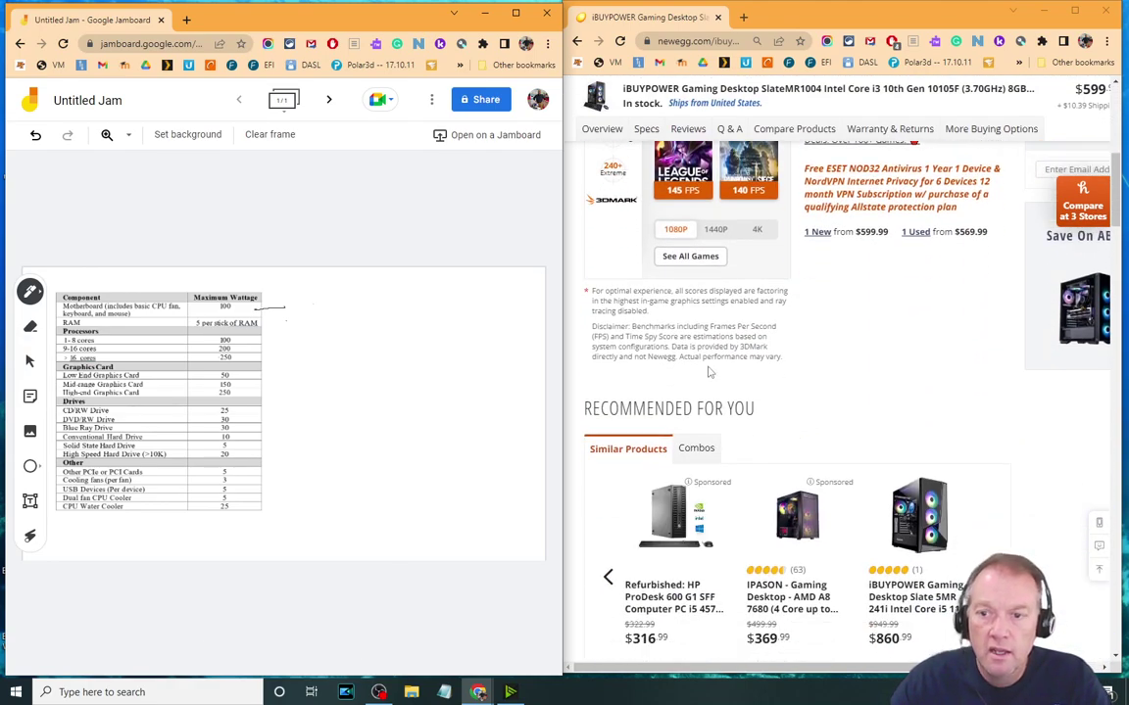
scroll(710, 372, "down", 2)
left_click(639, 133)
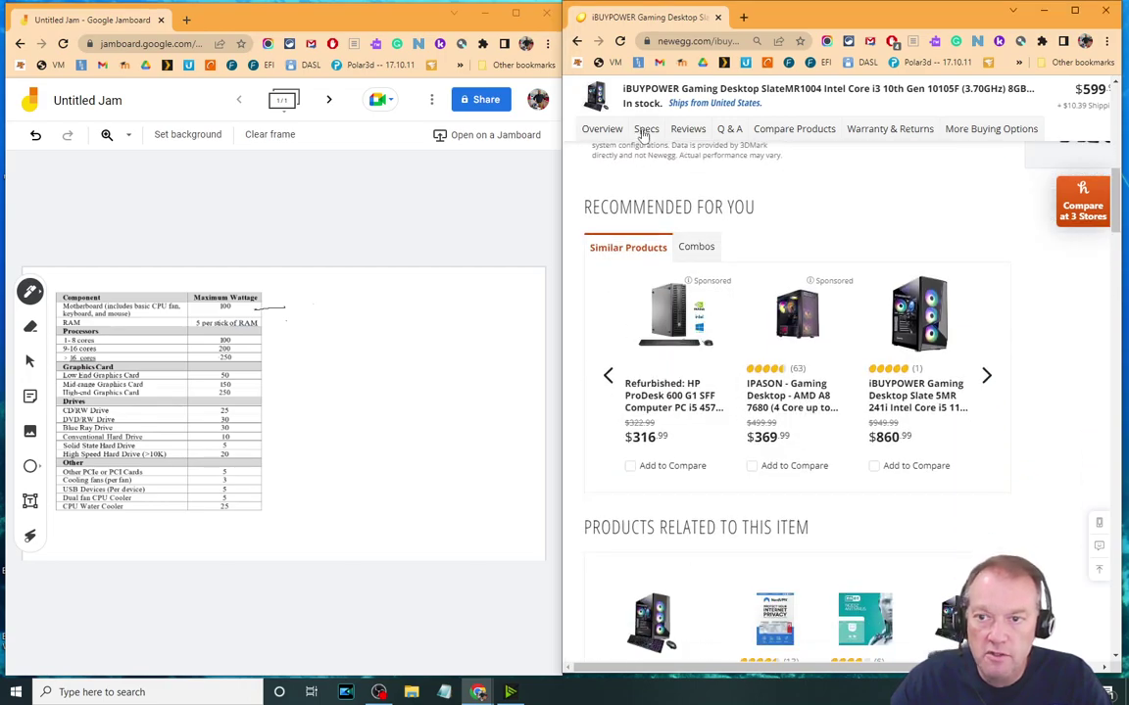
scroll(939, 460, "down", 3)
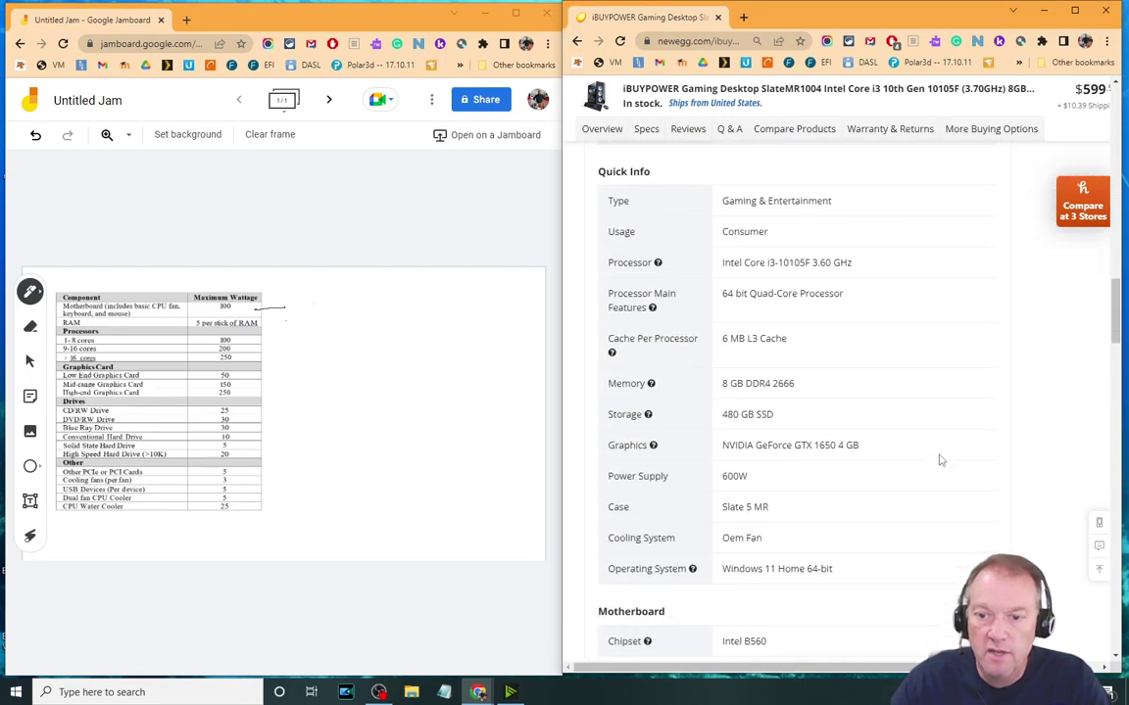
scroll(938, 461, "down", 5)
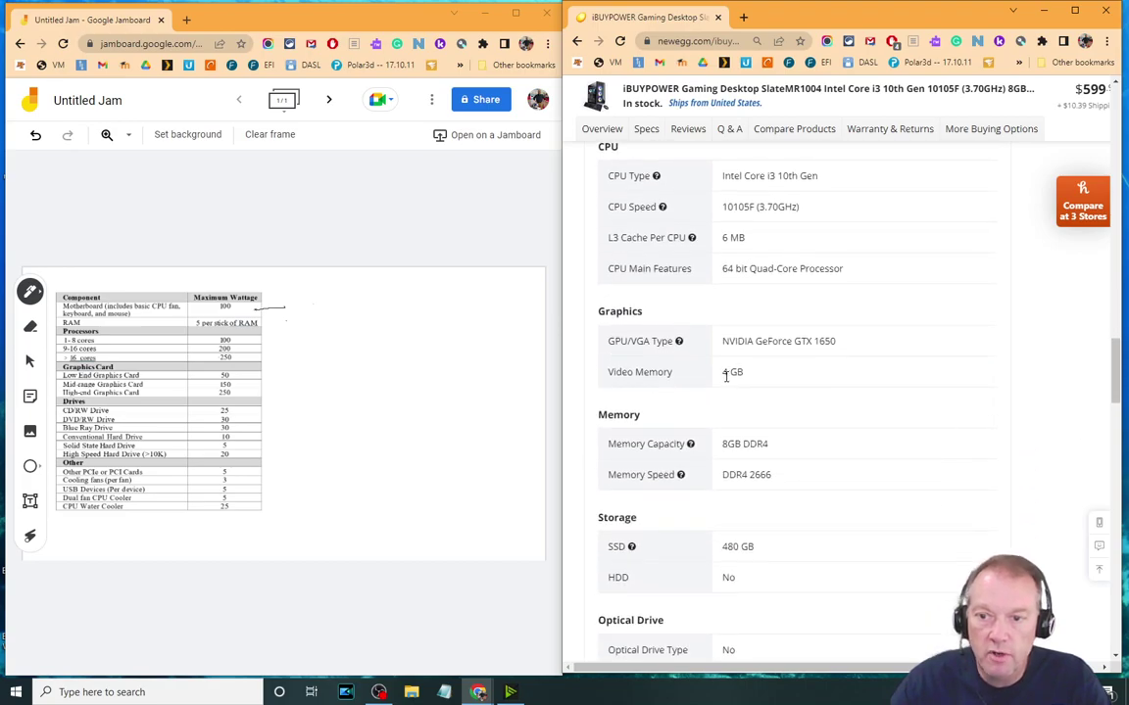
scroll(746, 368, "down", 2)
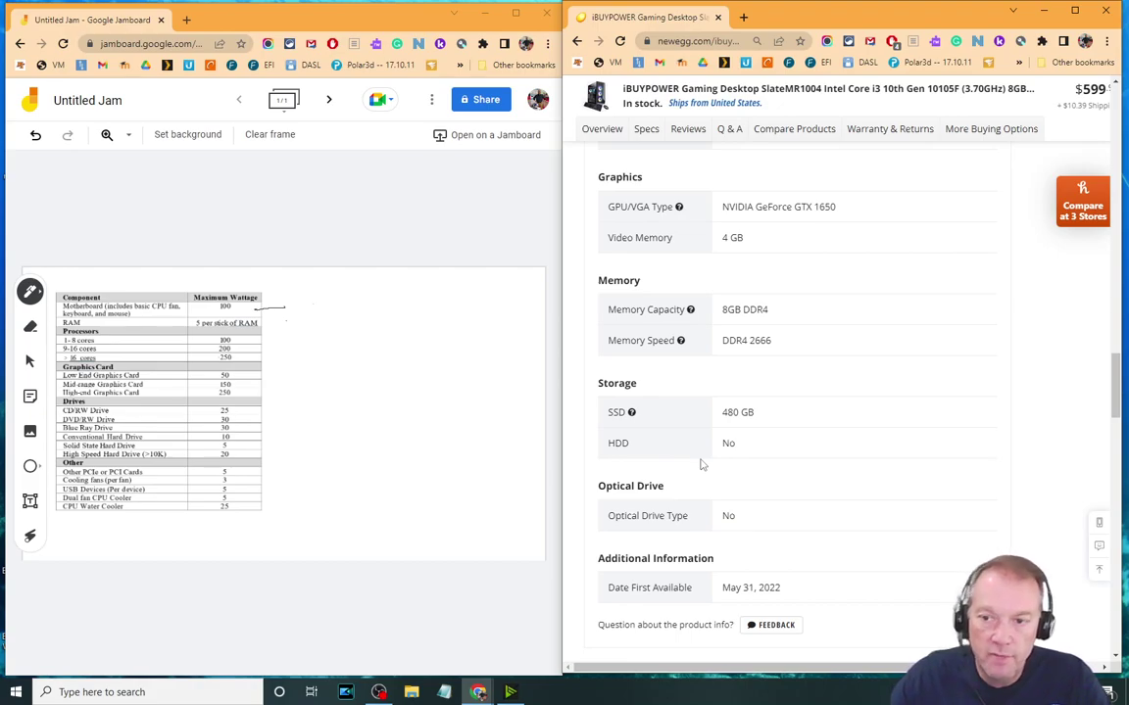
scroll(701, 464, "up", 10)
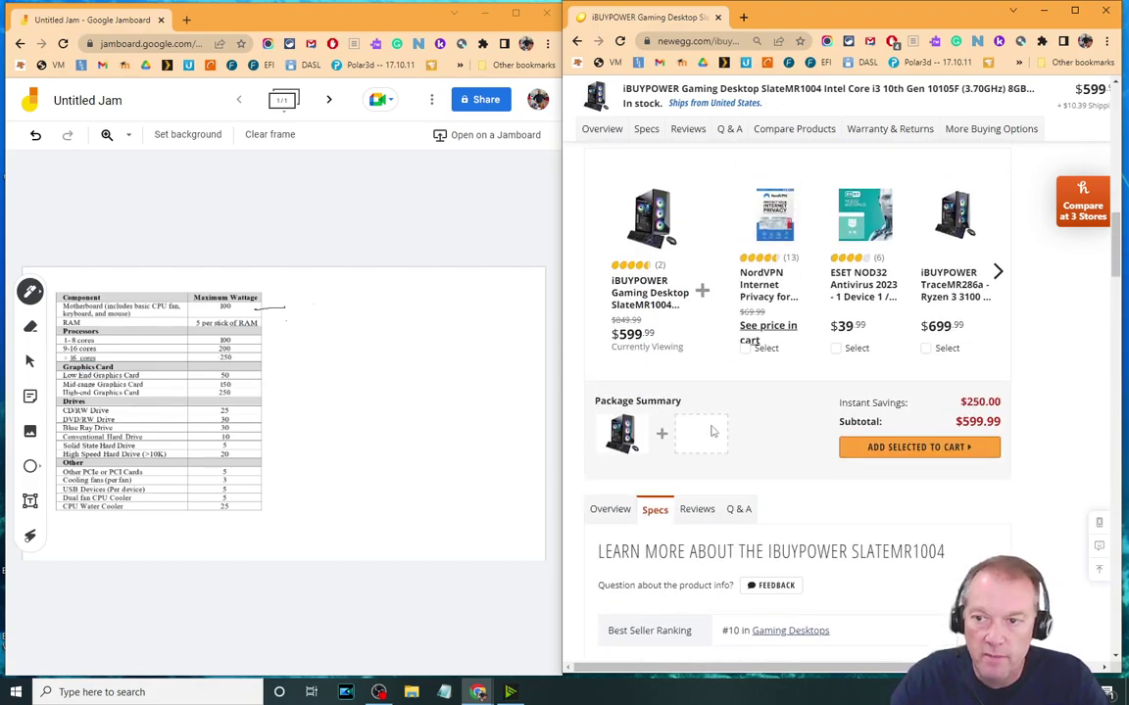
scroll(759, 447, "up", 10)
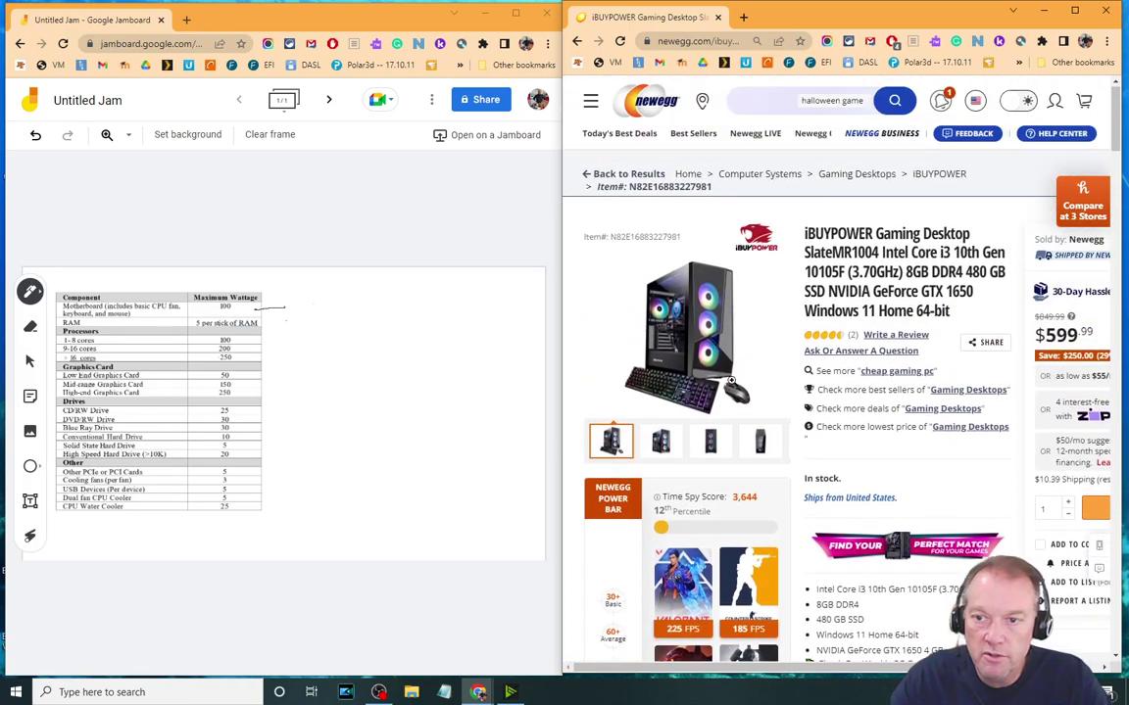
Step: Open the product photo gallery and advance to the side view showing the motherboard
left_click(721, 333)
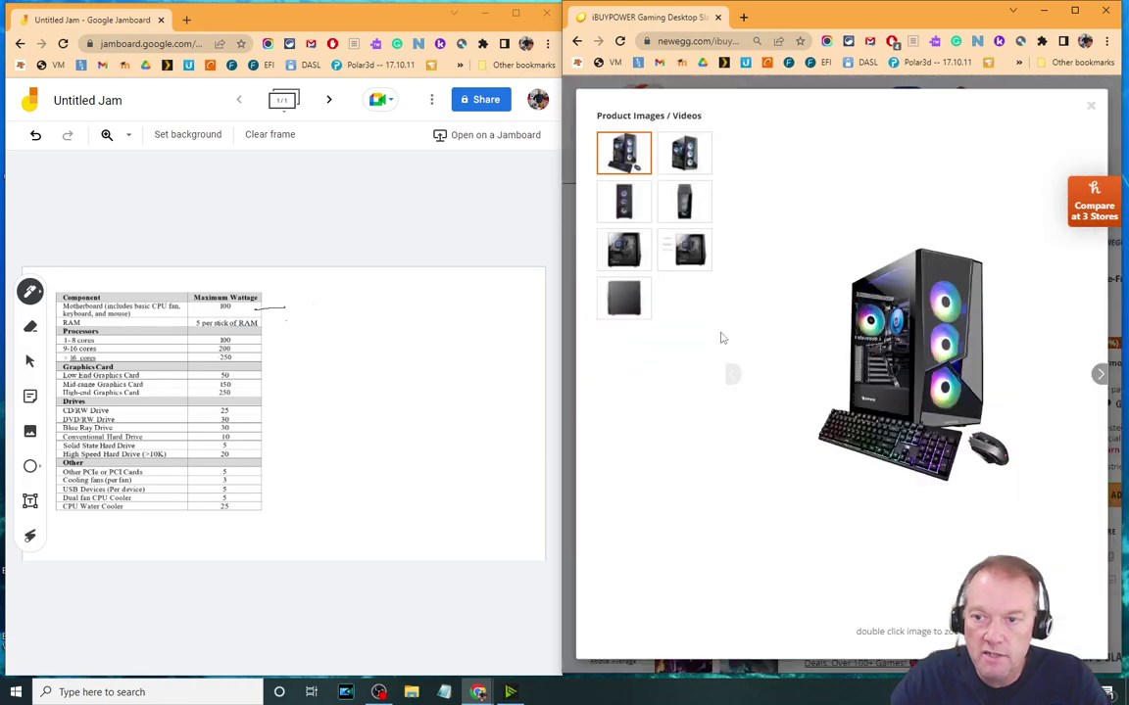
left_click(1101, 376)
left_click(1101, 376)
left_click(1101, 376)
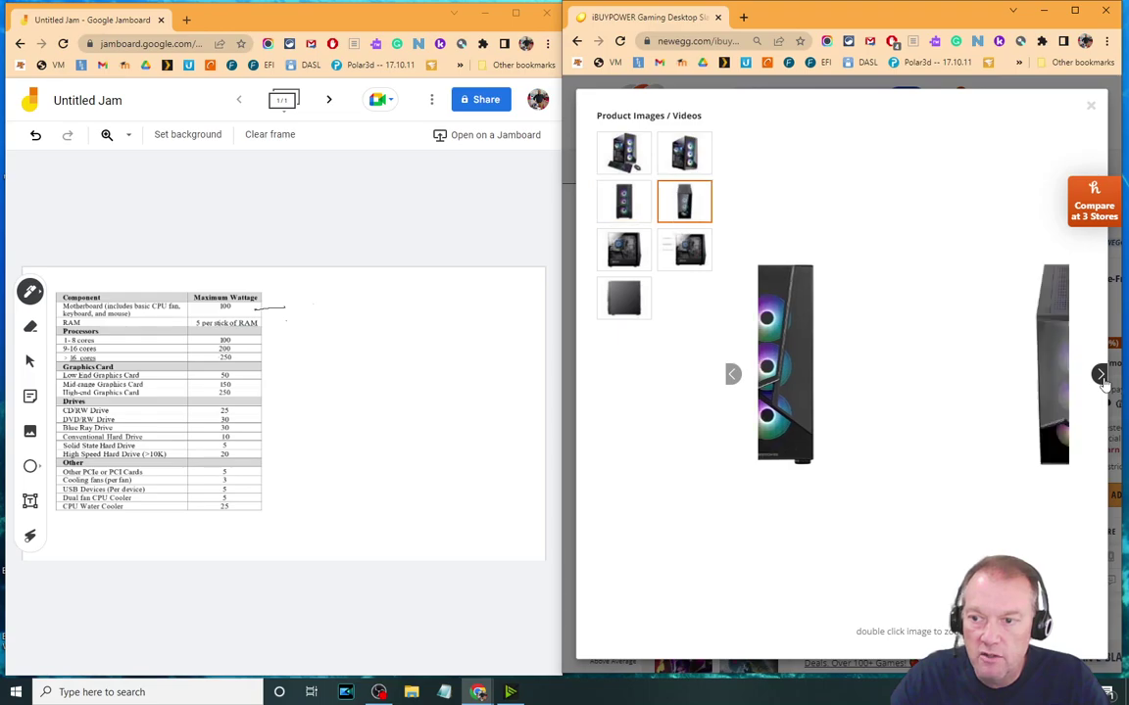
left_click(1102, 376)
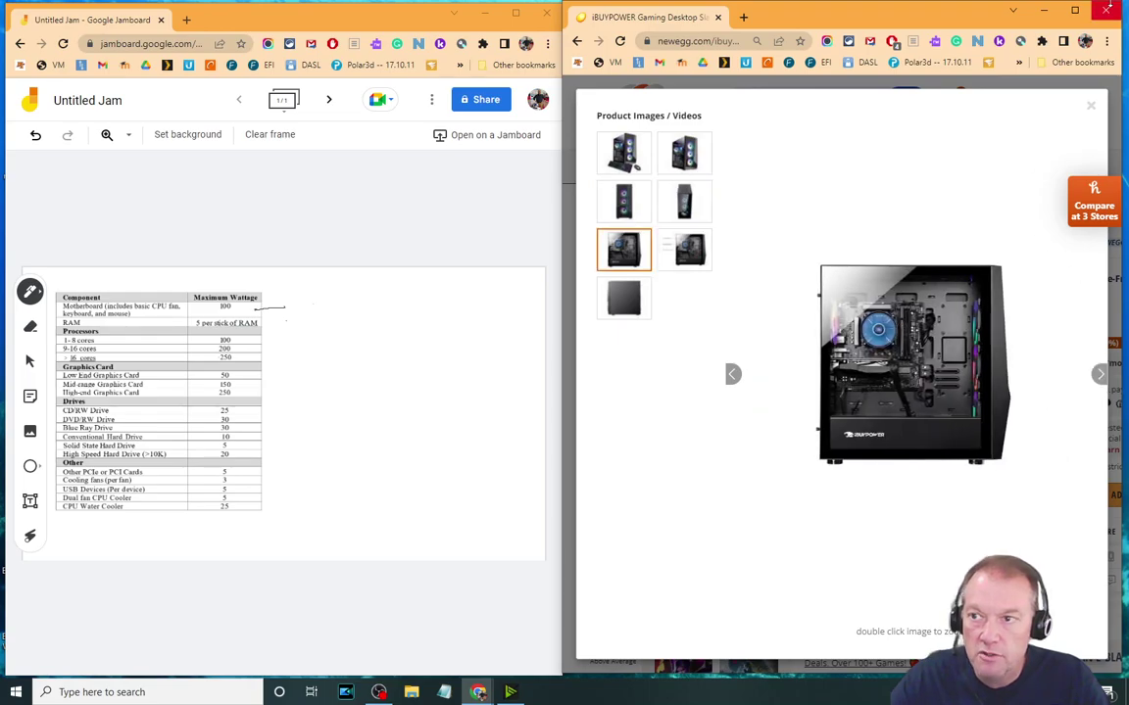
Step: Maximize the Newegg window and snooze the Honey tips panel for 24 hours
left_click(1075, 10)
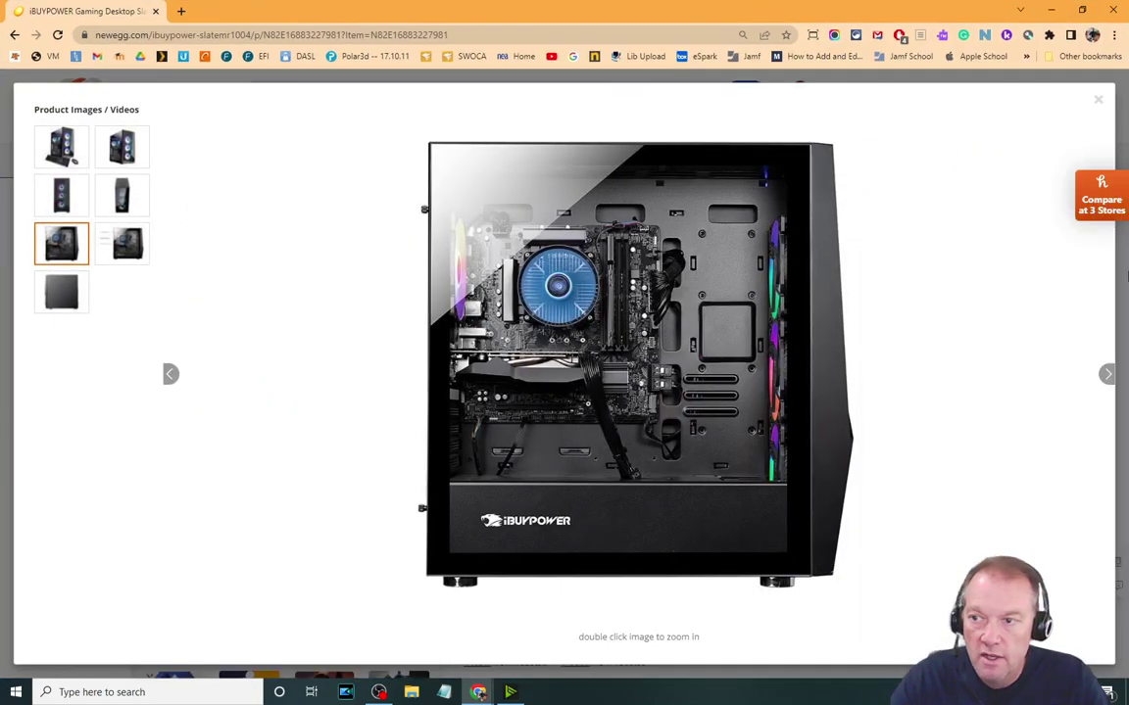
mouse_move(1122, 193)
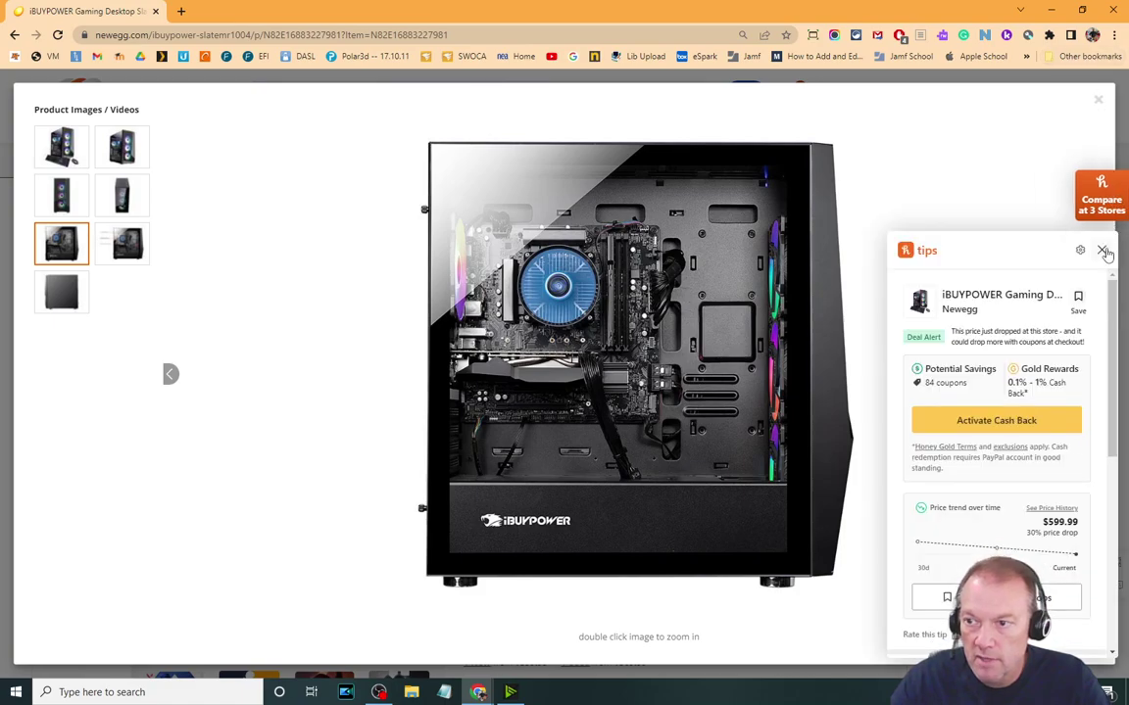
left_click(1101, 250)
mouse_move(1089, 196)
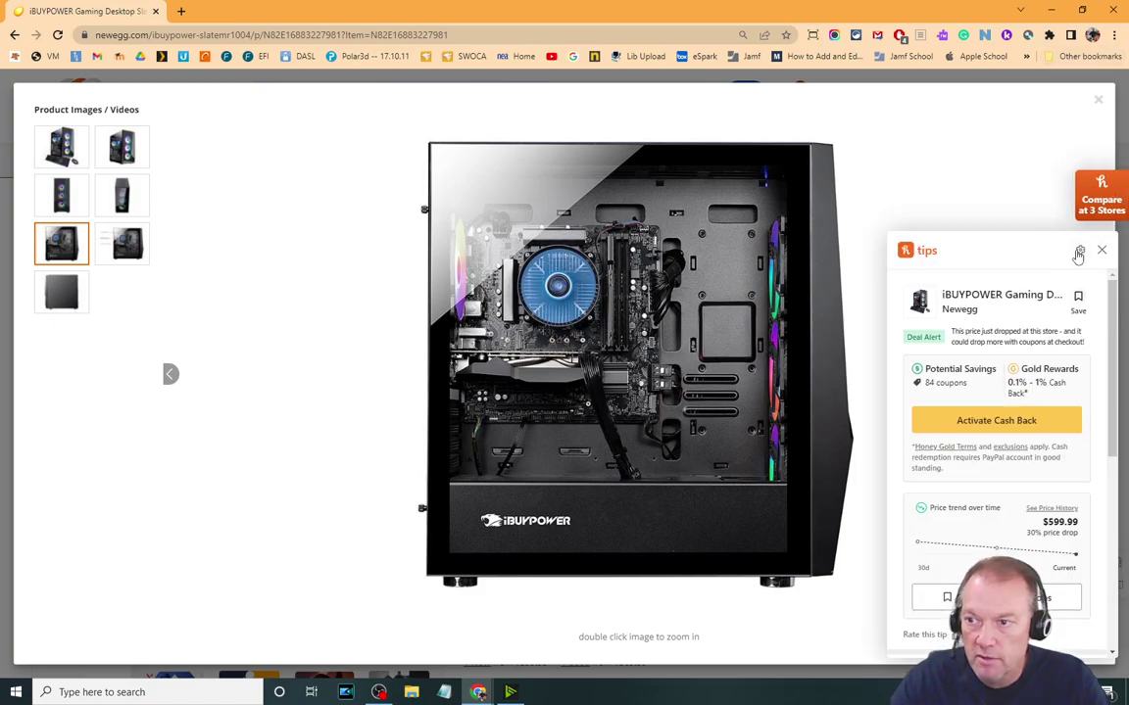
left_click(1078, 251)
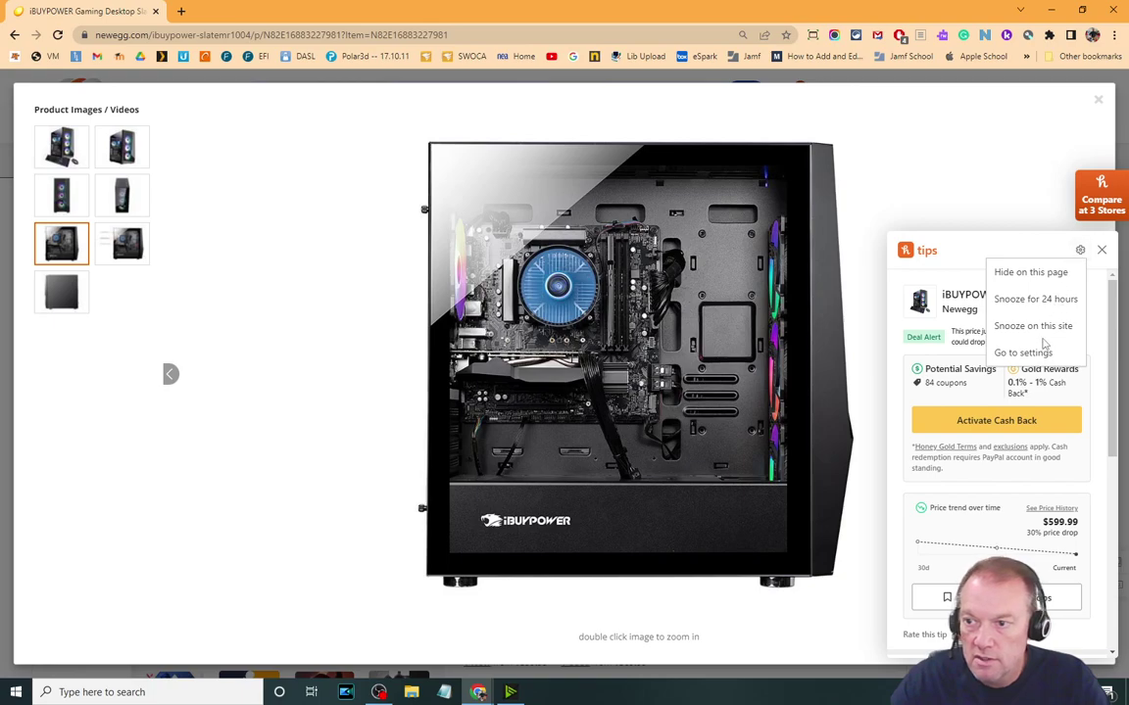
left_click(1030, 300)
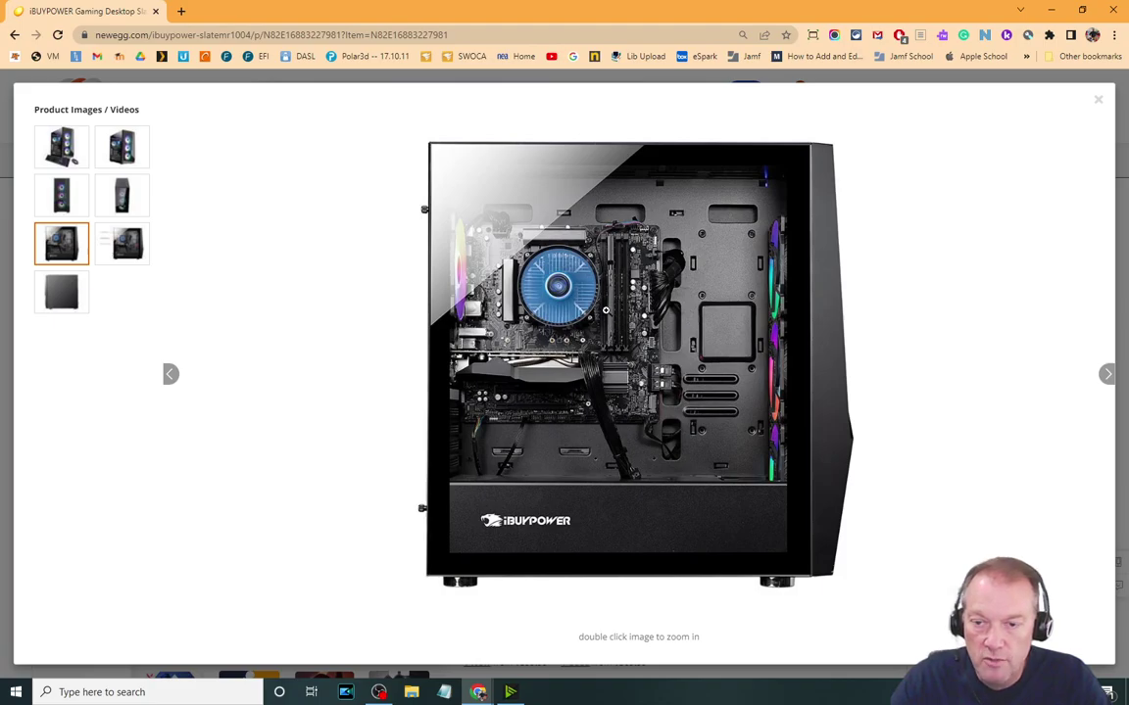
Step: Zoom in on the motherboard and CPU cooler, then return to the first product image
double_click(606, 311)
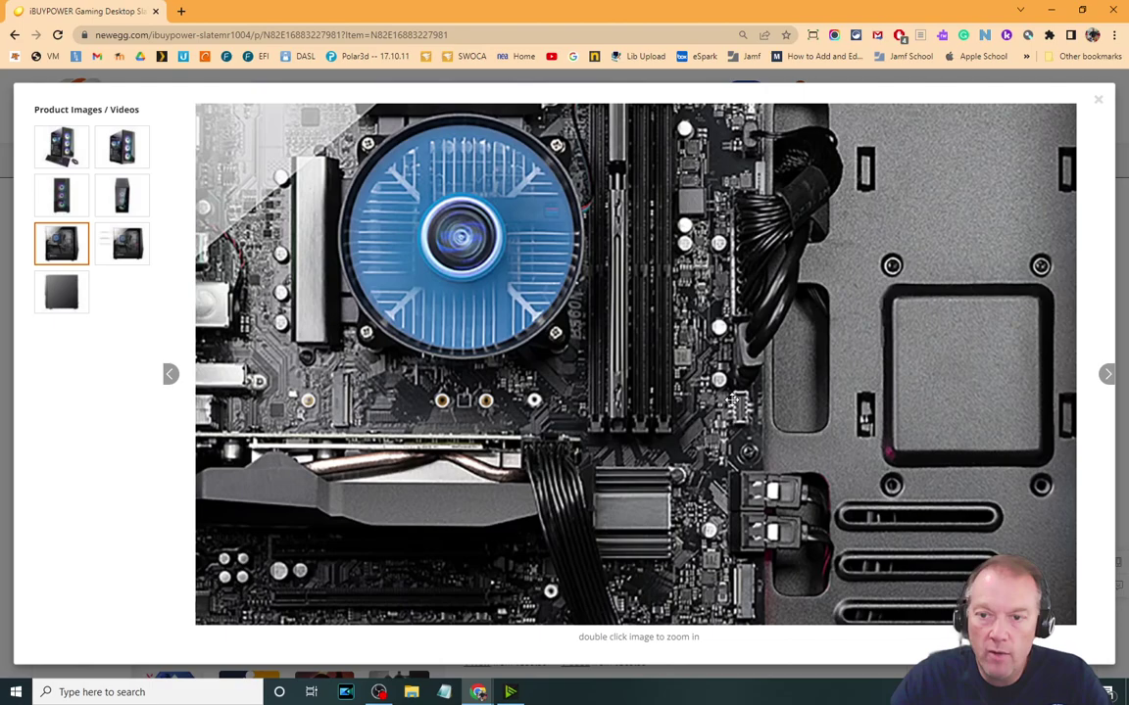
double_click(658, 359)
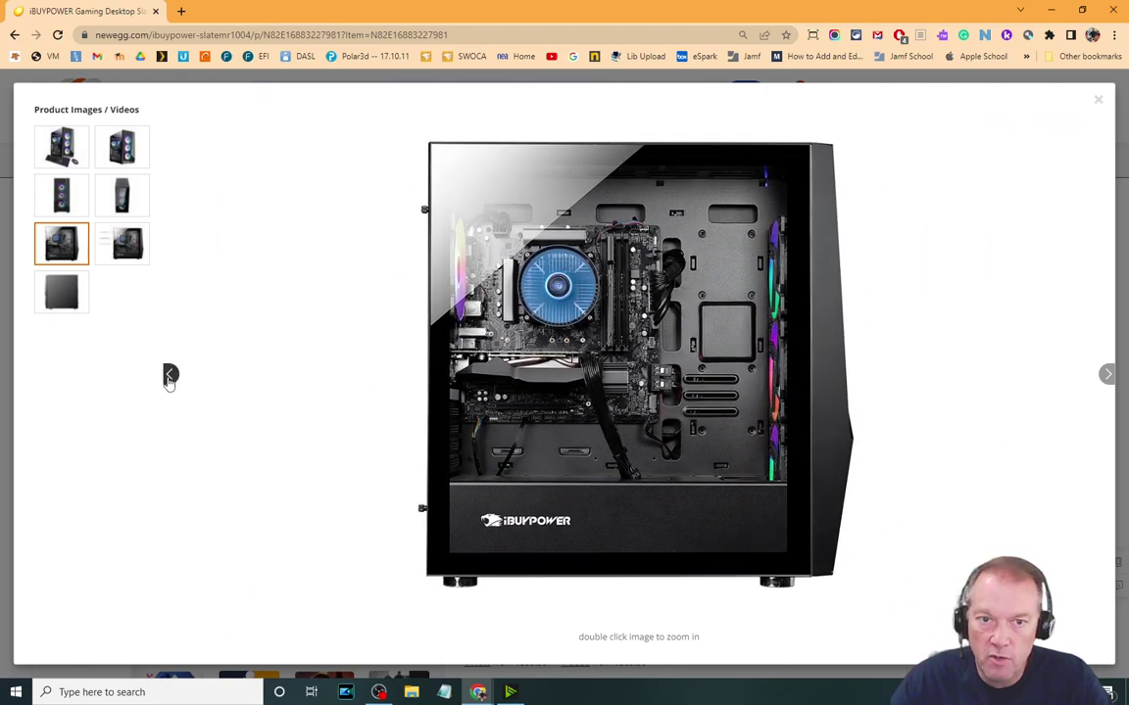
left_click(169, 380)
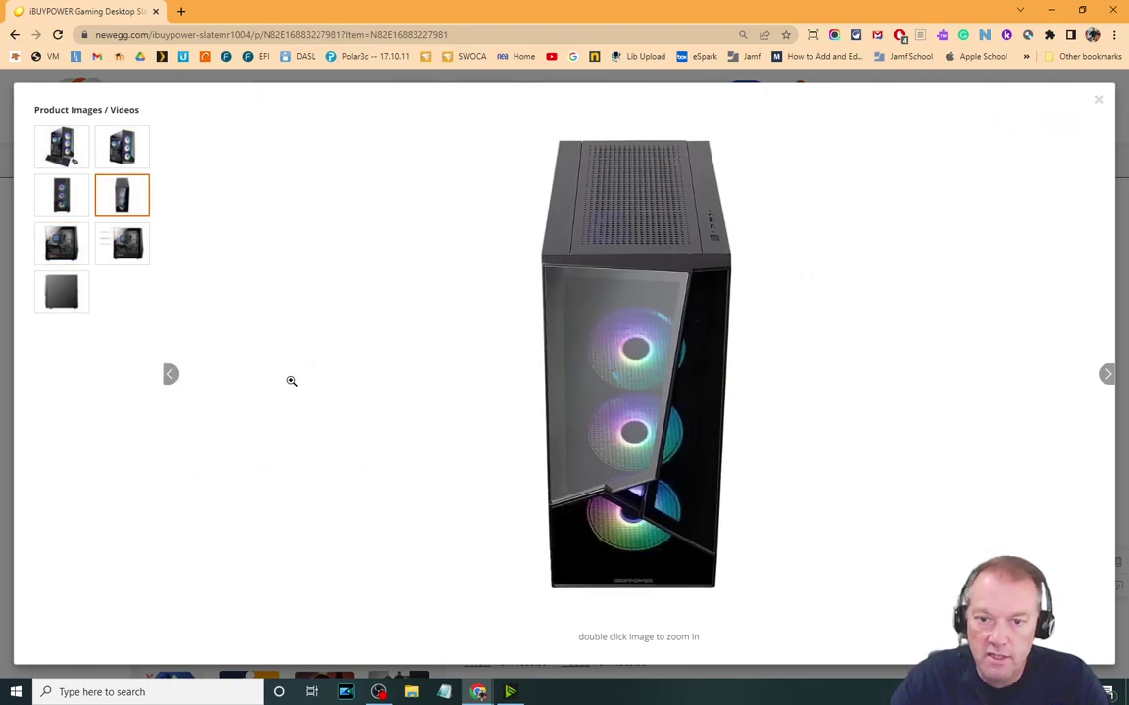
left_click(170, 378)
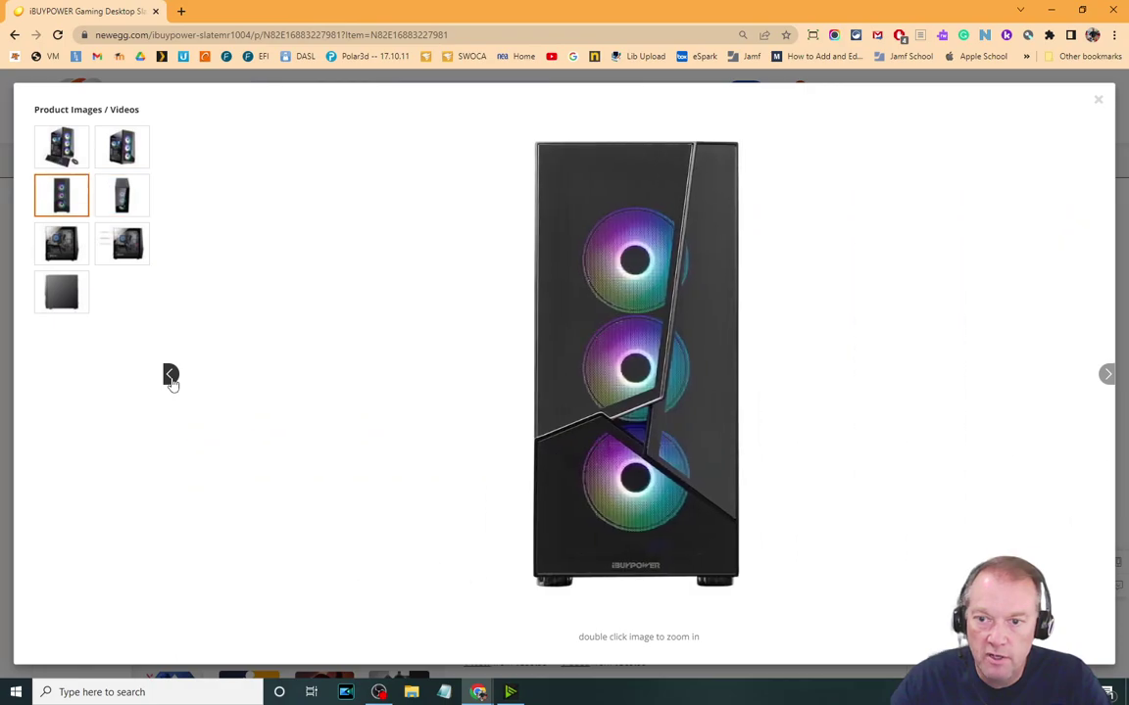
left_click(171, 378)
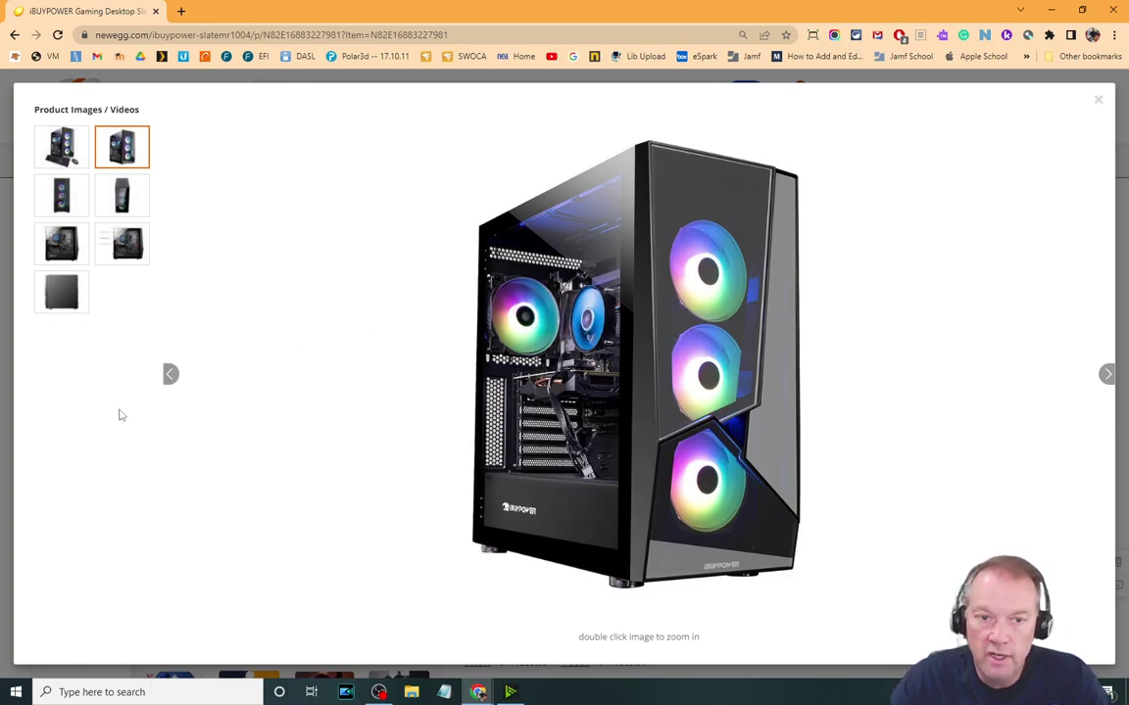
left_click(170, 374)
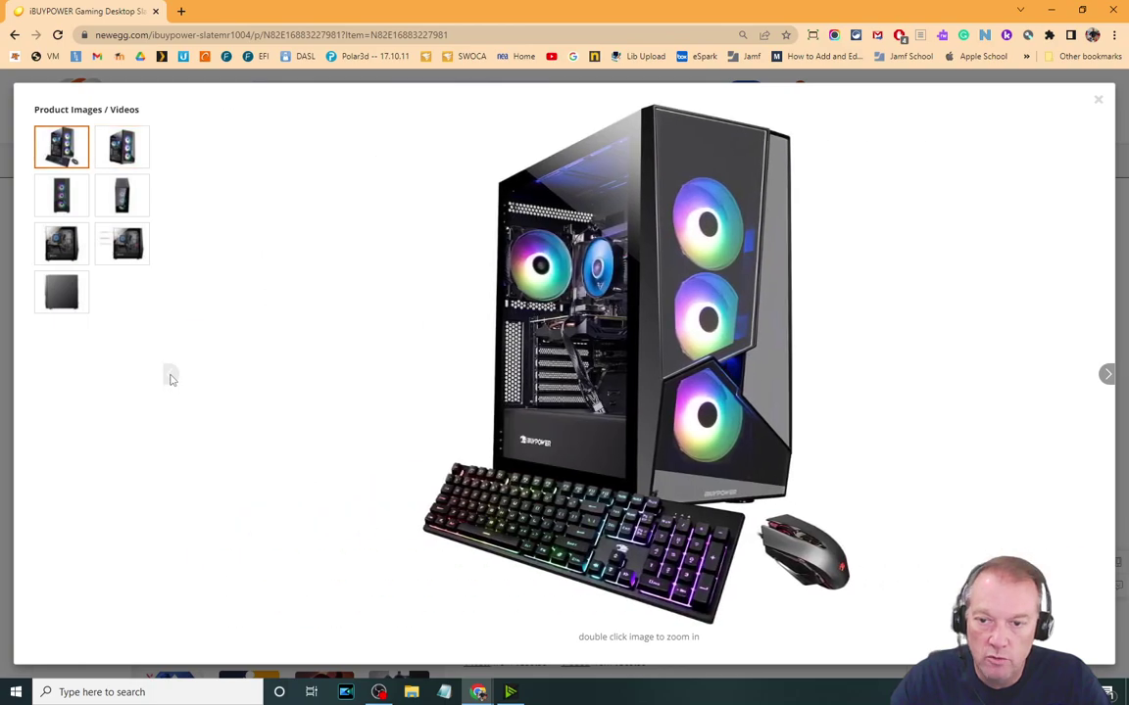
Step: Advance through the product photos to the unlabelled internals photo
left_click(1105, 376)
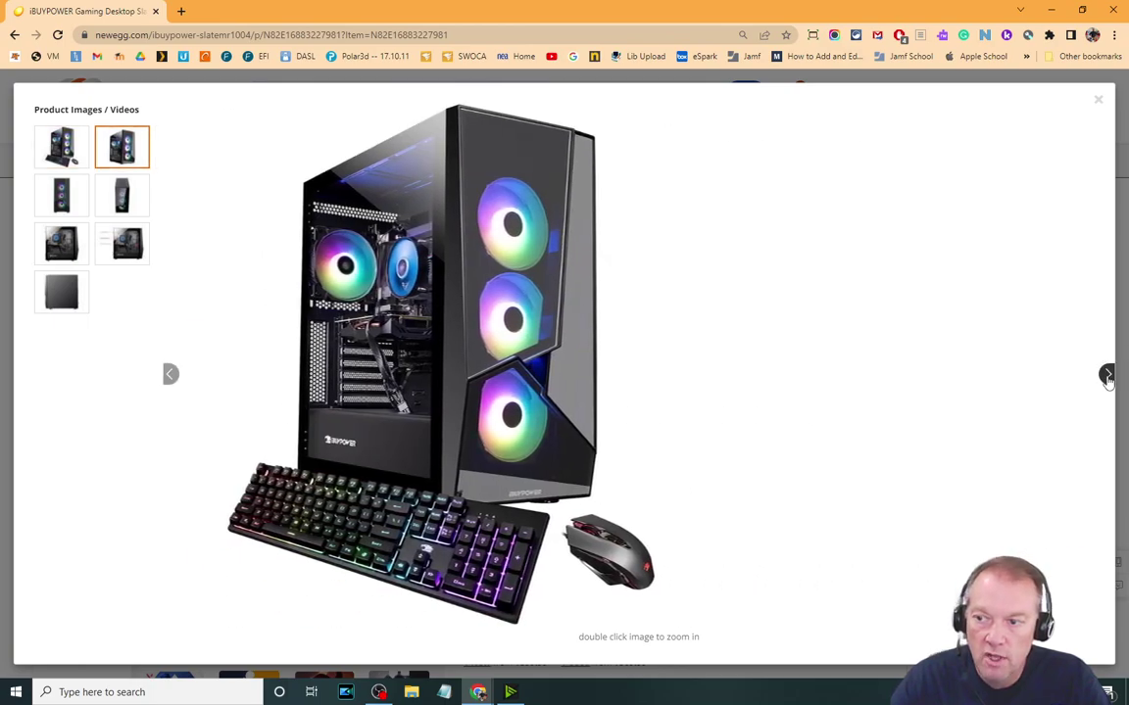
left_click(1106, 377)
left_click(1107, 376)
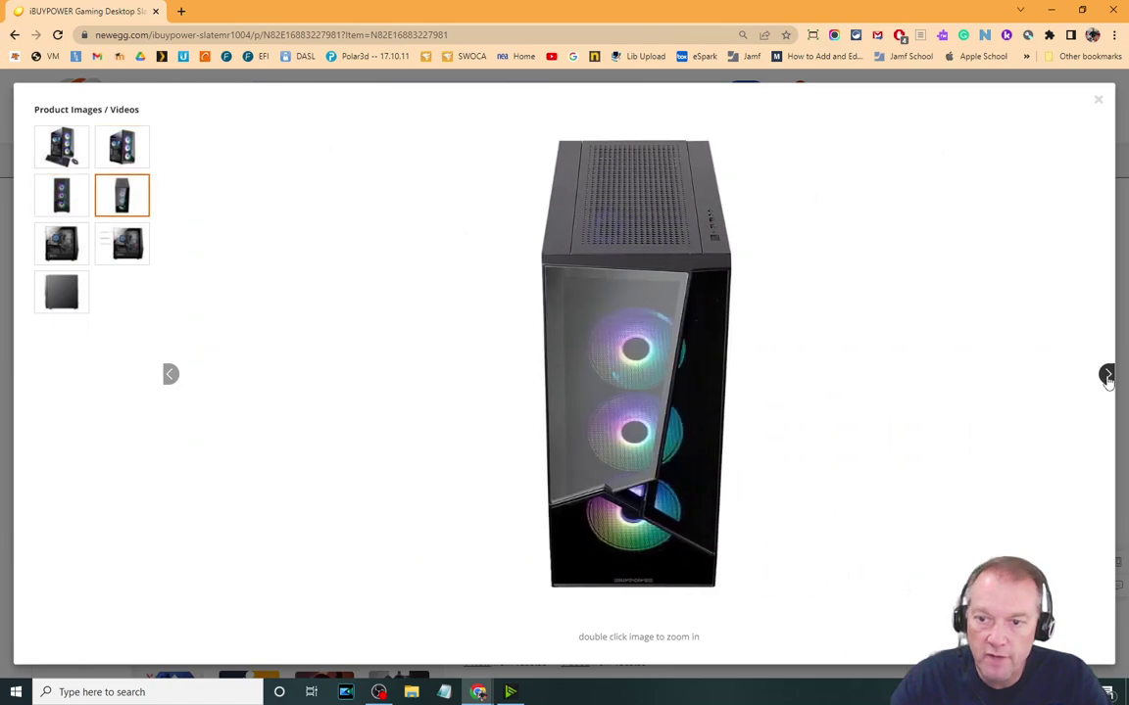
left_click(1106, 376)
left_click(1107, 376)
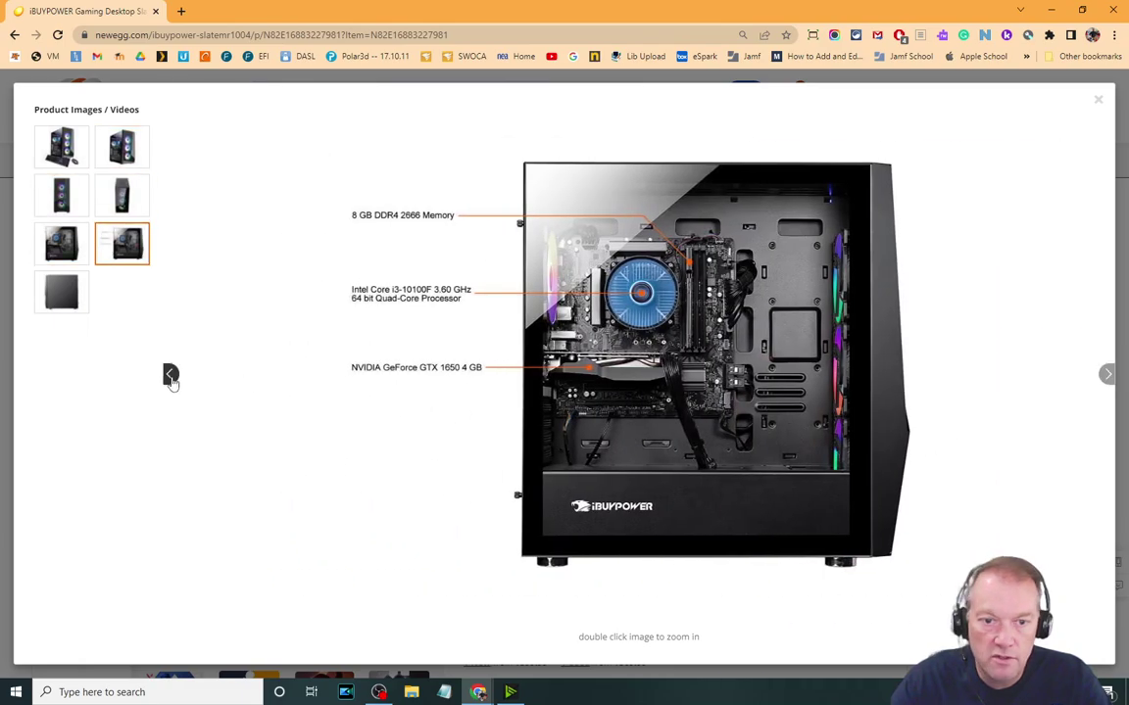
left_click(169, 376)
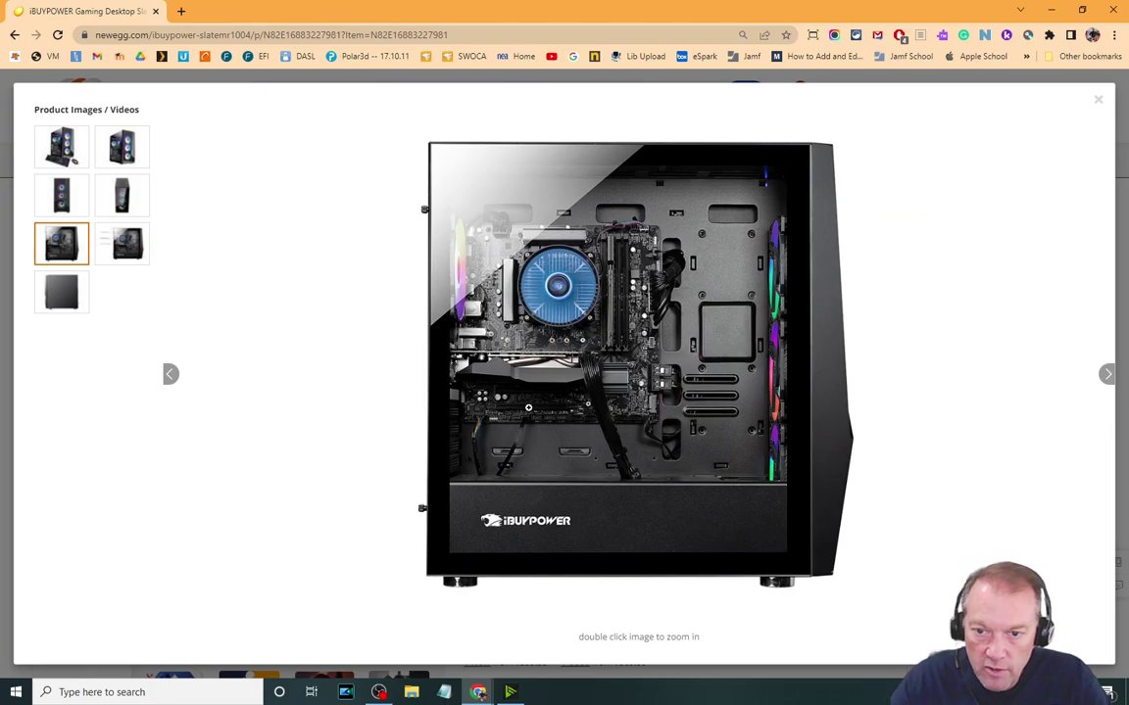
Step: Zoom in on the motherboard and graphics card, zoom back out, and close the gallery
double_click(519, 402)
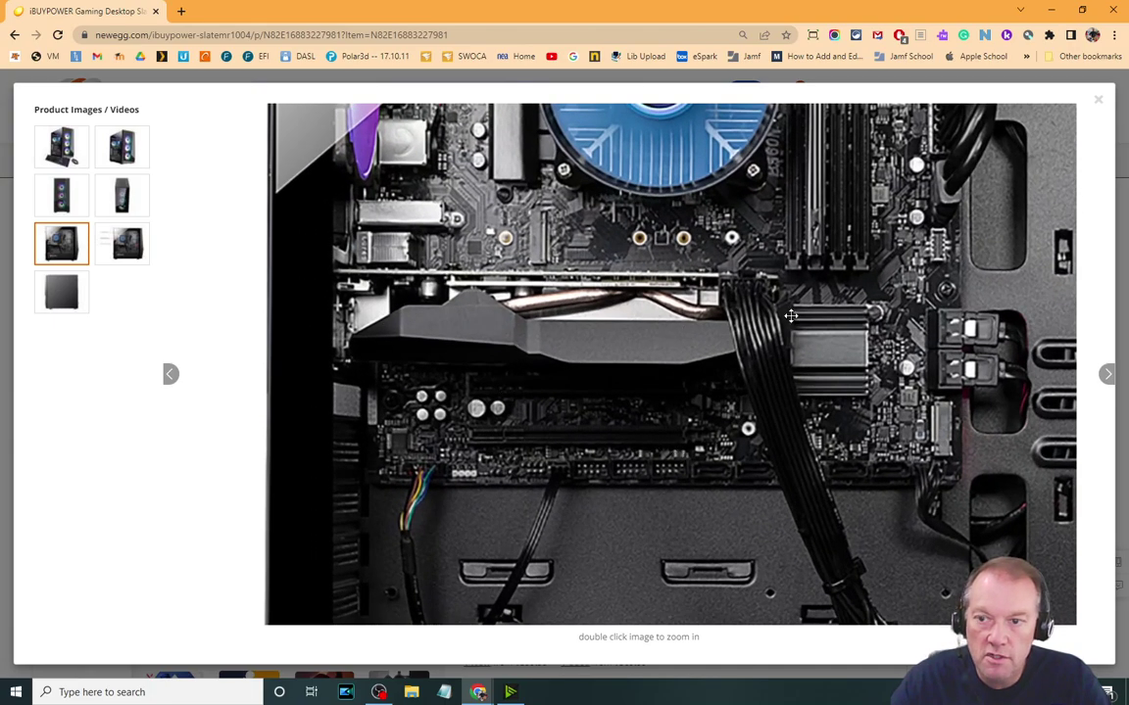
double_click(616, 395)
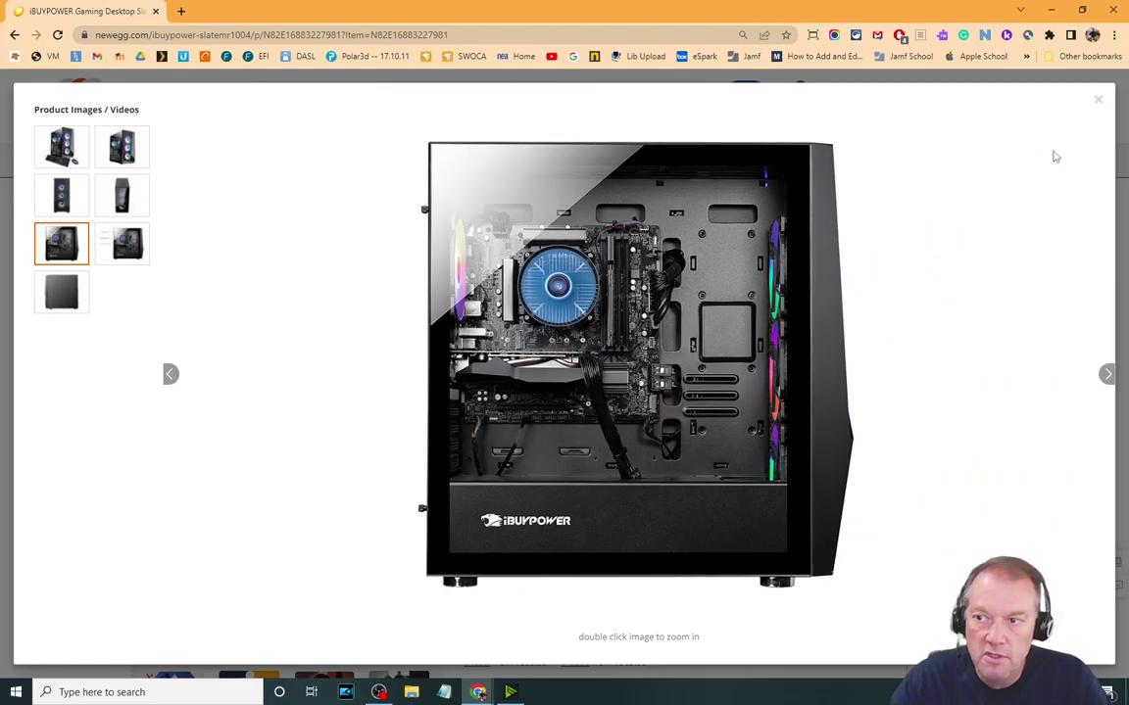
left_click(1097, 99)
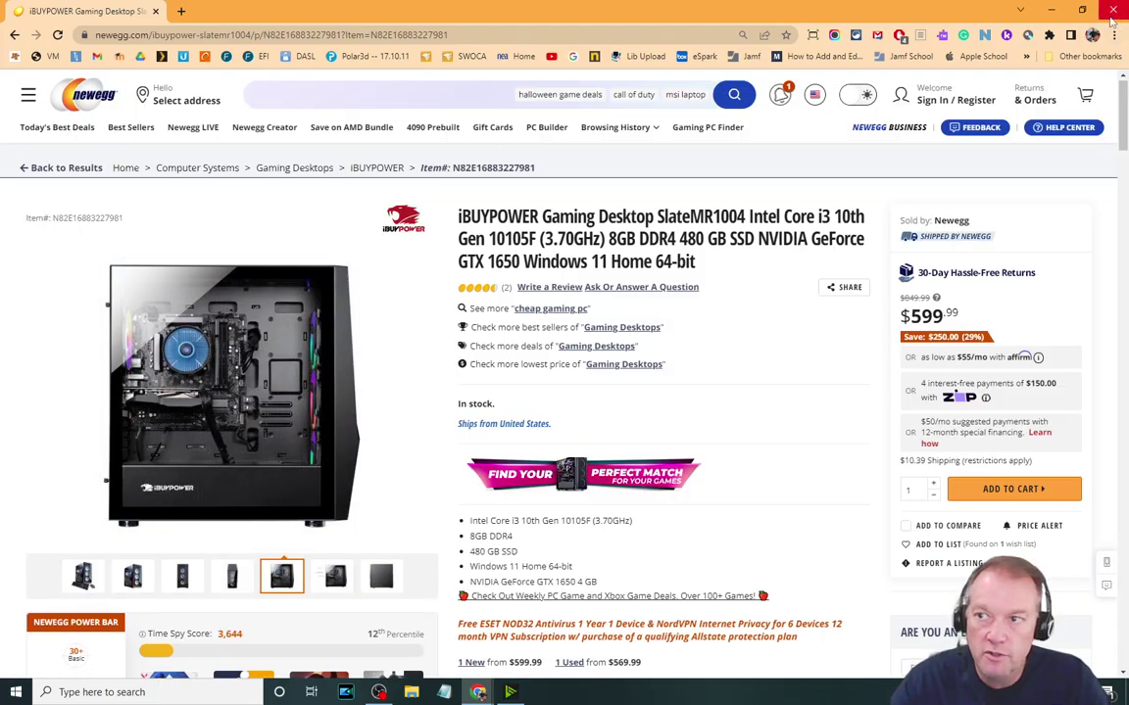
Step: Restore Newegg to half-screen and handwrite the motherboard figure and 5 for RAM beside the table
left_click(1082, 9)
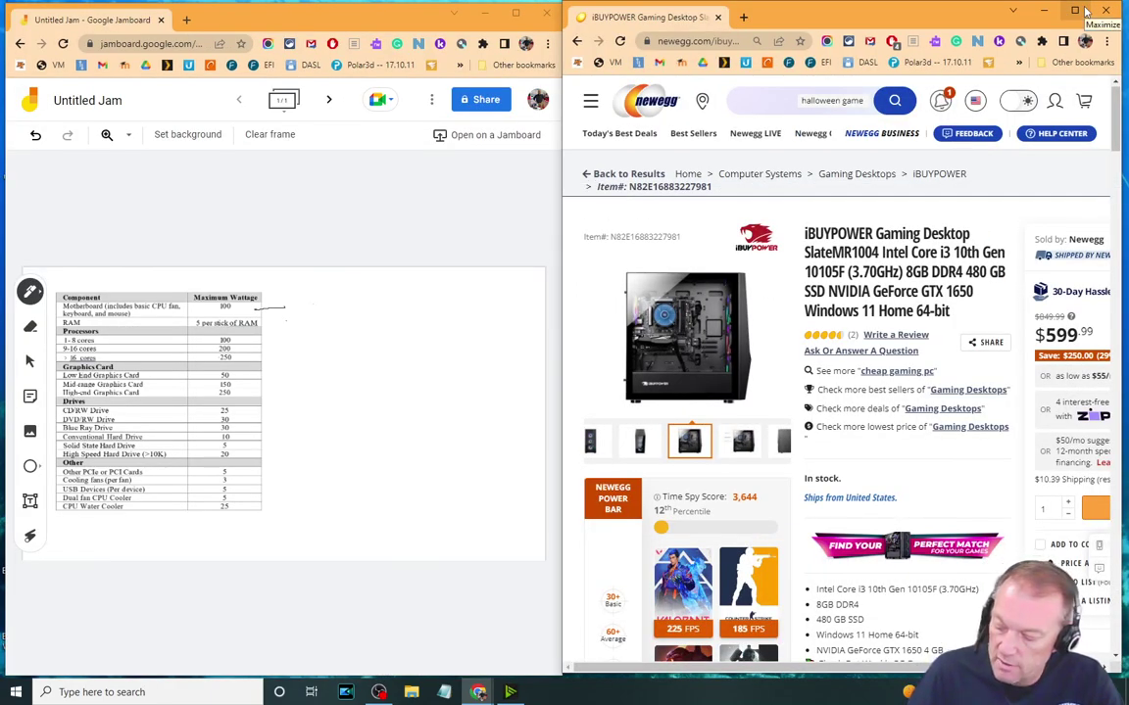
key("alt+Tab")
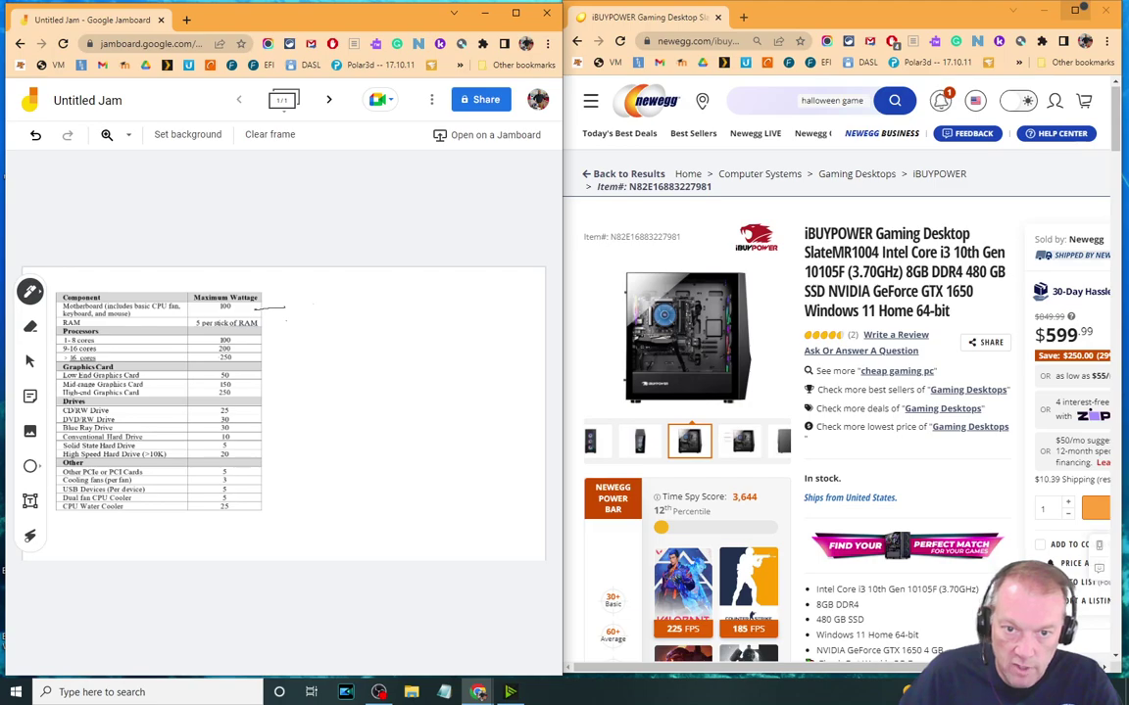
mouse_move(293, 301)
left_mouse_down()
mouse_move(264, 333)
mouse_move(314, 301)
left_mouse_up()
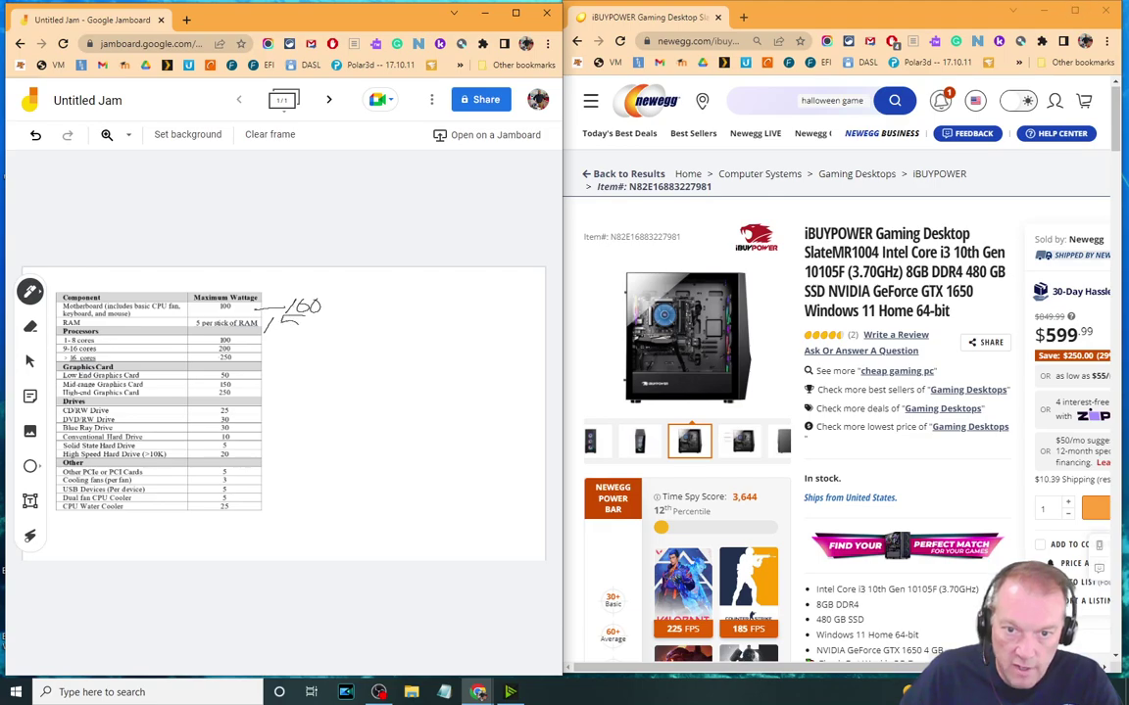
left_click_drag(296, 315, 279, 332)
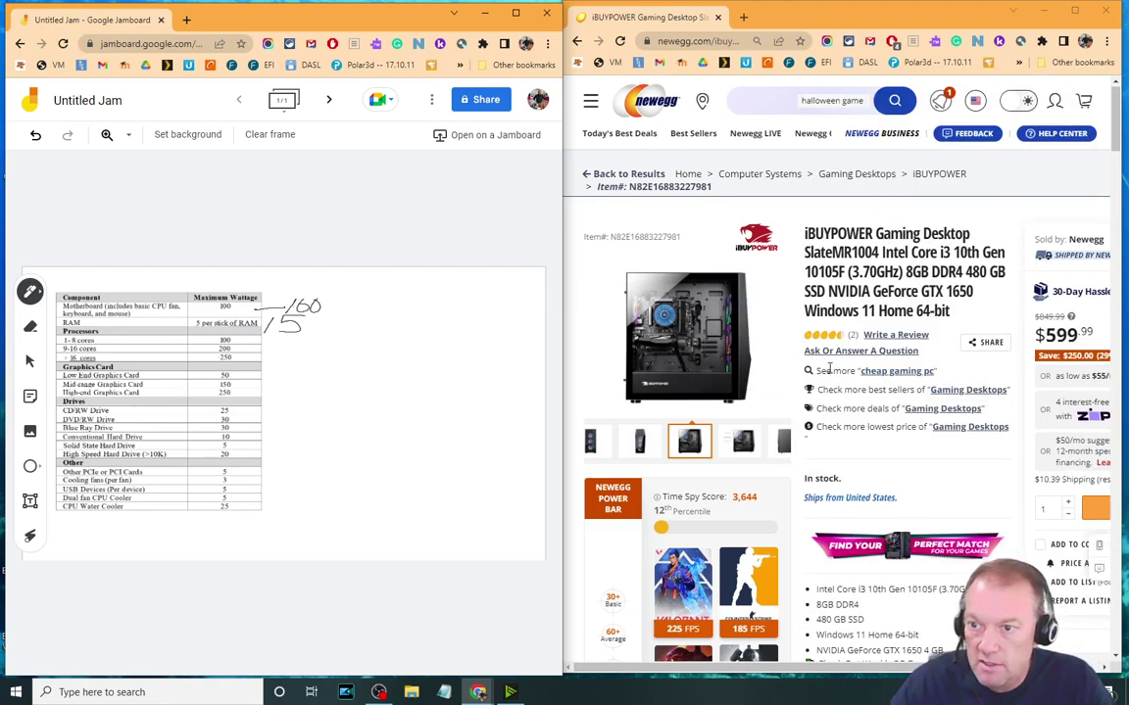
Step: Check the quad-core processor spec and write the processor wattage 100 below the RAM figure
scroll(784, 402, "down", 5)
scroll(818, 413, "down", 15)
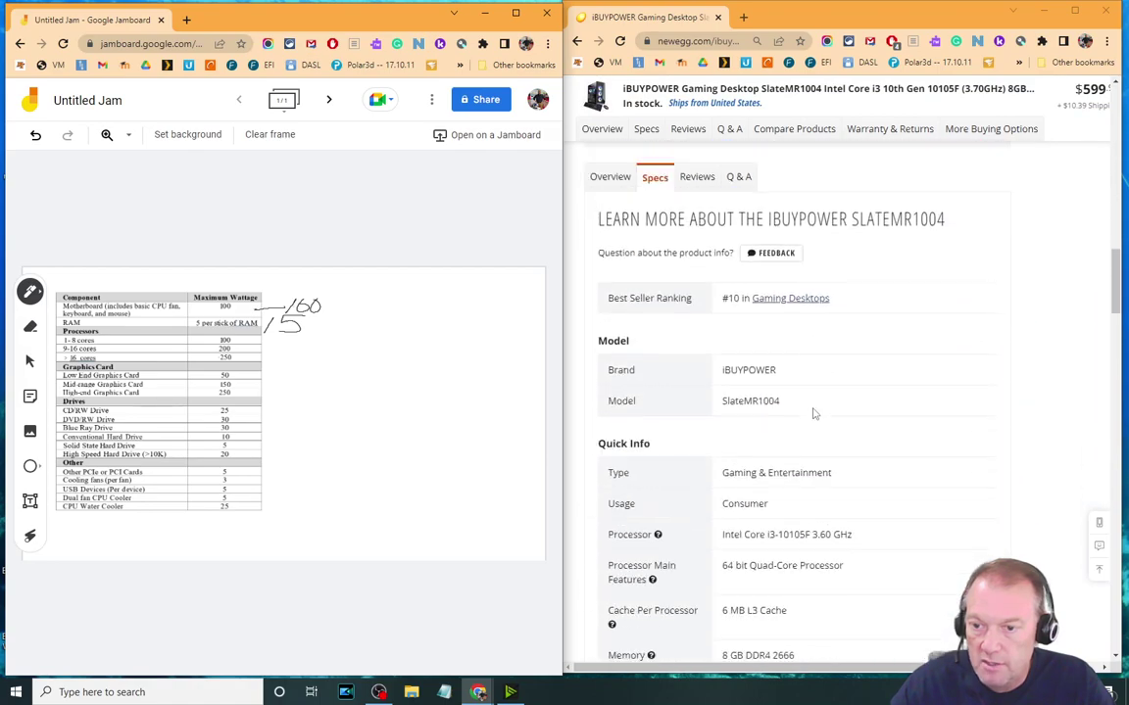
scroll(832, 413, "down", 1)
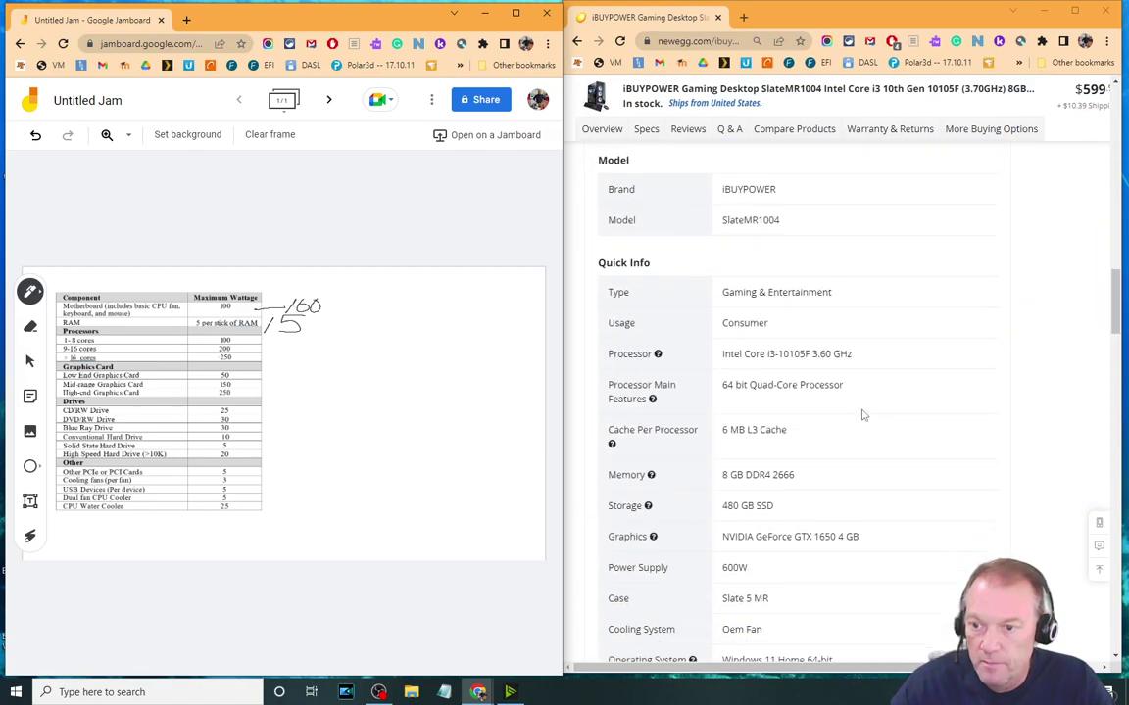
double_click(751, 360)
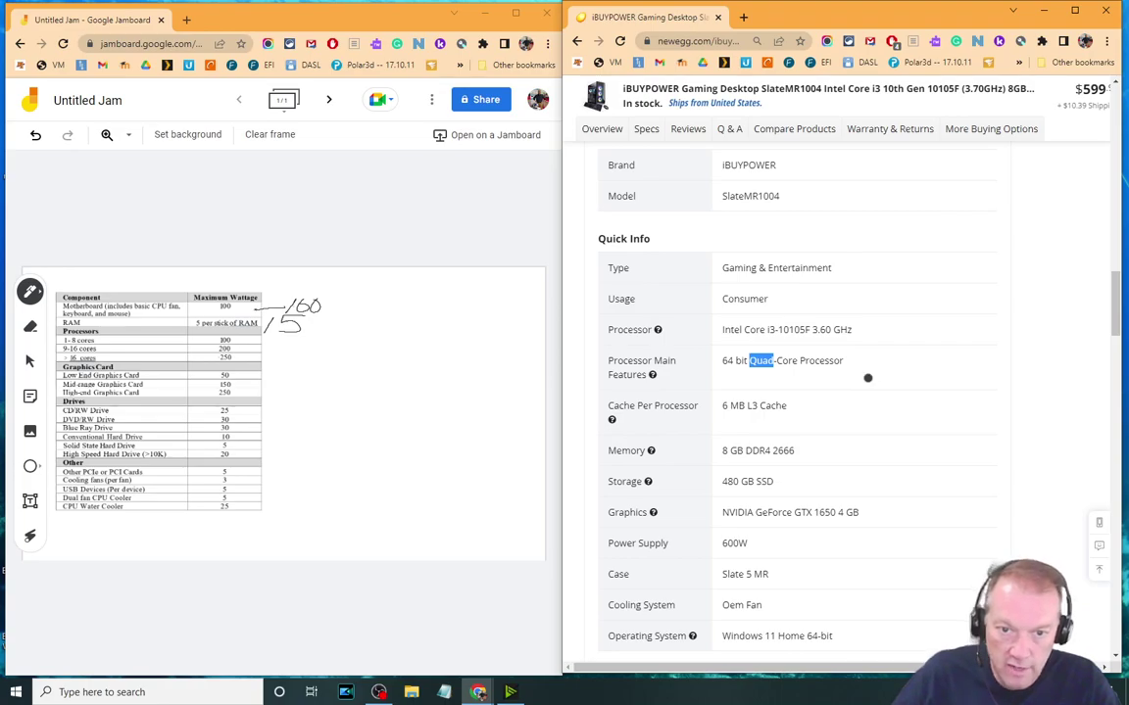
mouse_move(279, 335)
left_mouse_down()
mouse_move(275, 351)
mouse_move(295, 339)
left_mouse_up()
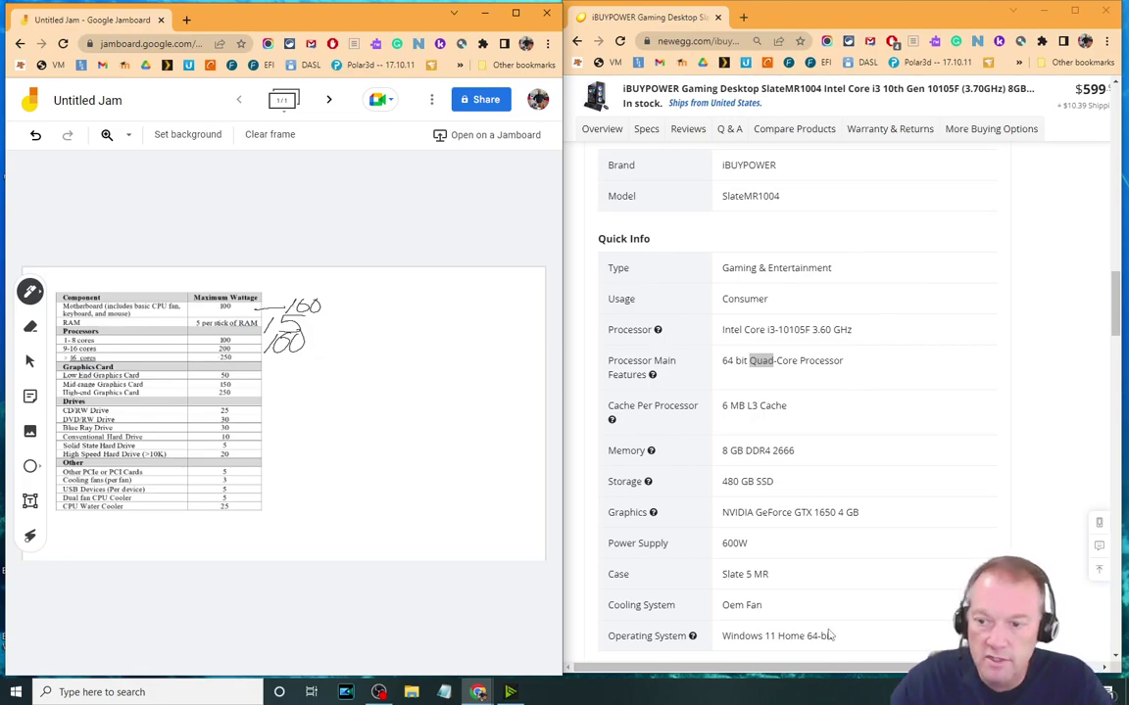
Step: Check the NVIDIA GeForce GTX 1650 spec and write 250 beside the Graphics Card rows
scroll(836, 593, "up", 8)
scroll(836, 585, "up", 10)
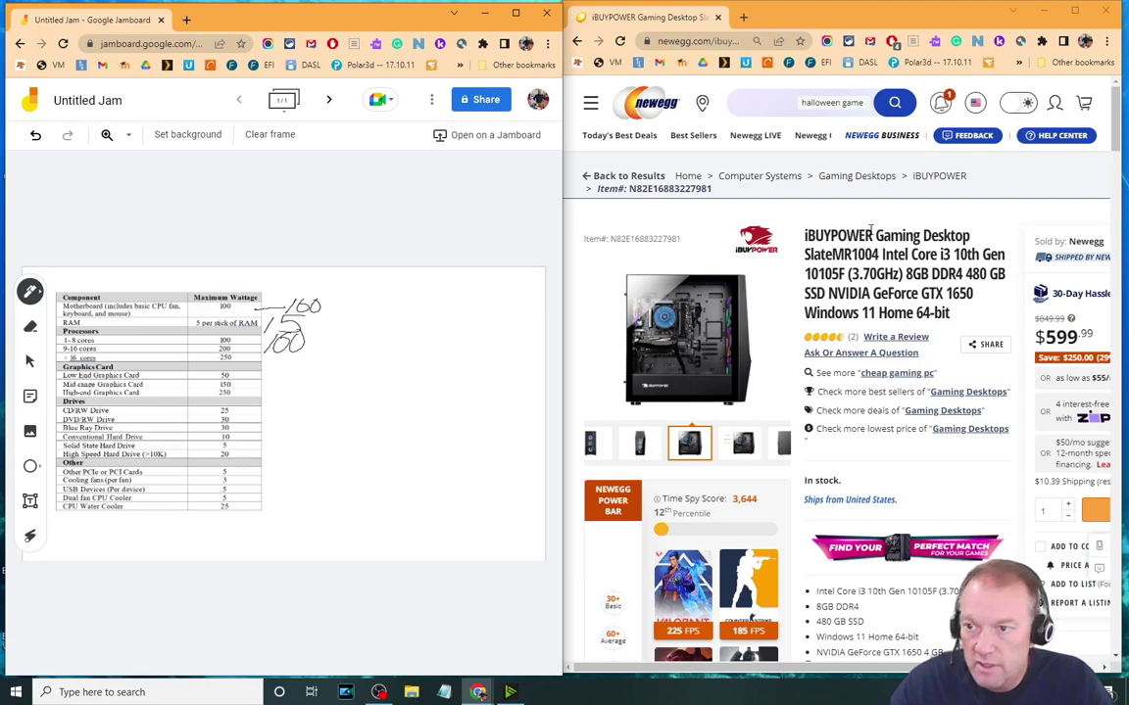
scroll(923, 412, "down", 10)
scroll(923, 411, "down", 8)
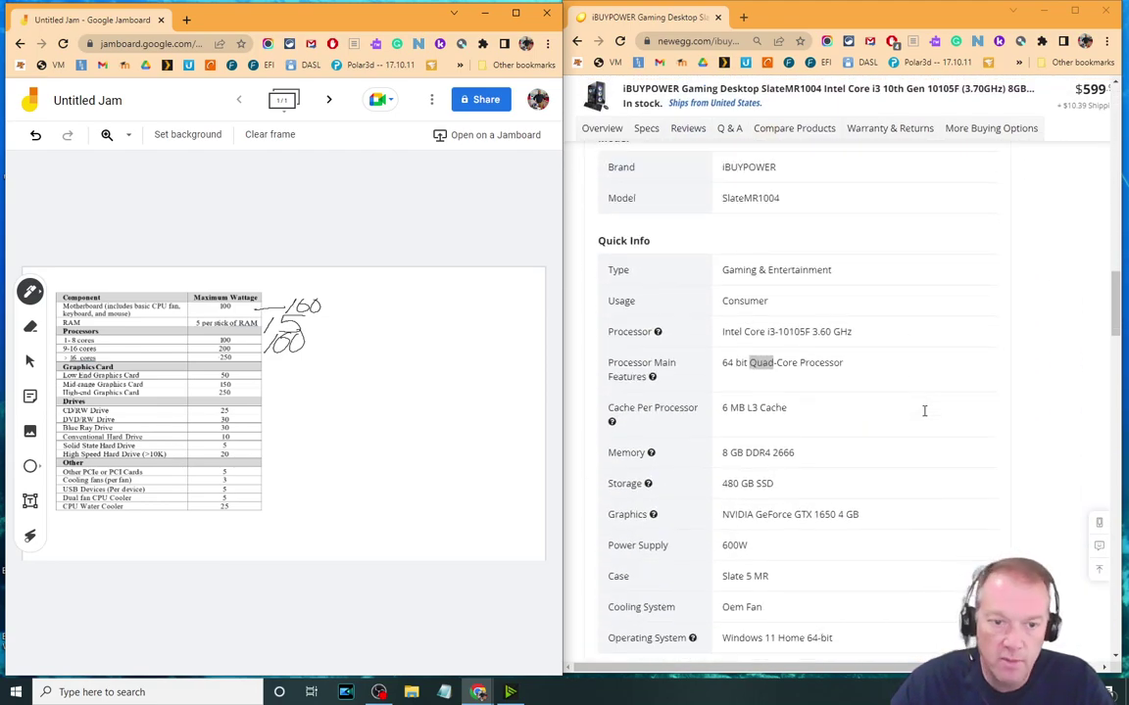
scroll(816, 410, "down", 2)
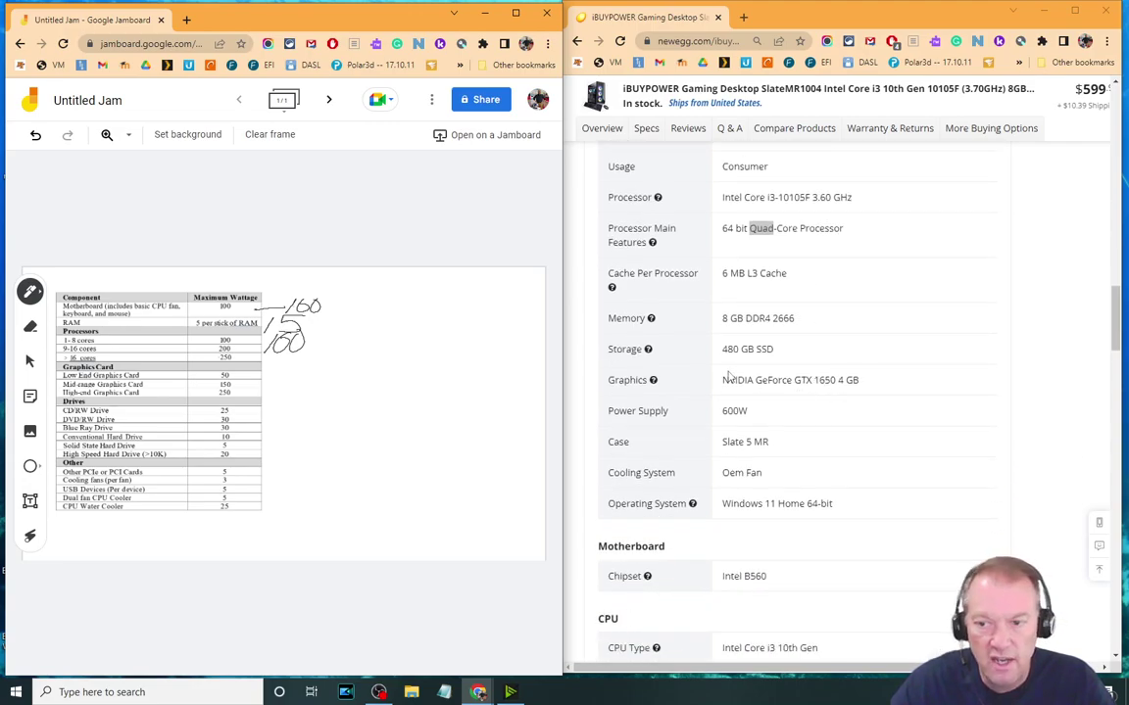
left_click_drag(722, 380, 842, 370)
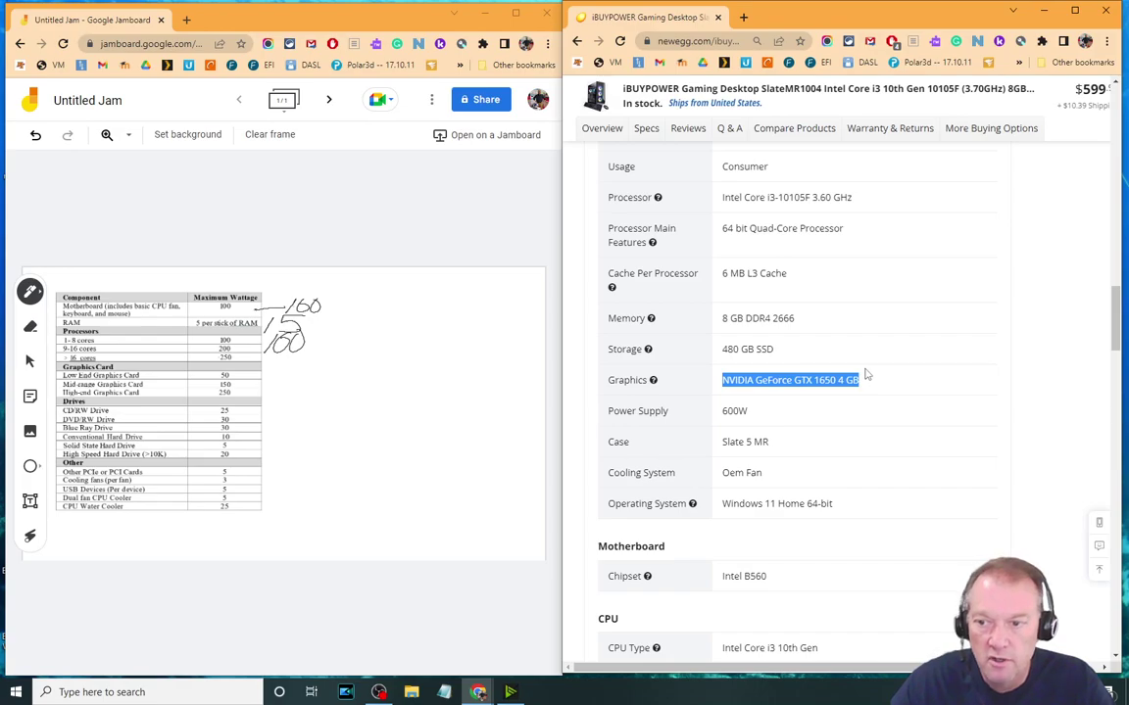
left_click(873, 370)
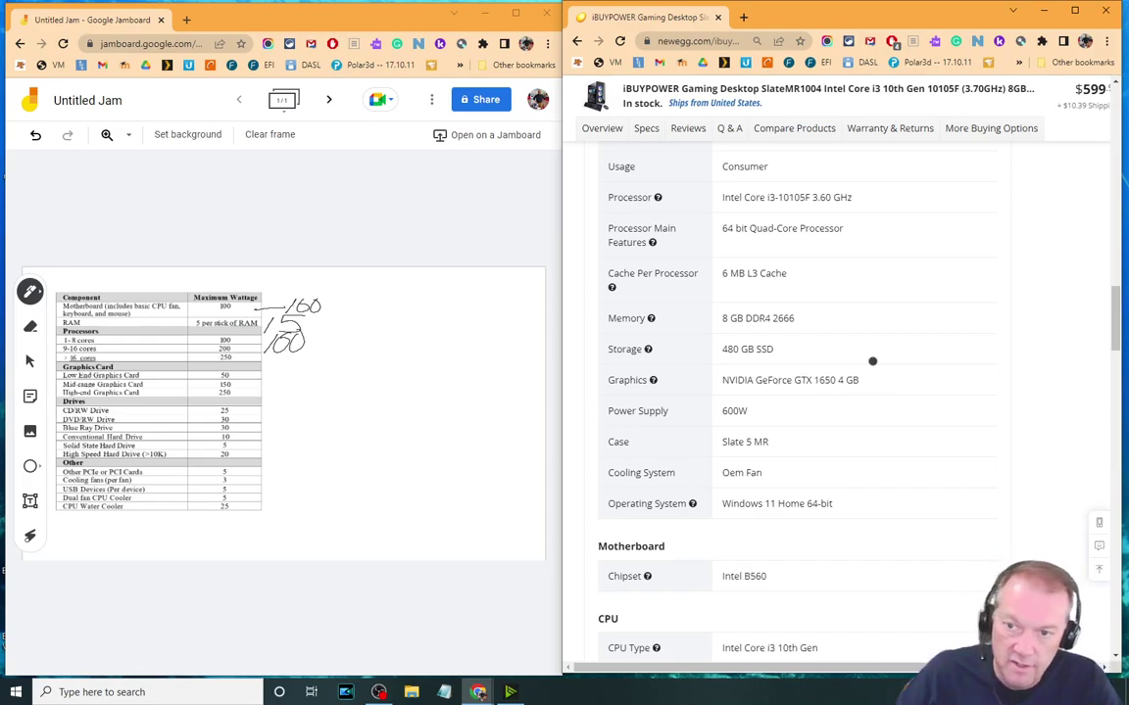
left_click(263, 387)
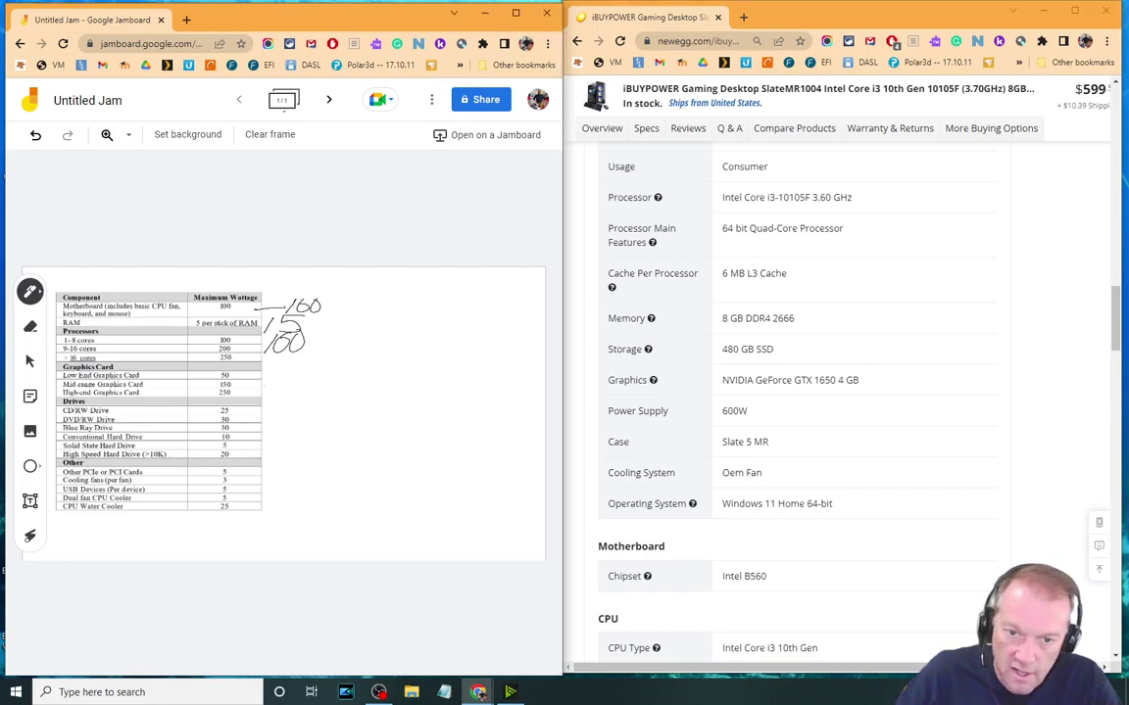
mouse_move(264, 390)
left_mouse_down()
mouse_move(288, 396)
mouse_move(310, 371)
mouse_move(289, 393)
mouse_move(315, 390)
mouse_move(324, 376)
left_mouse_up()
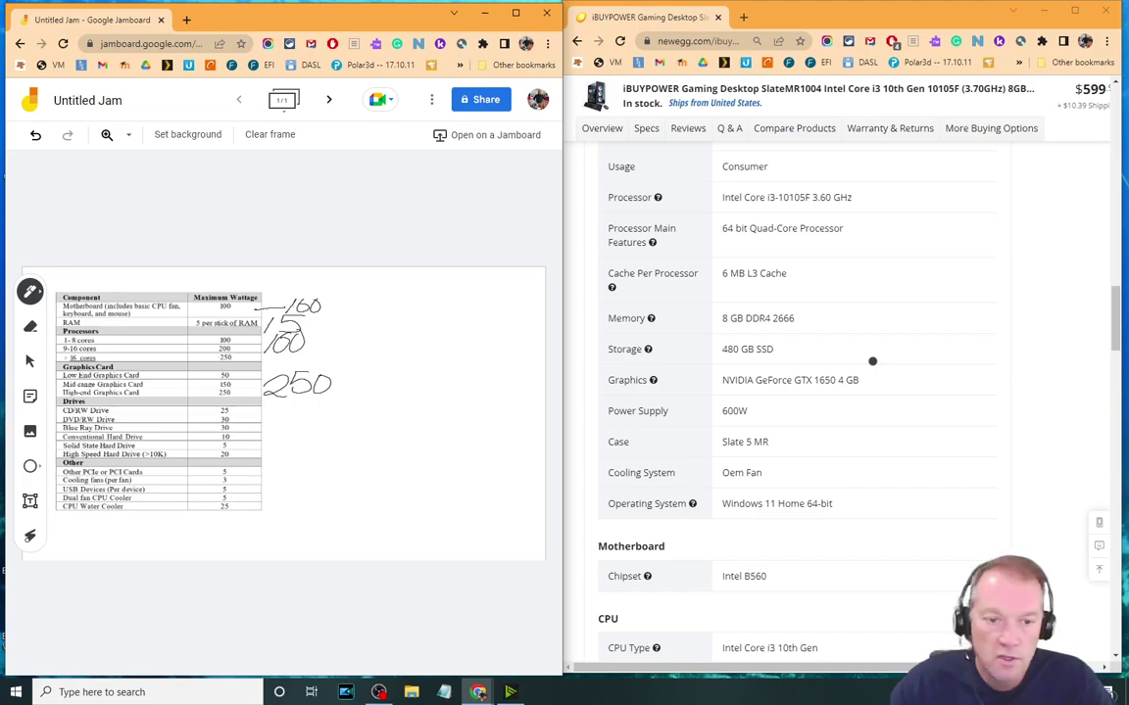
Step: Highlight the 480 GB SSD, HDD 'No' and Optical Drive 'No' entries in Newegg's specs
scroll(811, 370, "down", 3)
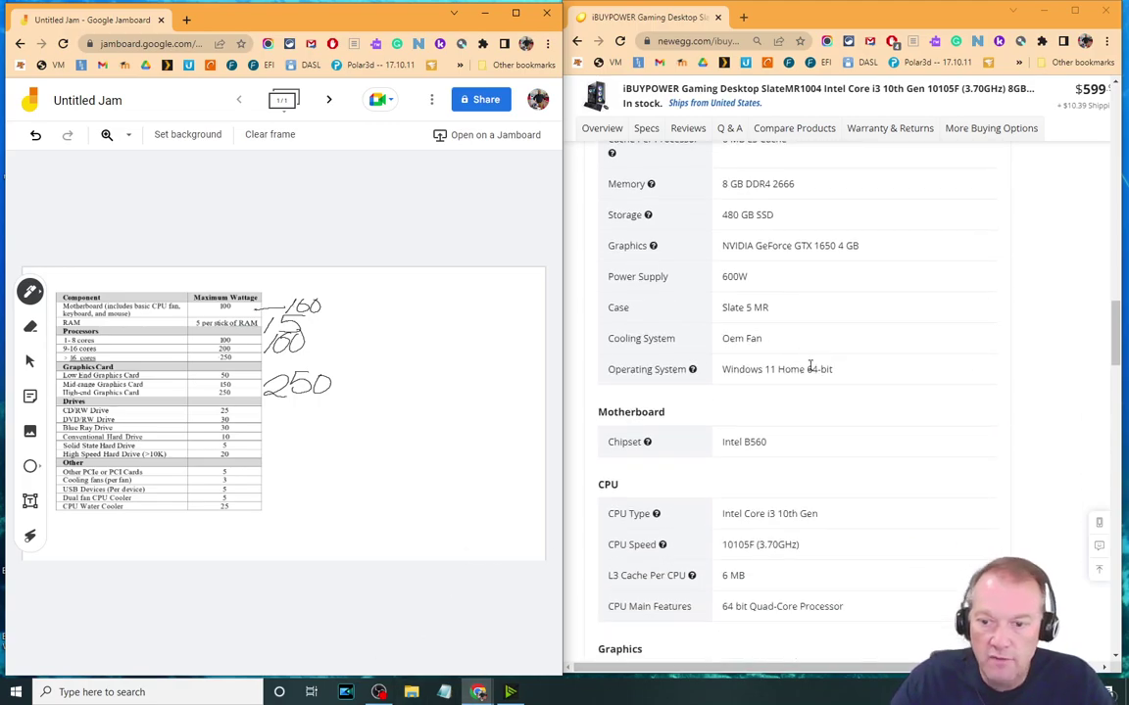
scroll(809, 370, "down", 10)
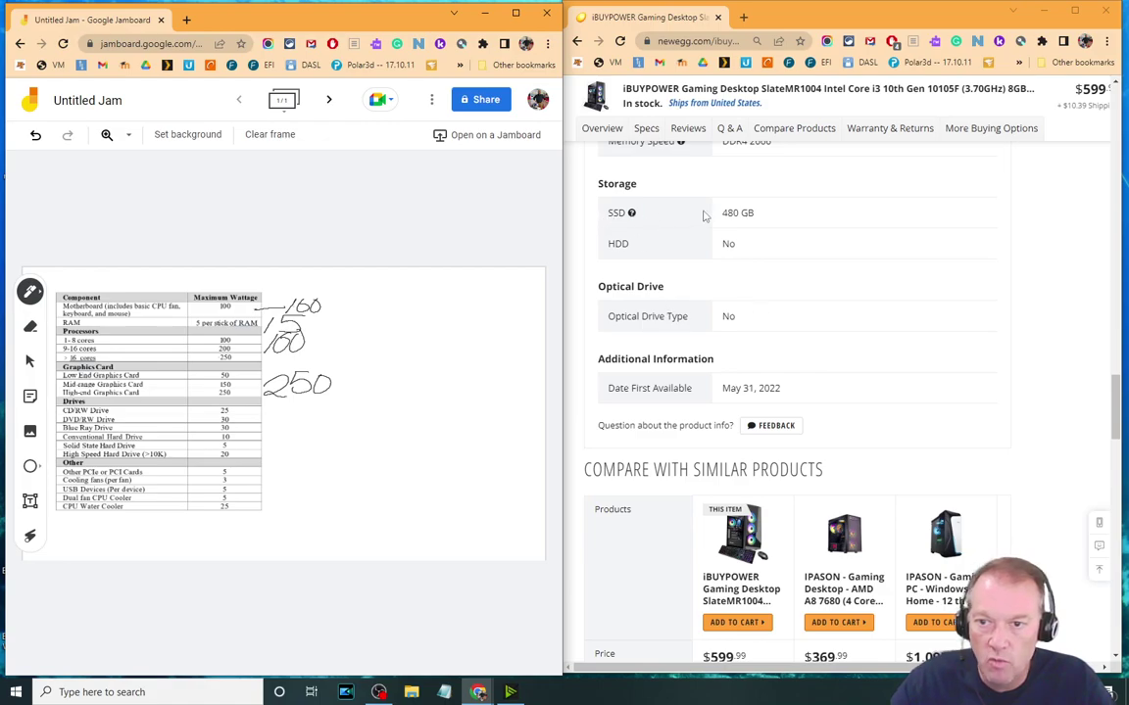
left_click_drag(723, 213, 779, 211)
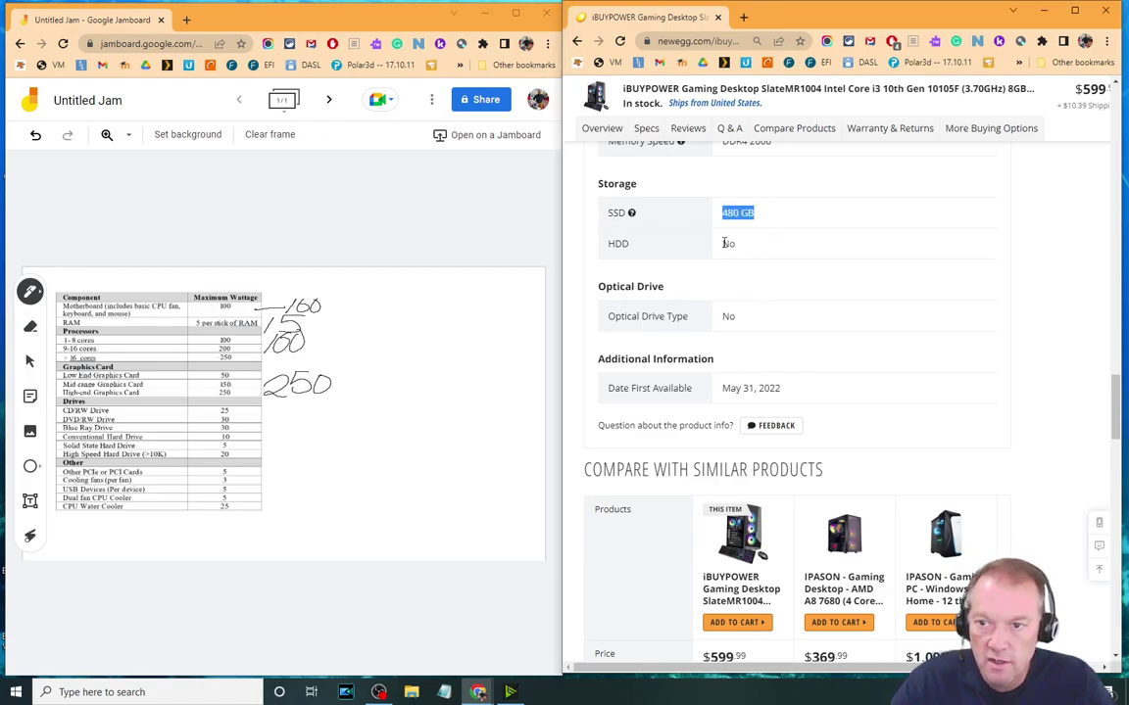
left_click_drag(723, 243, 737, 244)
left_click_drag(723, 317, 747, 316)
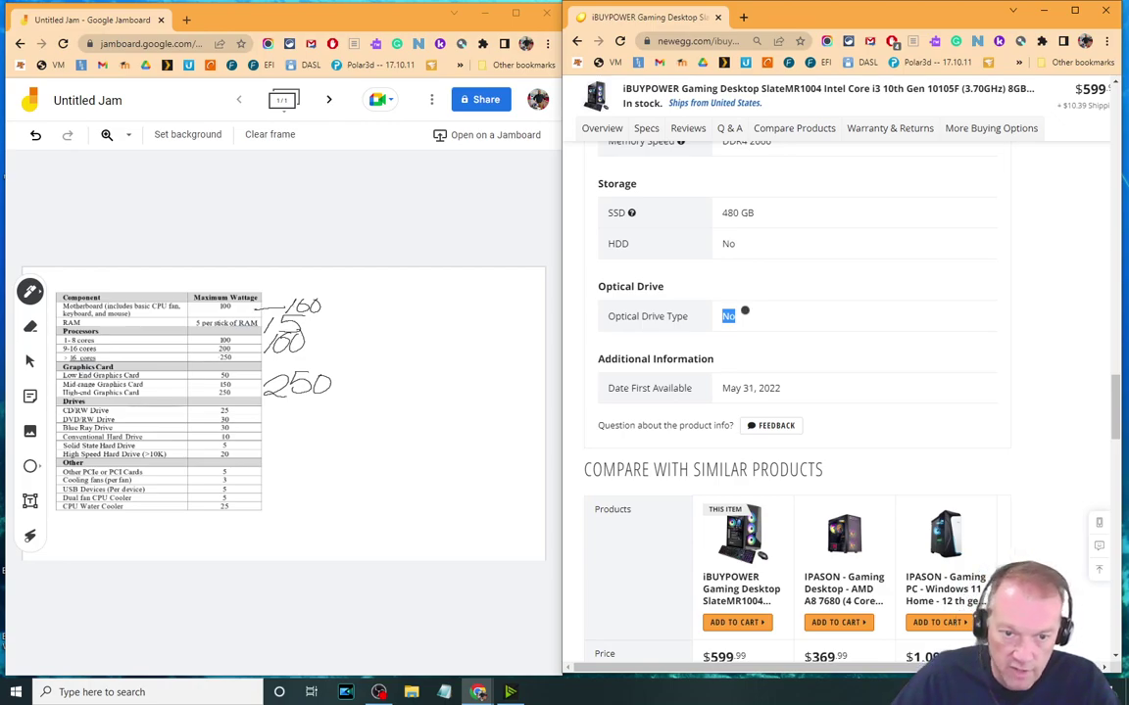
Step: Handwrite 5 beside the Drives rows and an underlined 12 beside the Other rows
key("alt+Tab")
mouse_move(290, 421)
left_mouse_down()
mouse_move(300, 431)
mouse_move(286, 440)
left_mouse_up()
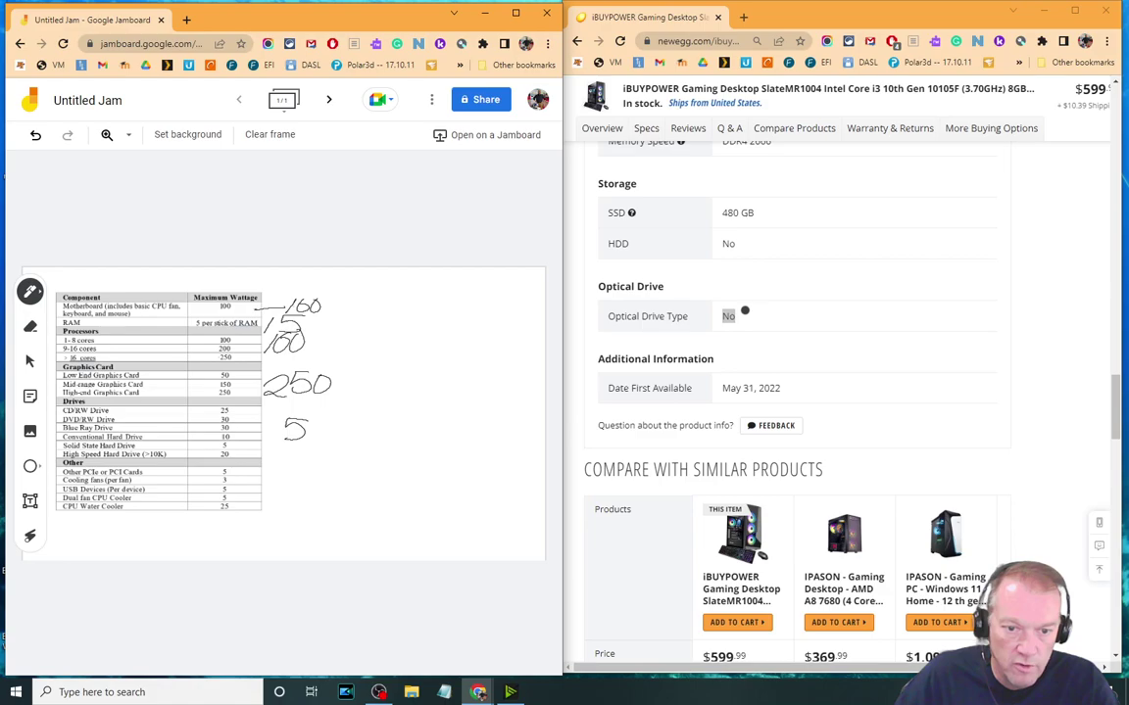
mouse_move(284, 461)
left_mouse_down()
mouse_move(277, 483)
mouse_move(341, 486)
left_mouse_up()
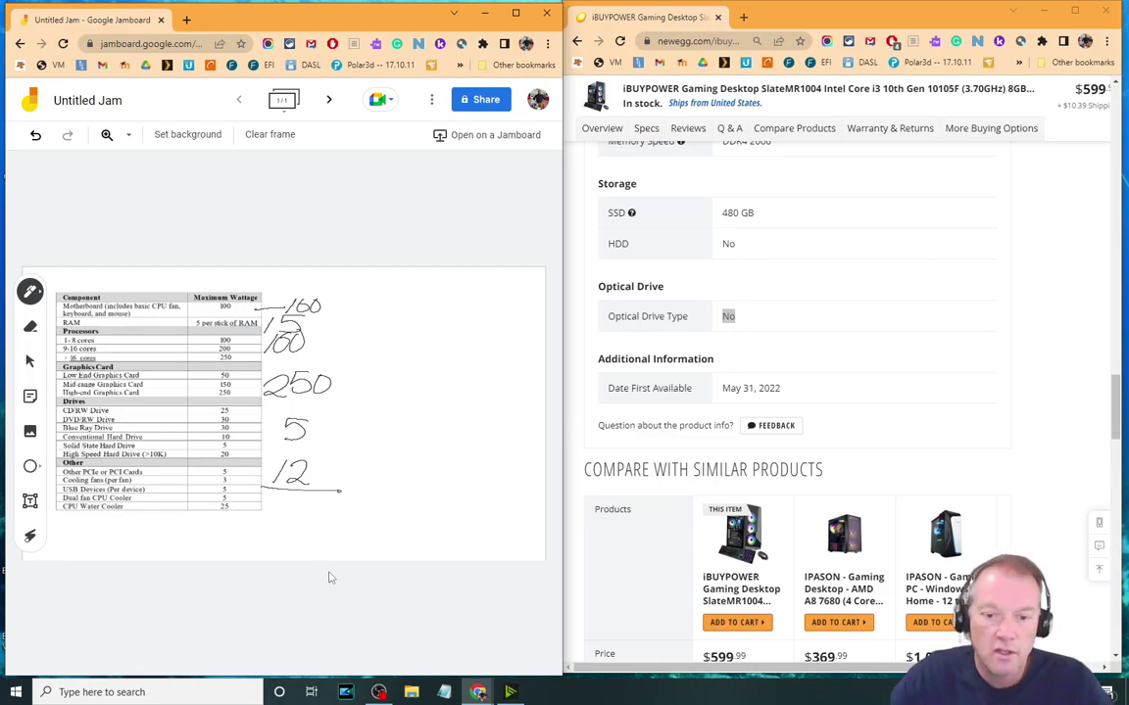
Step: Launch Calculator and enter 100+5+100+250+5+12 to get the 472 total
left_click(204, 685)
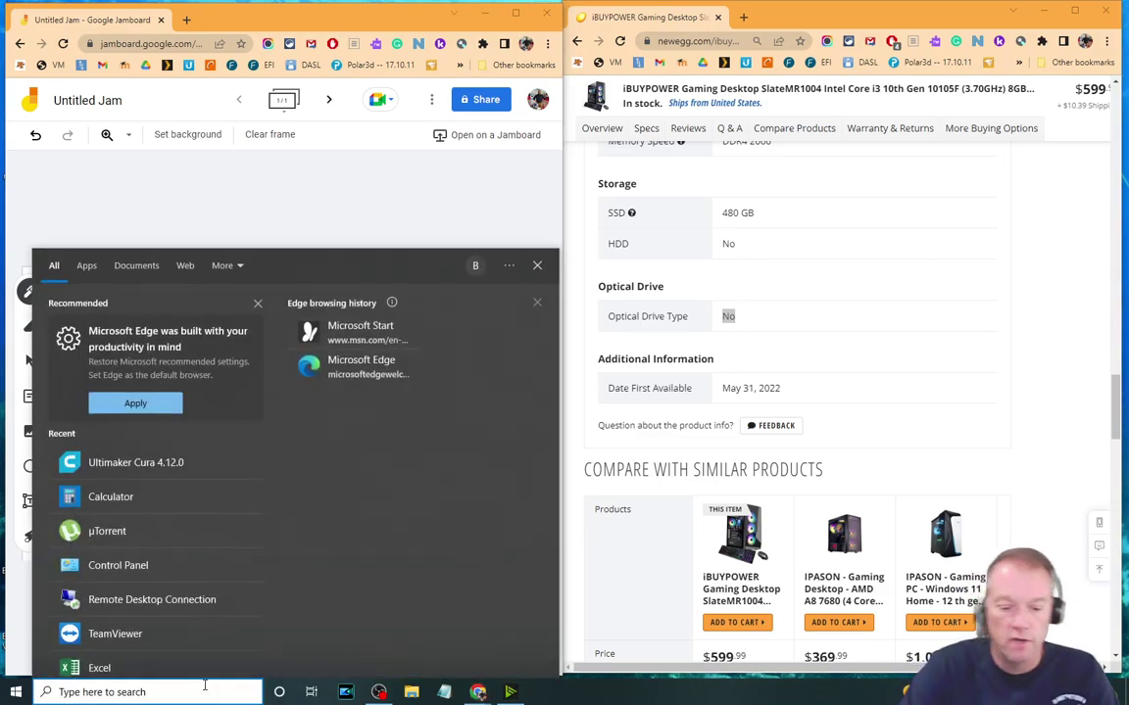
type("calc")
key("Return")
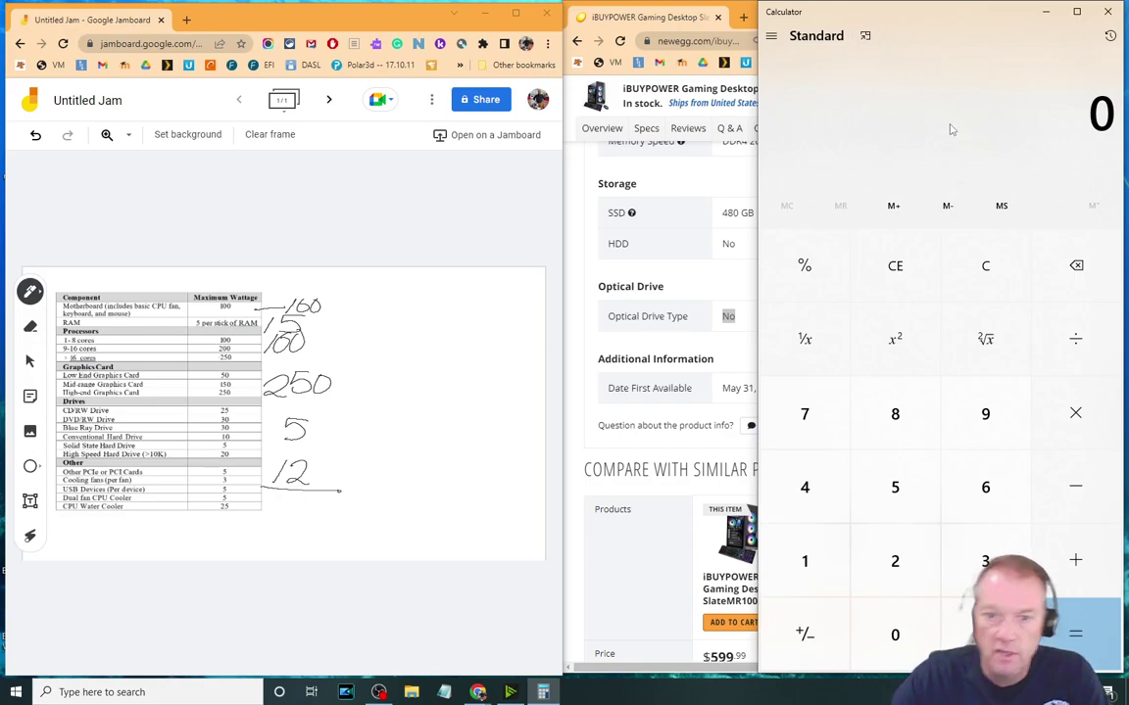
type("100+5+1")
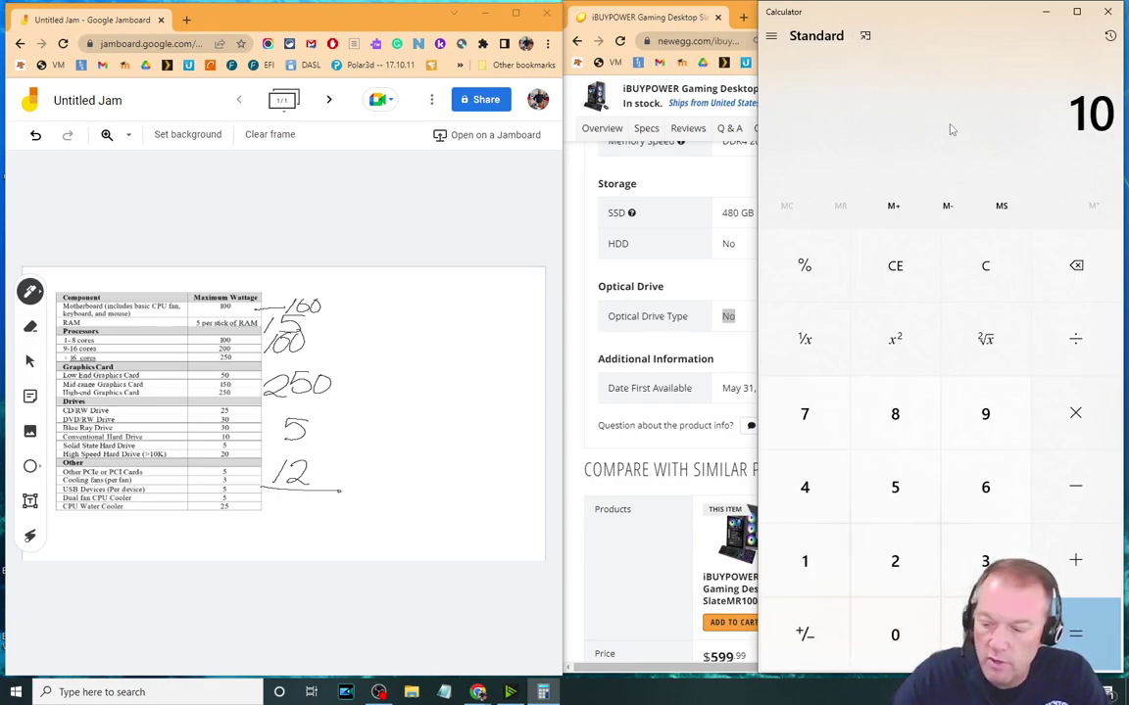
type("00+250")
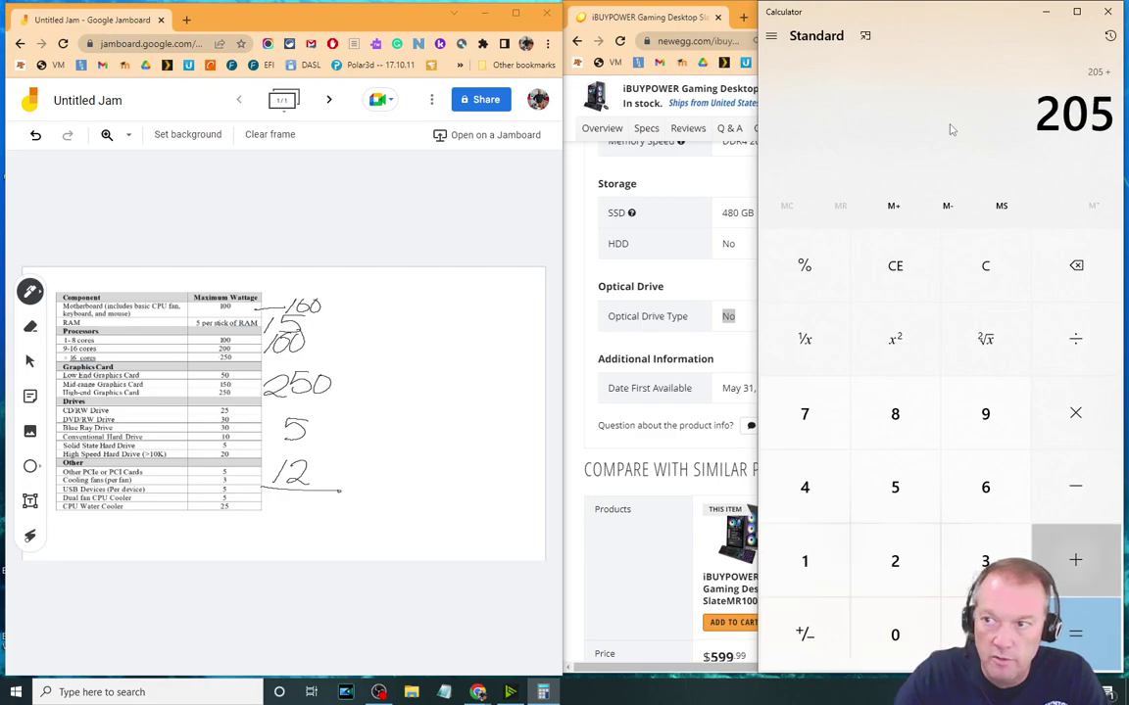
type("+5+12+")
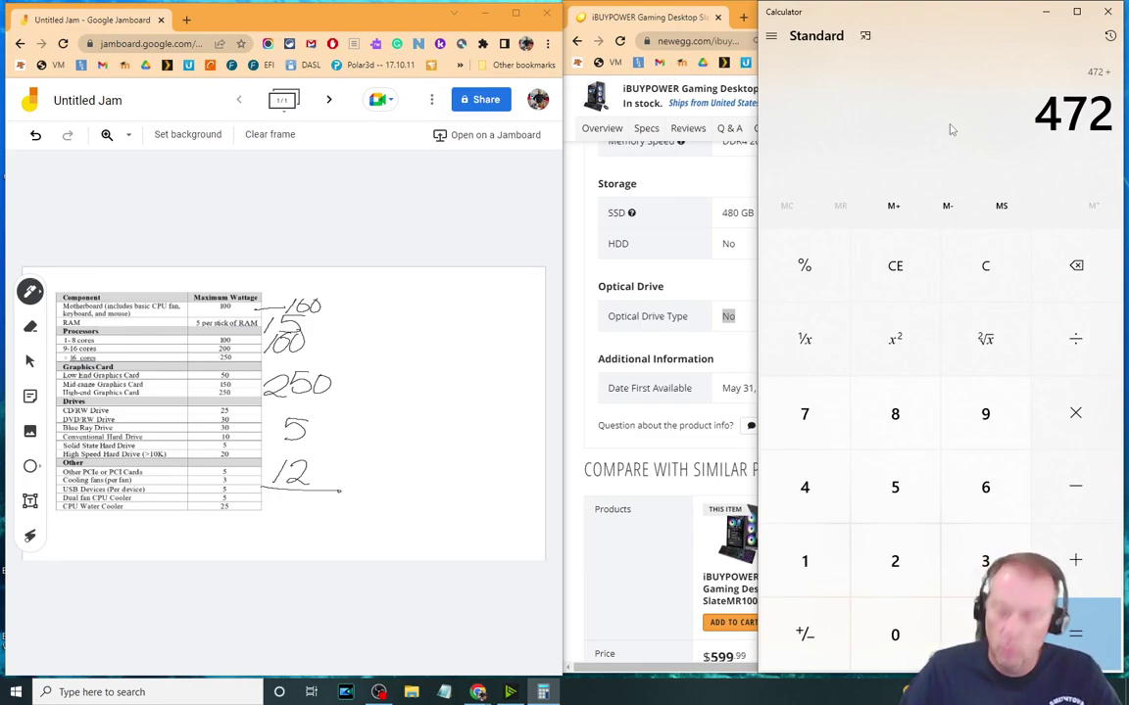
left_click(564, 56)
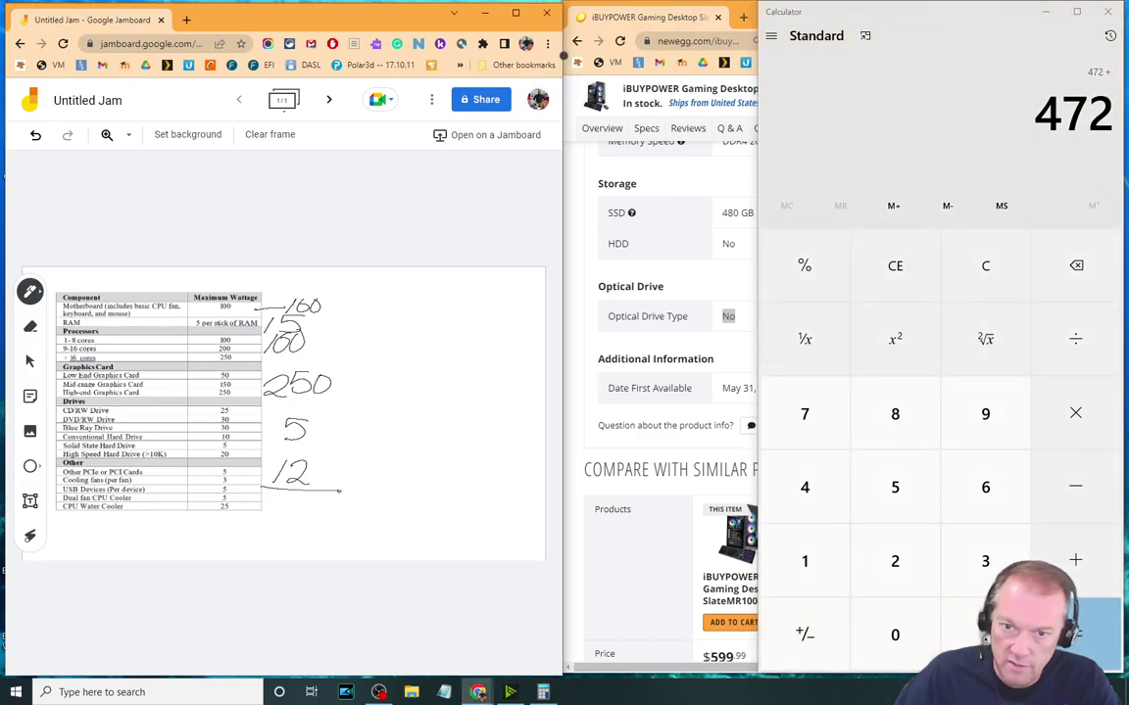
Step: Handwrite C = 472, M = 500 and R = 550+ beside the table
mouse_move(383, 304)
left_mouse_down()
mouse_move(381, 327)
mouse_move(419, 302)
left_mouse_up()
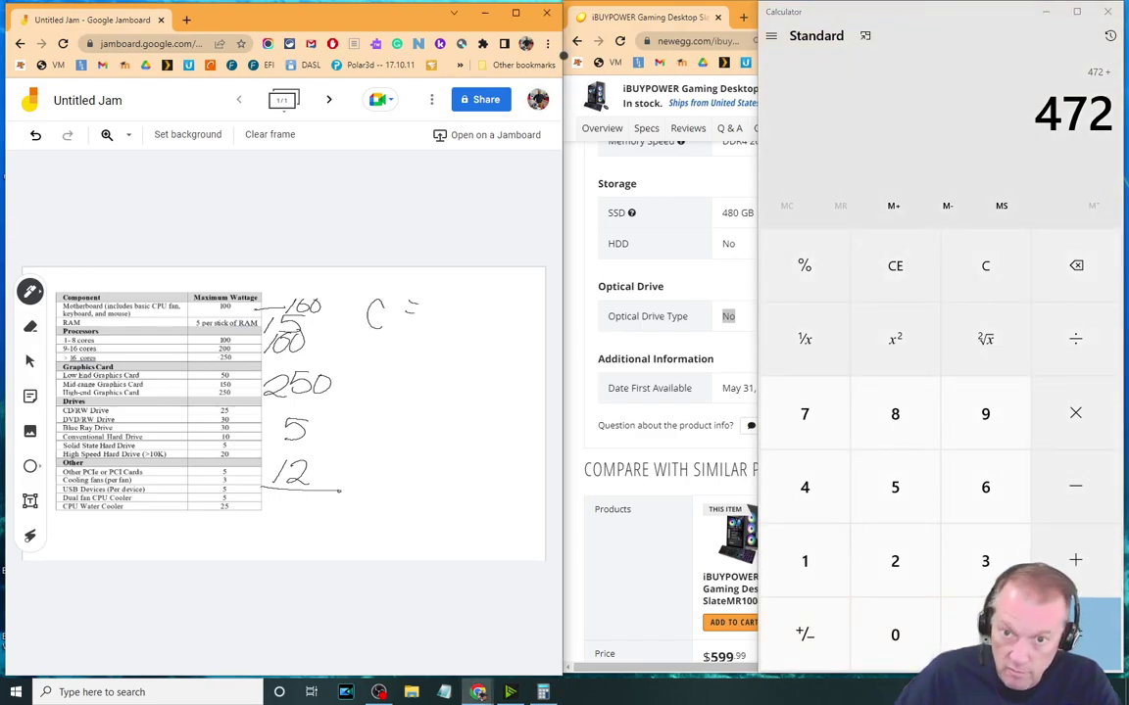
mouse_move(435, 300)
left_mouse_down()
mouse_move(442, 329)
mouse_move(476, 302)
mouse_move(472, 325)
mouse_move(508, 328)
left_mouse_up()
mouse_move(361, 376)
left_mouse_down()
mouse_move(389, 361)
mouse_move(390, 375)
mouse_move(421, 364)
left_mouse_up()
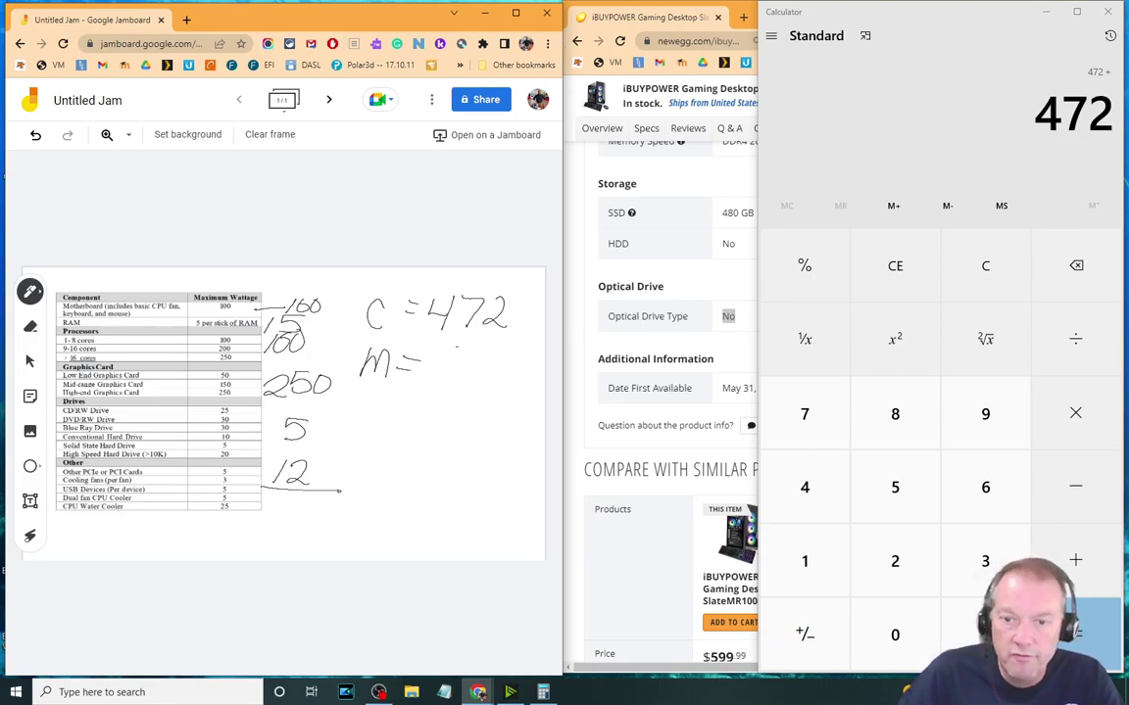
mouse_move(428, 355)
left_mouse_down()
mouse_move(453, 365)
mouse_move(429, 375)
mouse_move(487, 355)
left_mouse_up()
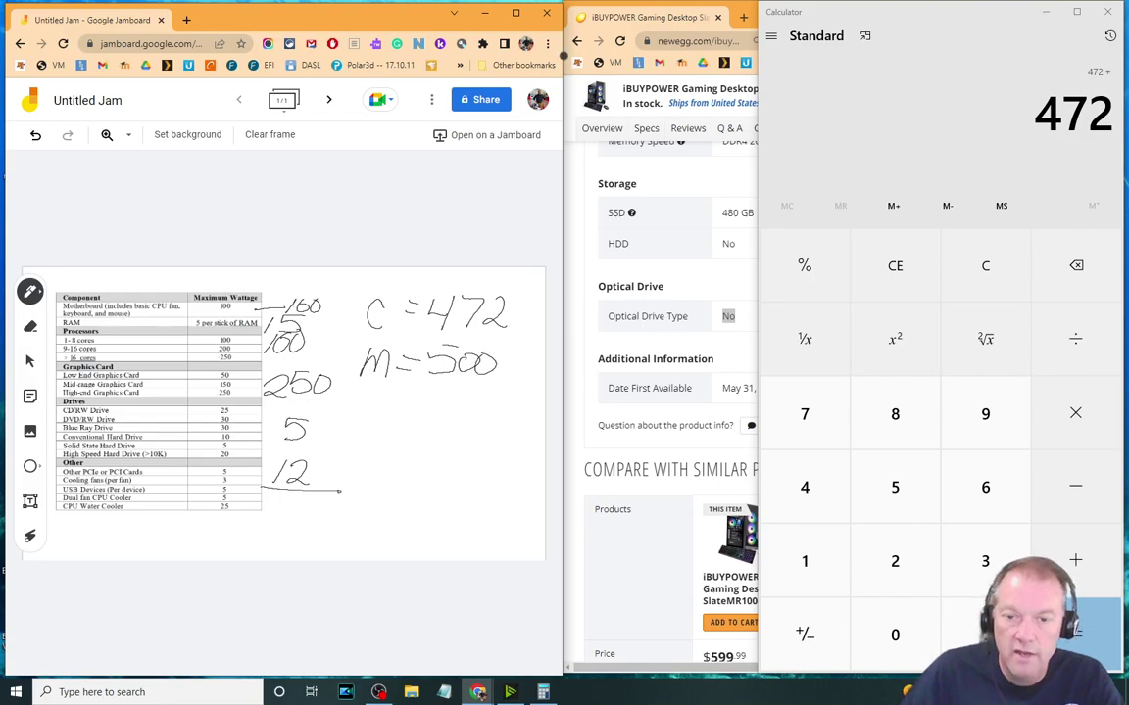
mouse_move(359, 393)
left_mouse_down()
mouse_move(381, 419)
mouse_move(403, 403)
mouse_move(419, 420)
left_mouse_up()
mouse_move(422, 397)
left_mouse_down()
mouse_move(436, 396)
mouse_move(440, 421)
left_mouse_up()
mouse_move(443, 397)
left_mouse_down()
mouse_move(477, 398)
mouse_move(492, 418)
mouse_move(501, 408)
left_mouse_up()
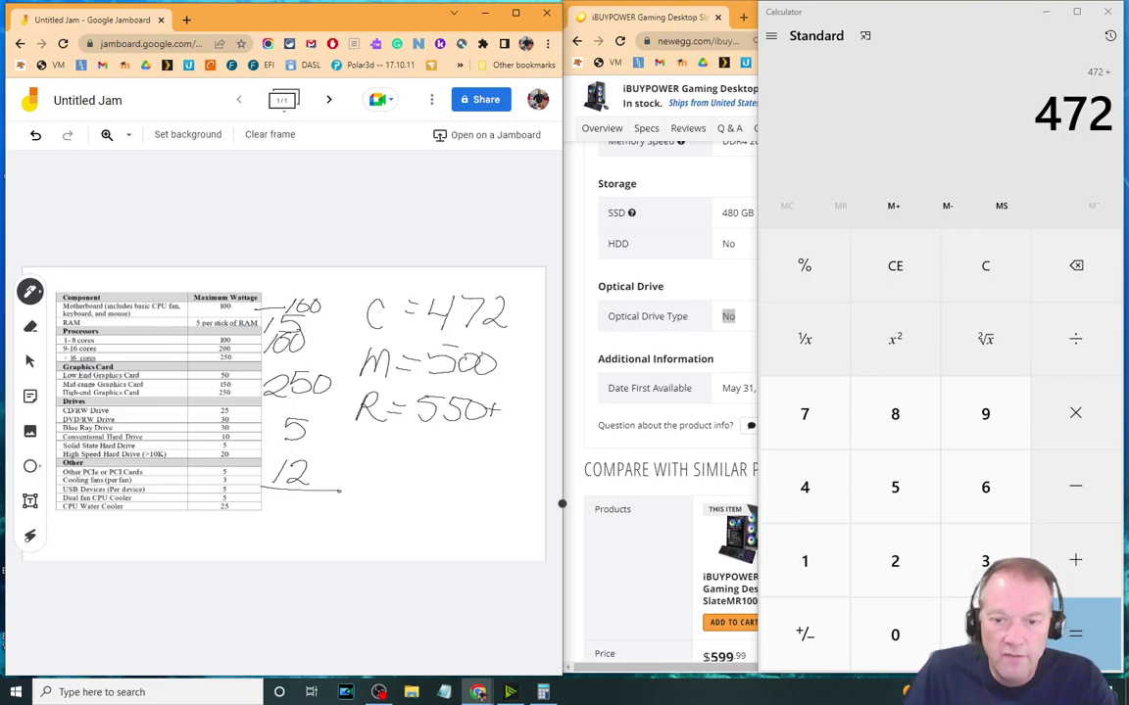
Step: Handwrite the range 550 - 800 with the word Wattage beneath it
mouse_move(390, 447)
left_mouse_down()
mouse_move(374, 464)
mouse_move(404, 467)
mouse_move(439, 448)
mouse_move(517, 449)
left_mouse_up()
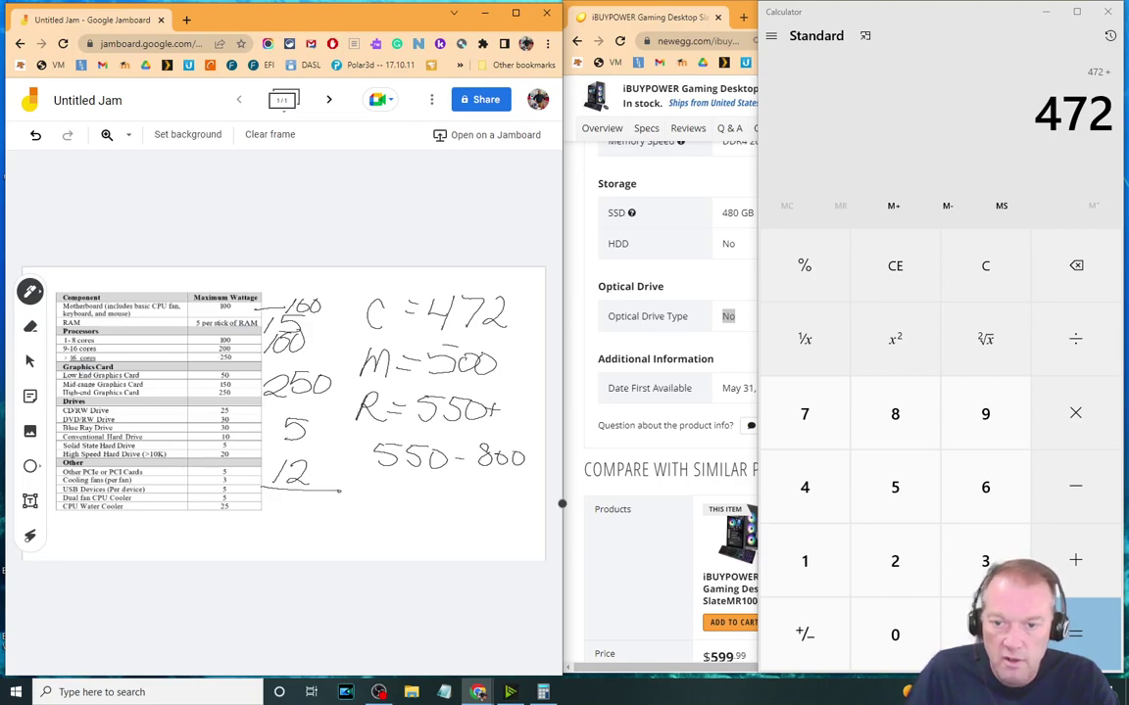
left_click_drag(395, 482, 454, 498)
mouse_move(470, 472)
left_mouse_down()
mouse_move(468, 495)
mouse_move(480, 478)
left_mouse_up()
mouse_move(492, 487)
left_mouse_down()
mouse_move(502, 507)
mouse_move(534, 500)
left_mouse_up()
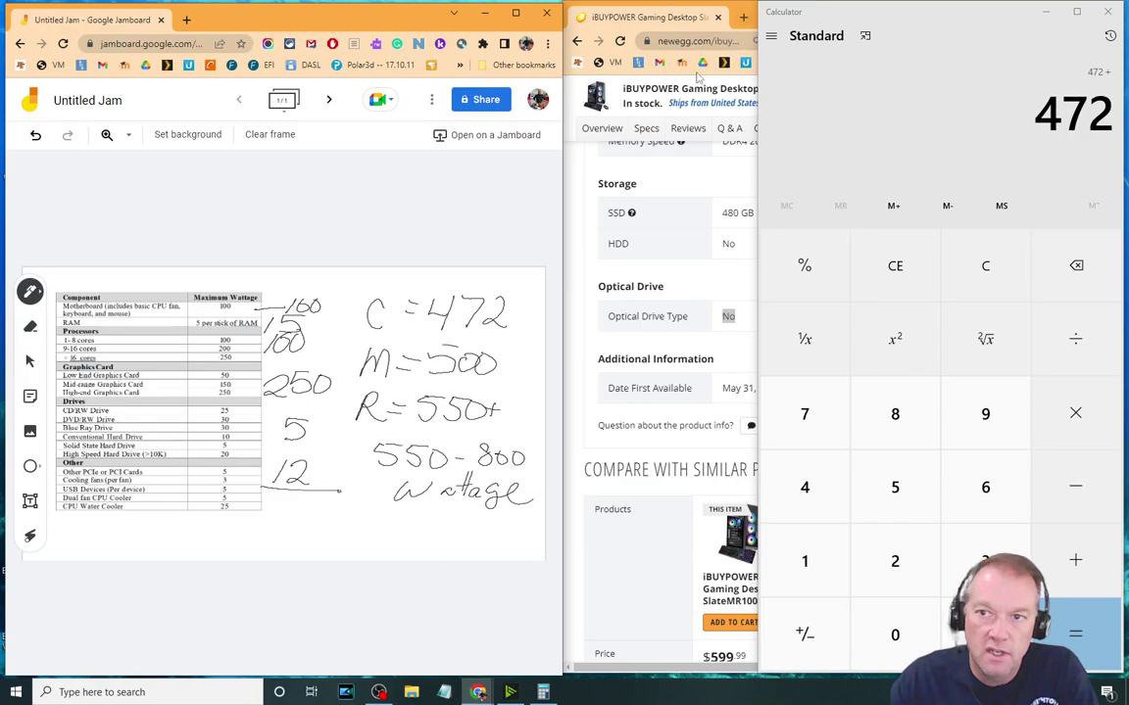
Step: Scroll Newegg's spec list up to Power Supply and highlight the 600W entry
left_click(578, 283)
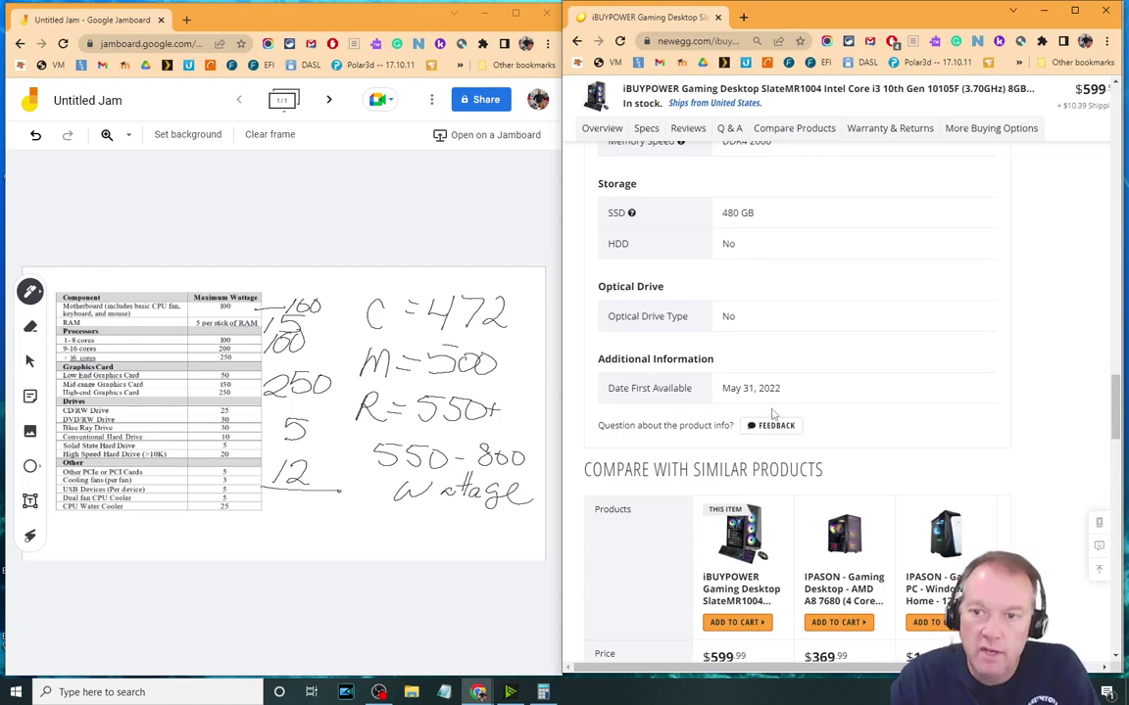
scroll(768, 410, "up", 3)
scroll(784, 410, "up", 5)
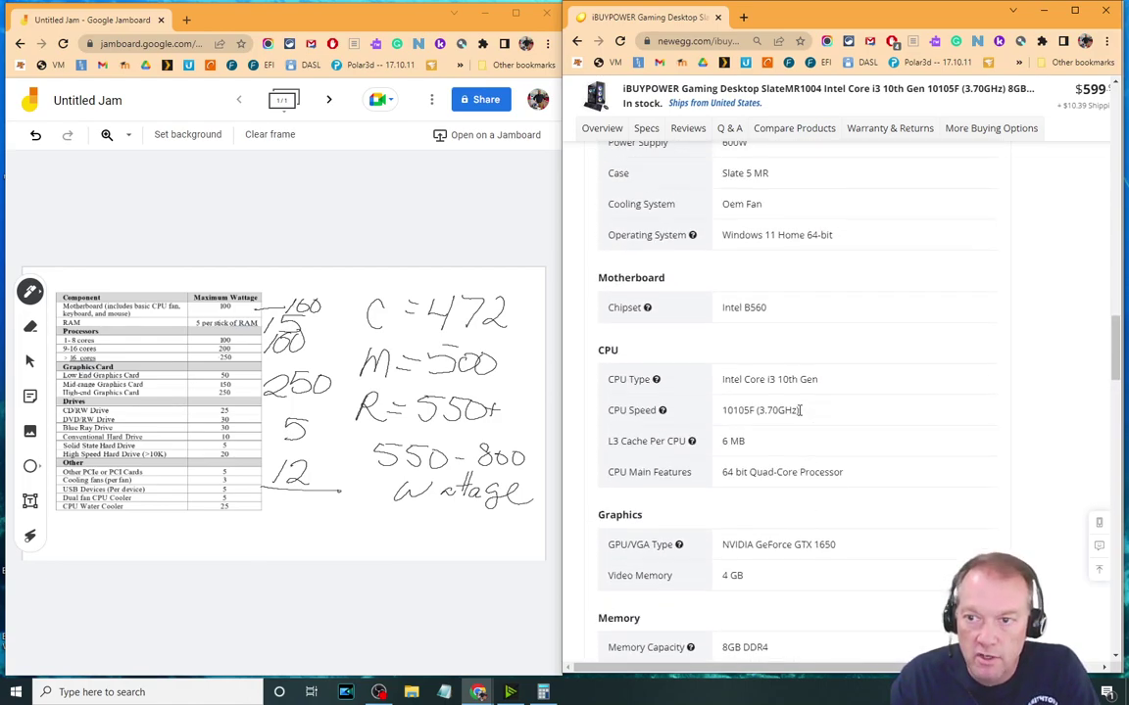
scroll(800, 409, "up", 5)
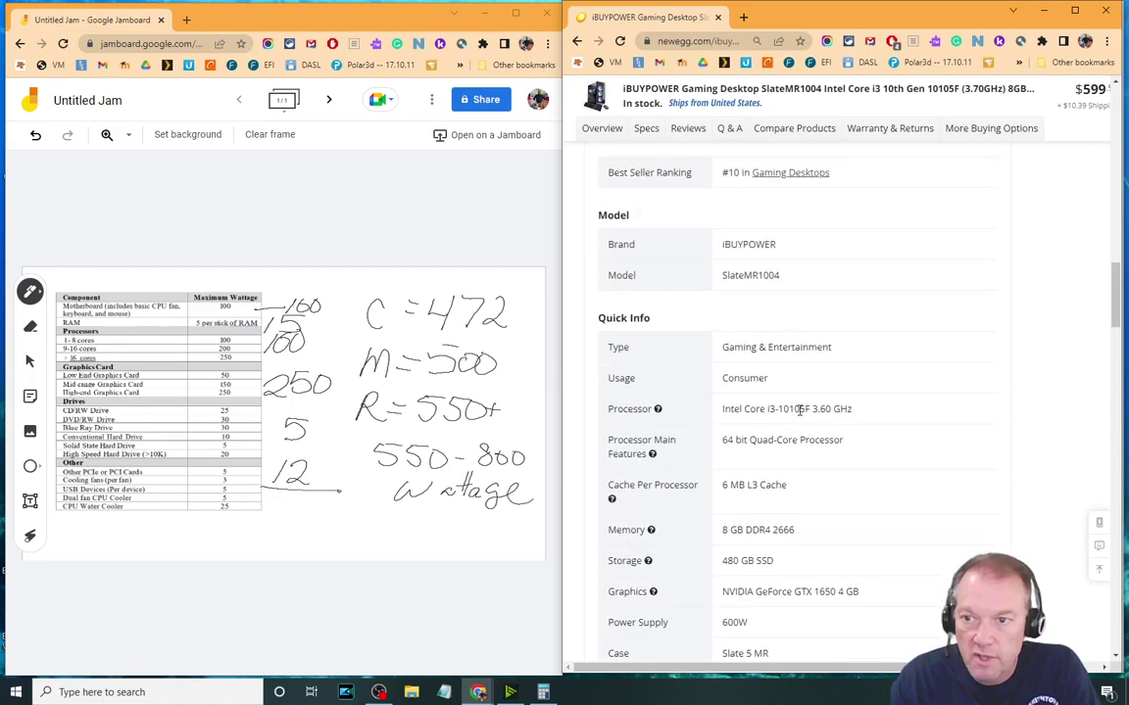
scroll(800, 410, "down", 8)
scroll(796, 412, "up", 4)
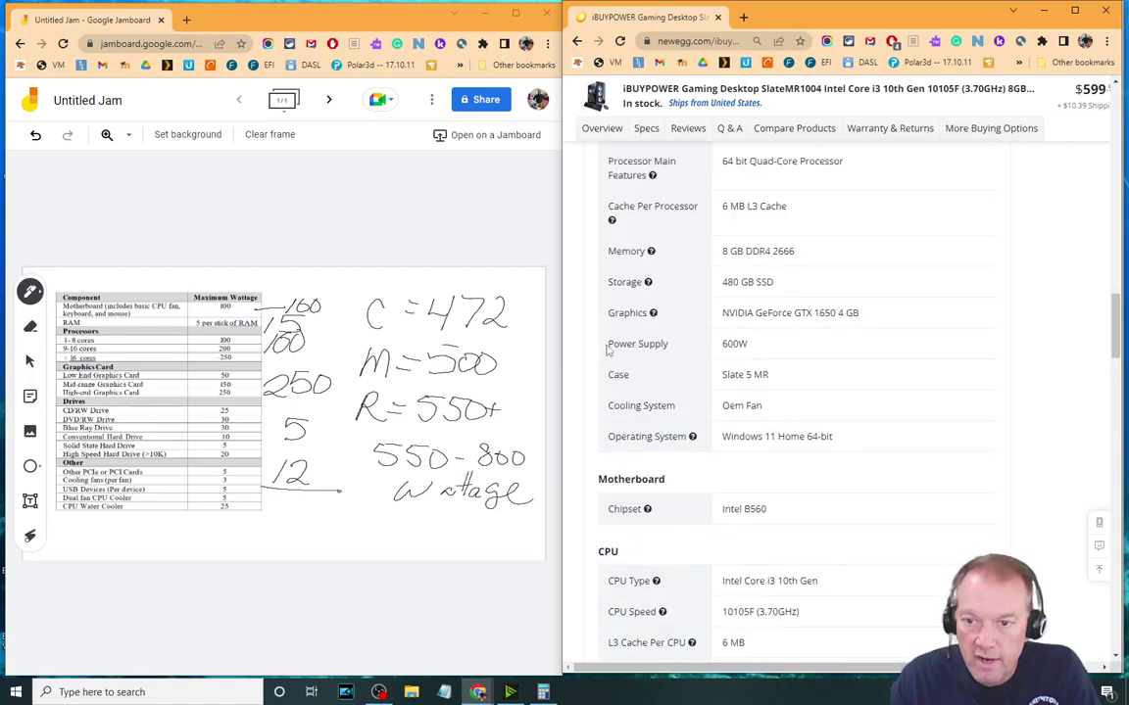
left_click_drag(603, 345, 769, 339)
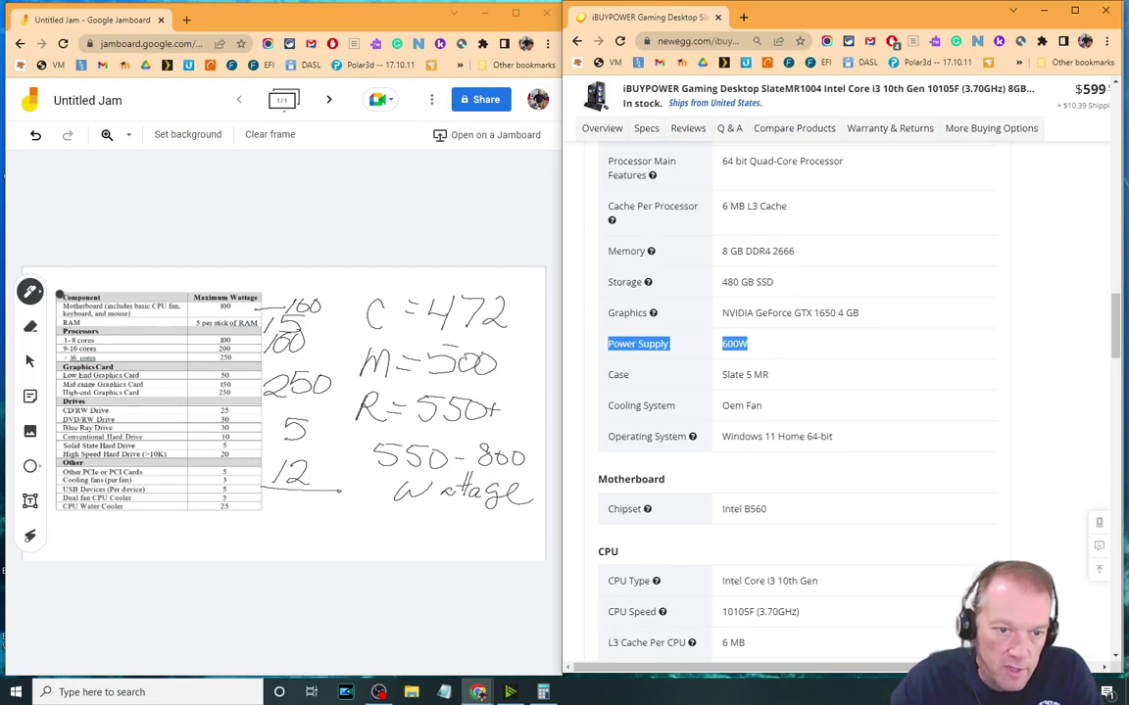
left_click_drag(54, 266, 56, 333)
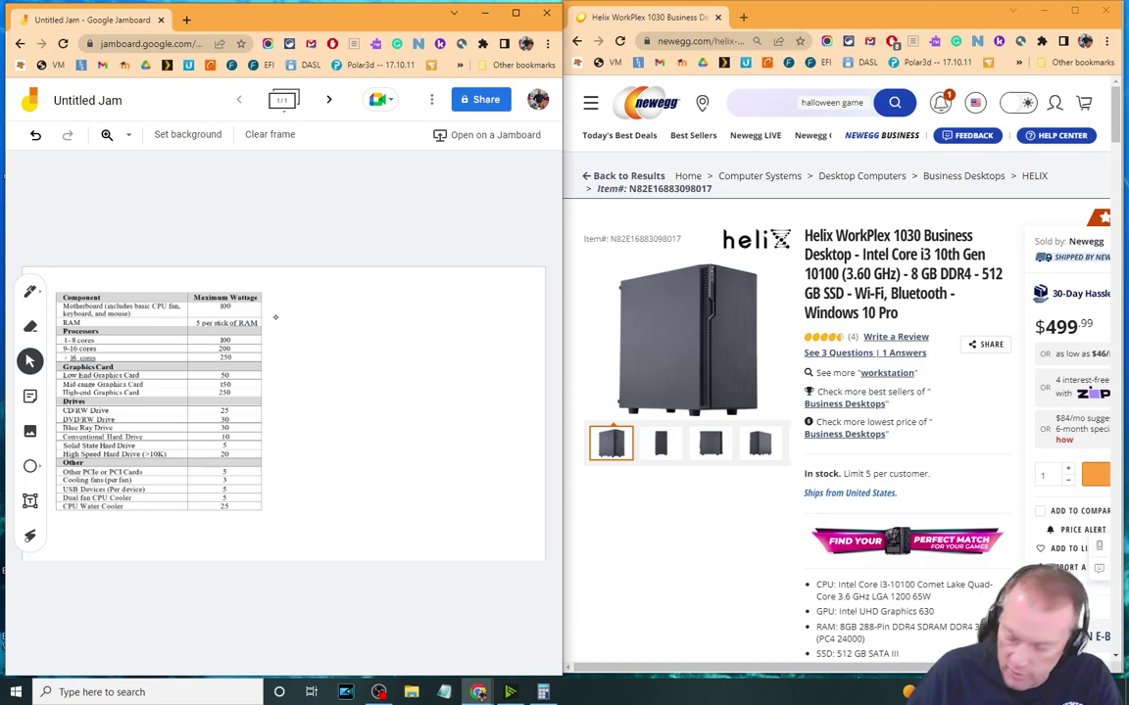
Step: With the pen, write 100 beside the Motherboard row
left_click(29, 291)
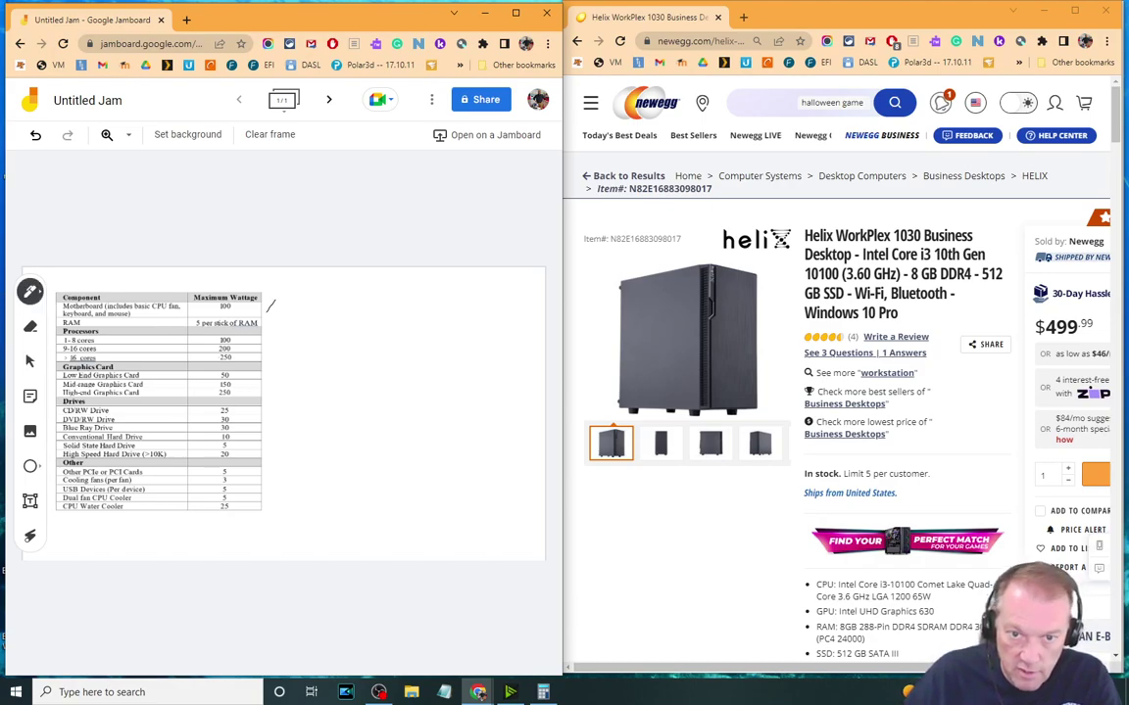
left_click_drag(286, 301, 308, 300)
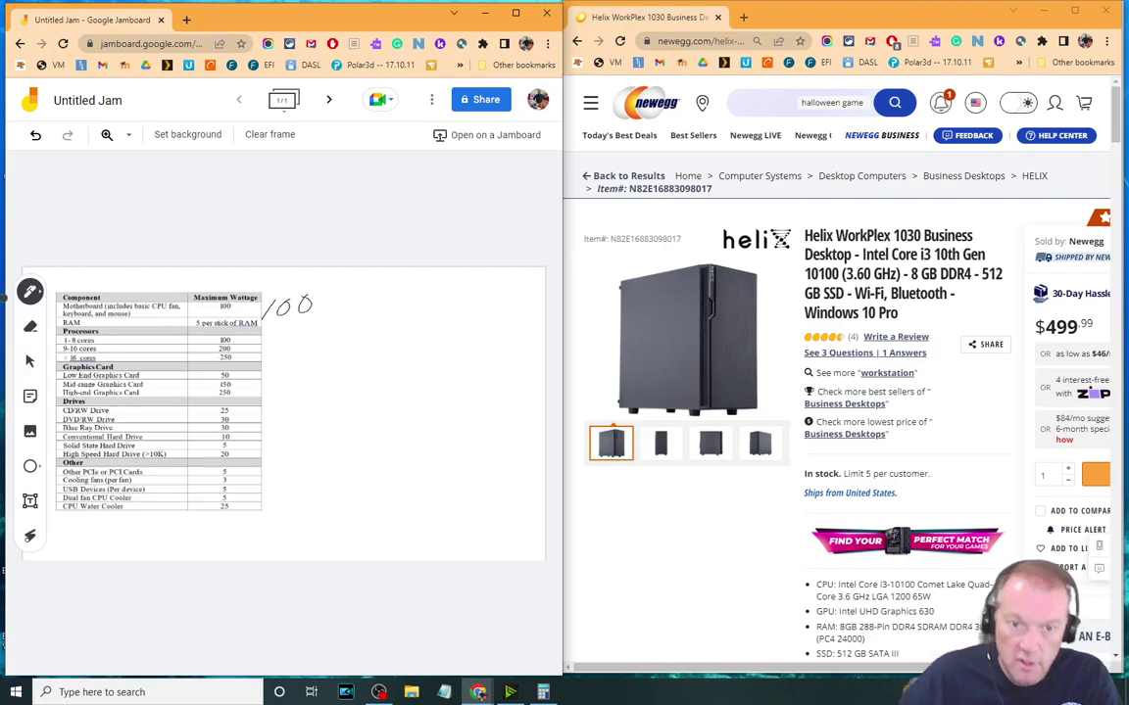
scroll(607, 392, "down", 10)
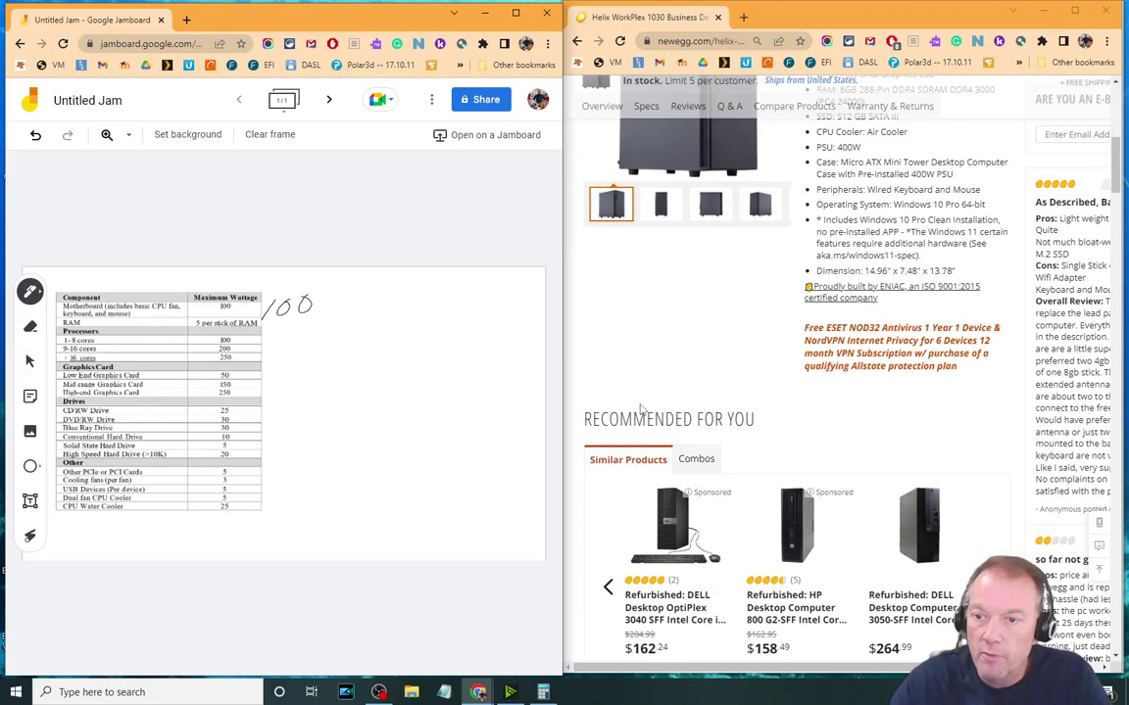
scroll(642, 410, "down", 10)
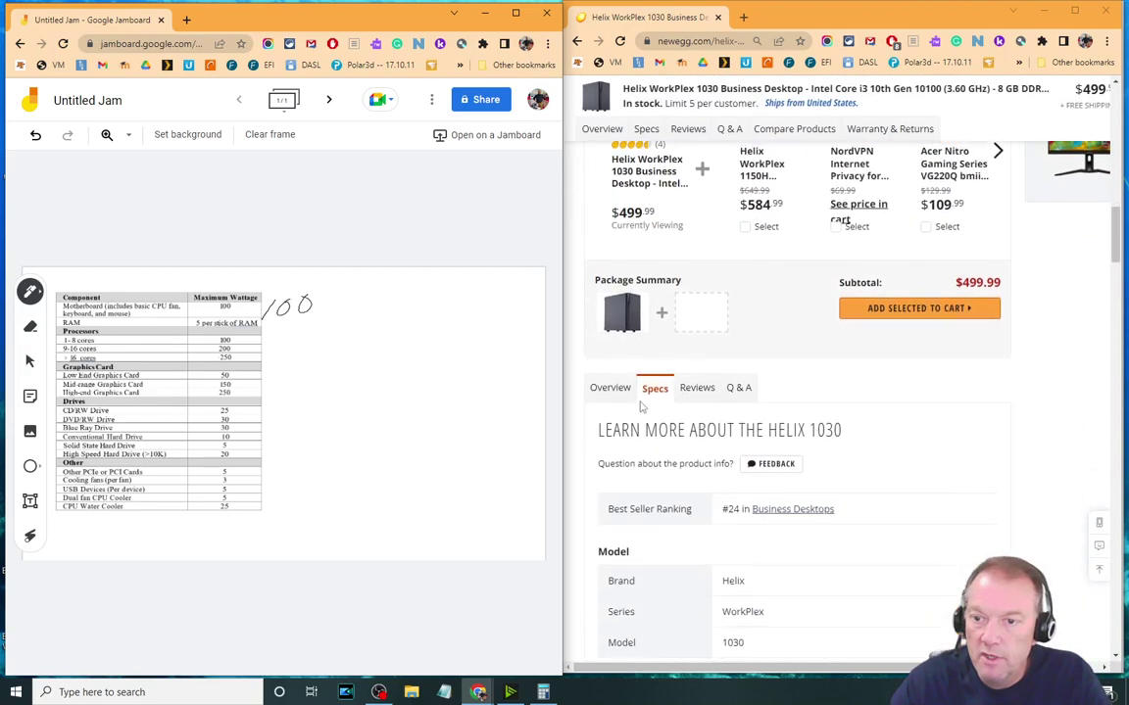
Step: Check the Helix desktop's memory spec on Newegg, then overwrite the 100 to read 150
left_click(647, 130)
scroll(795, 354, "down", 3)
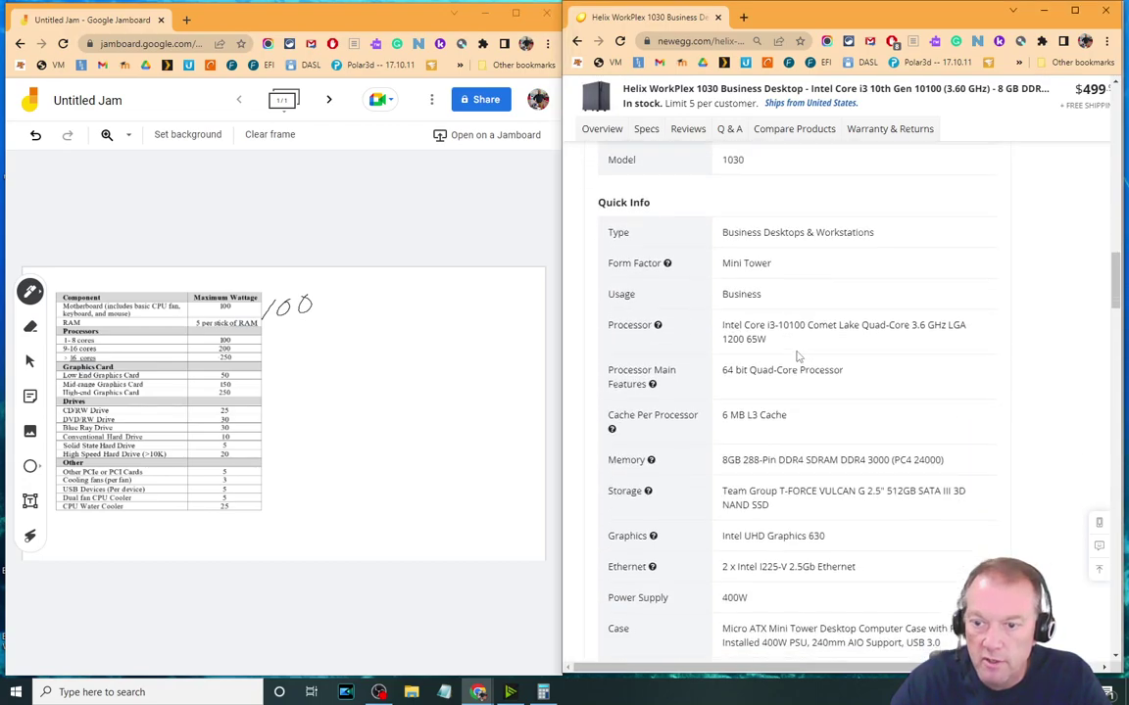
scroll(788, 475, "down", 1)
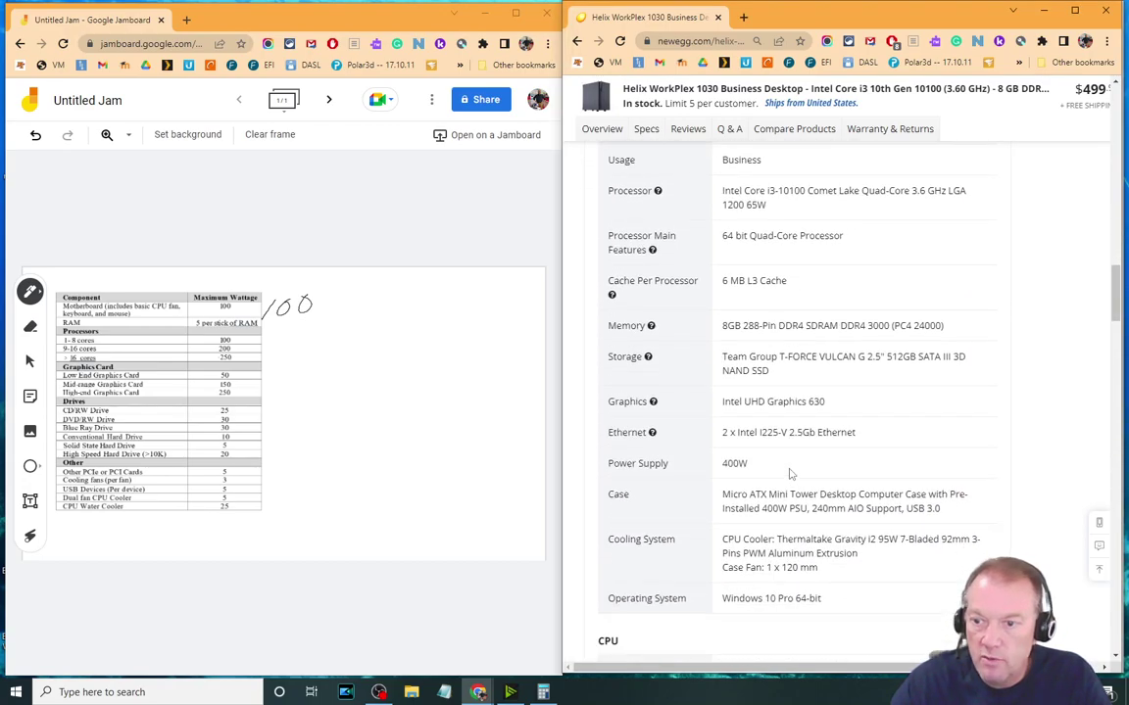
scroll(790, 431, "down", 5)
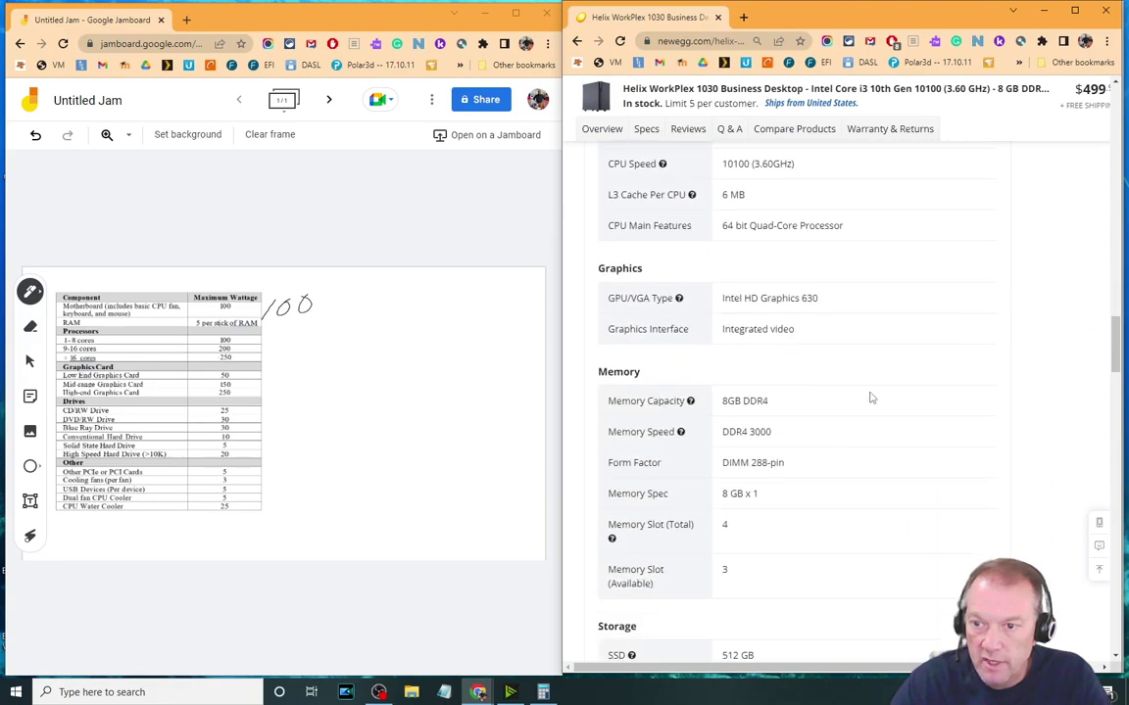
scroll(799, 392, "down", 2)
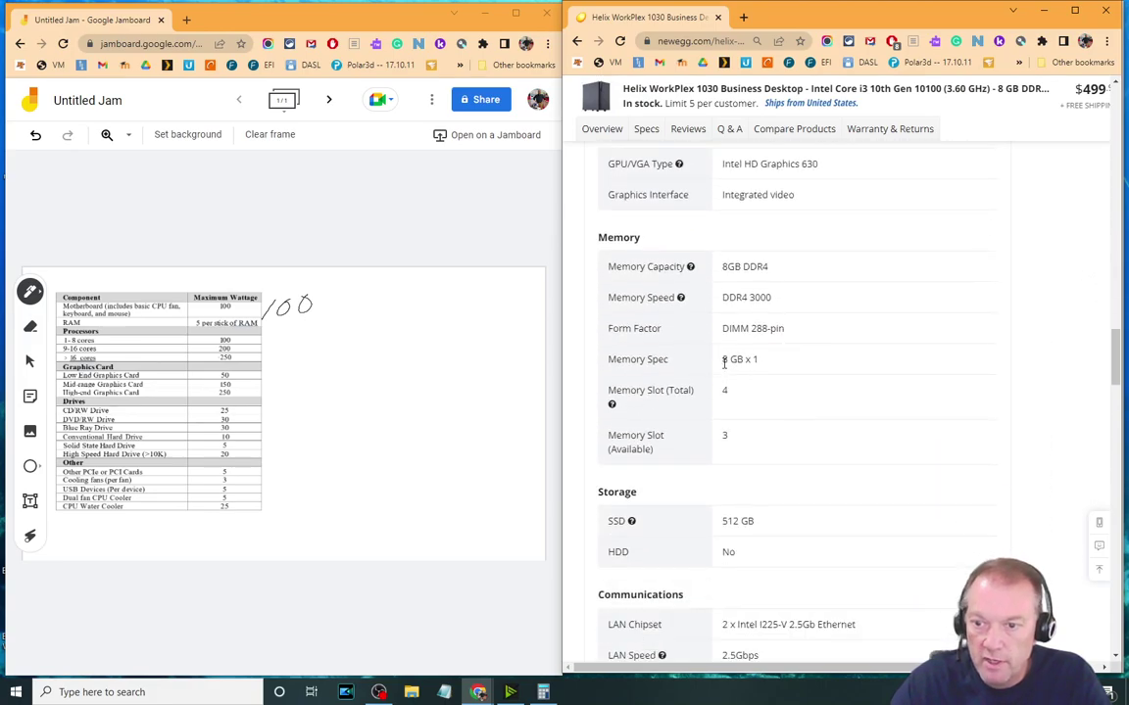
left_click_drag(722, 359, 764, 361)
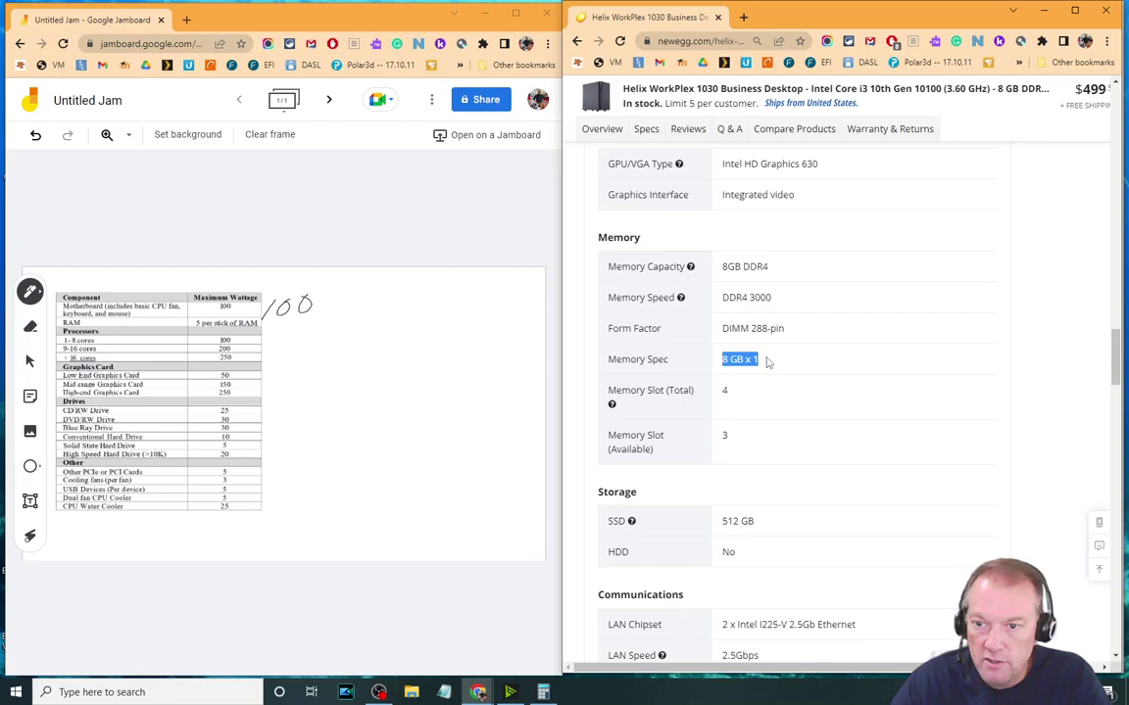
left_click(767, 366)
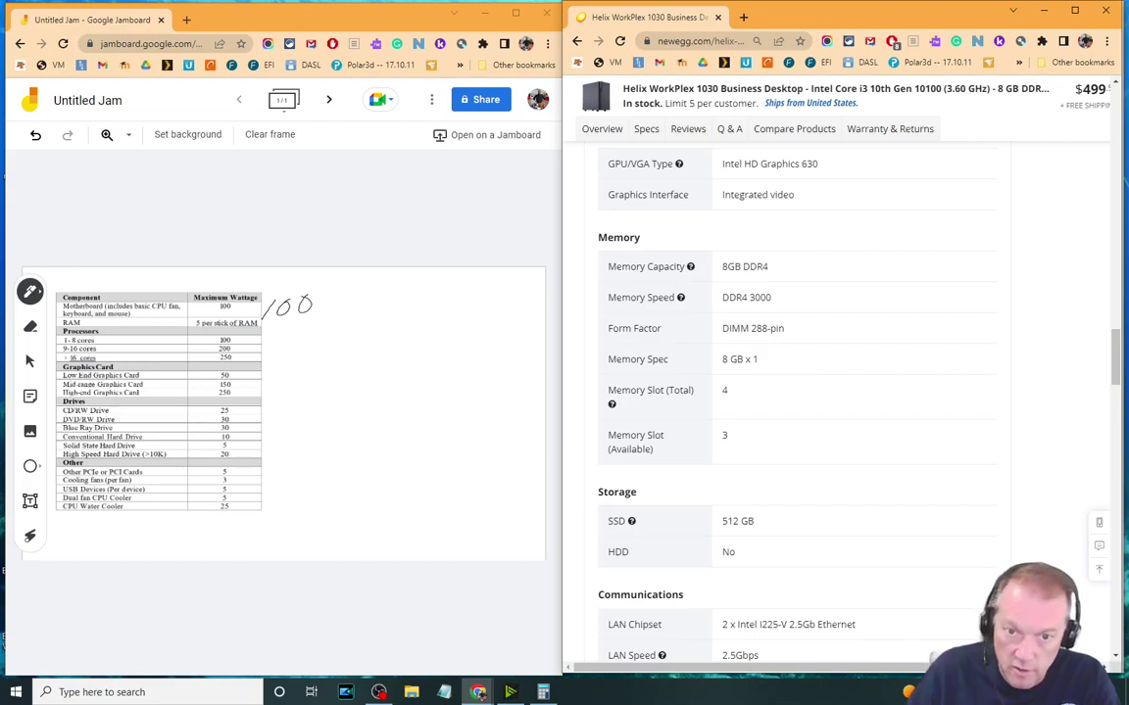
left_click(291, 310)
left_click_drag(280, 311, 271, 331)
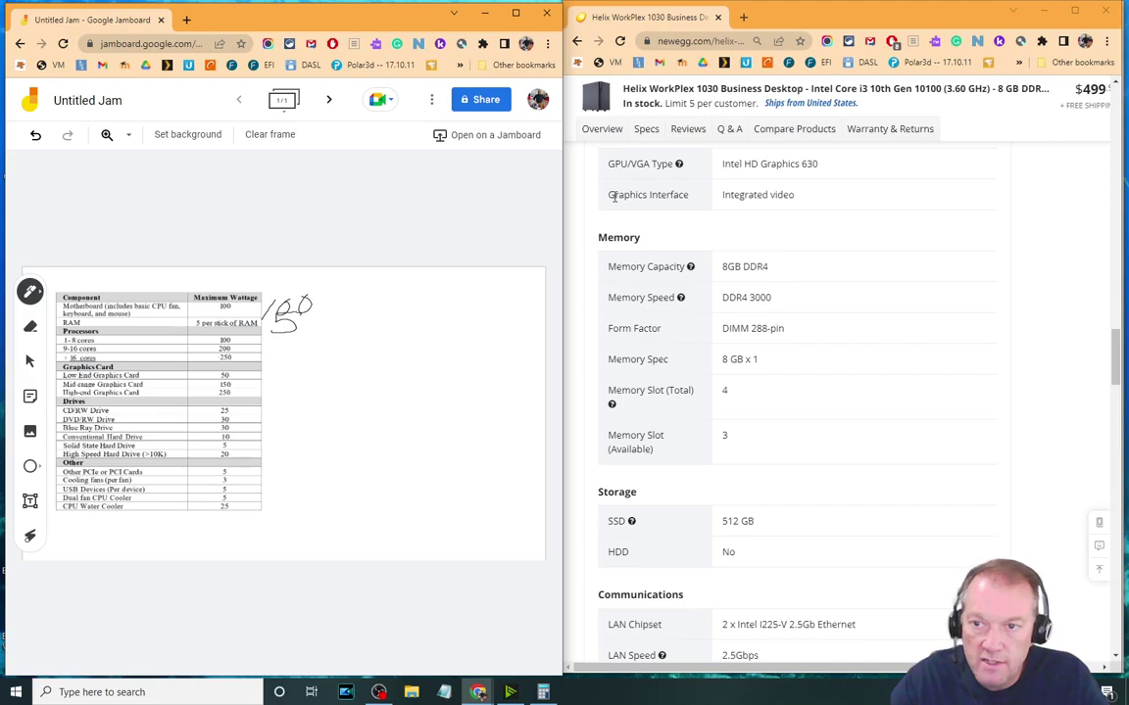
Step: Highlight the integrated video spec and draw an X across the Graphics Card rows
left_click_drag(609, 194, 810, 192)
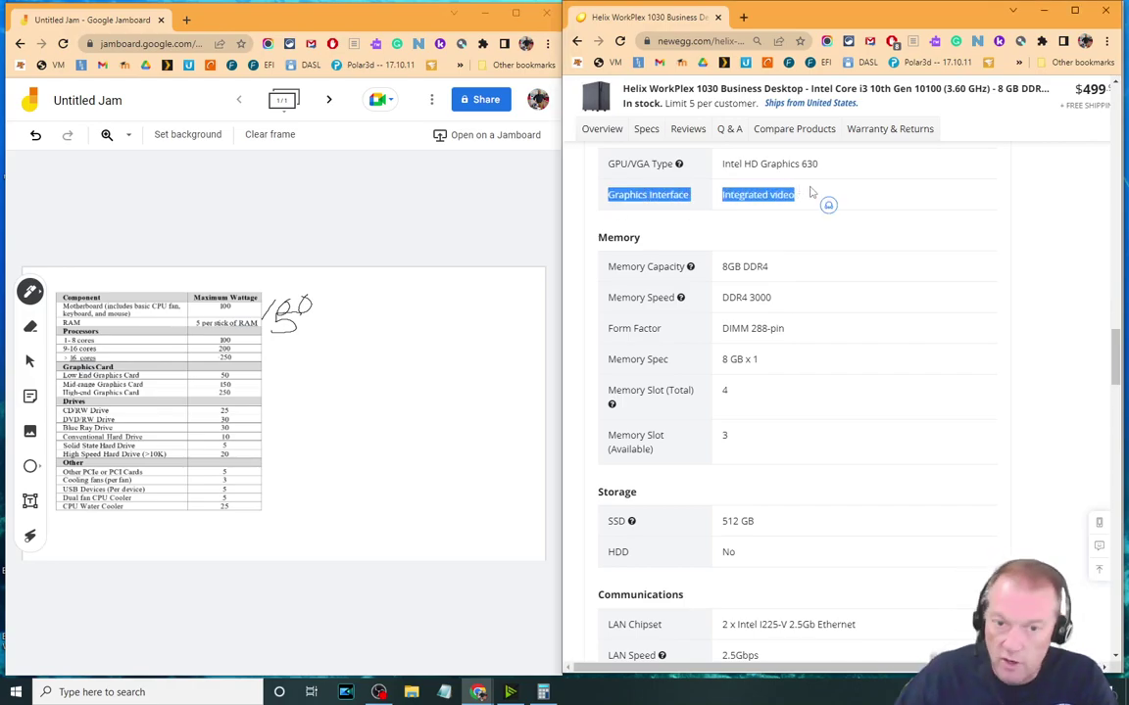
left_click_drag(203, 391, 235, 372)
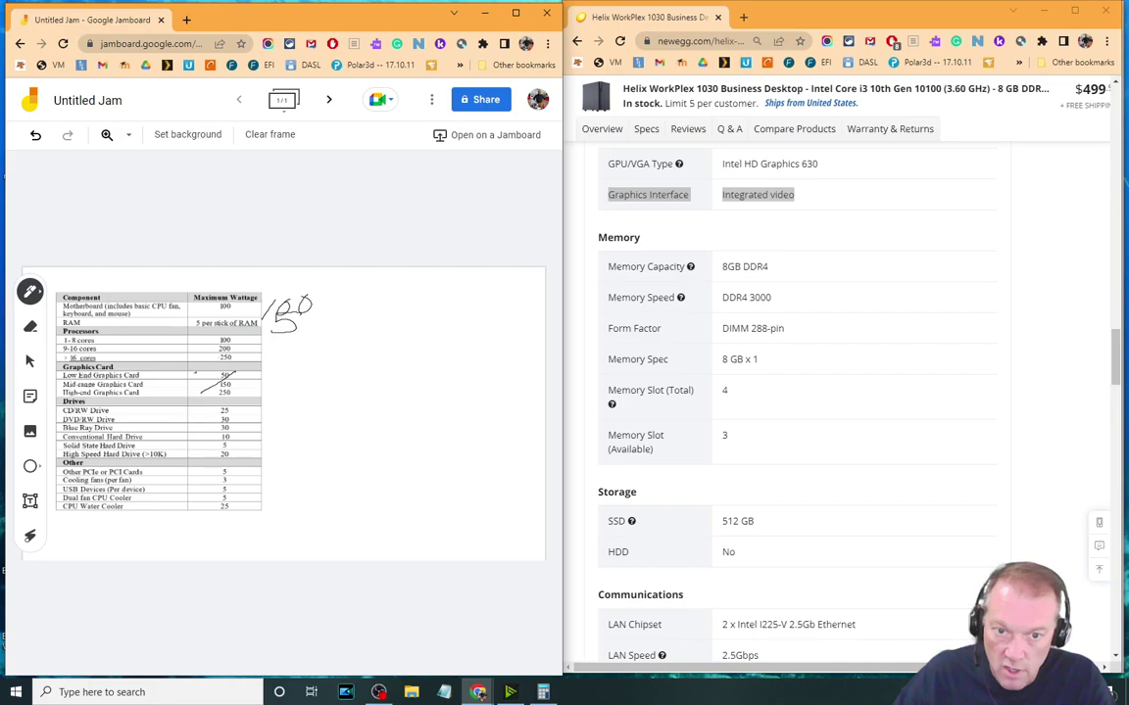
left_click_drag(195, 374, 236, 411)
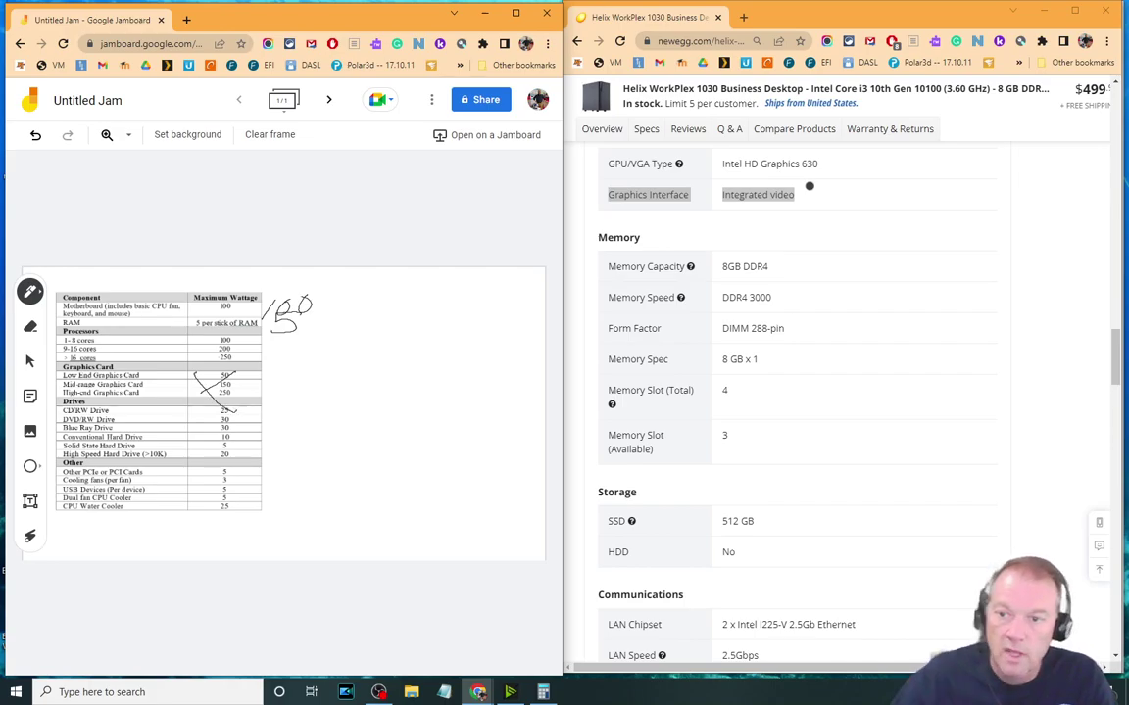
Step: Highlight the 512 GB SSD capacity in Newegg's specs and scroll through the list
scroll(754, 396, "down", 2)
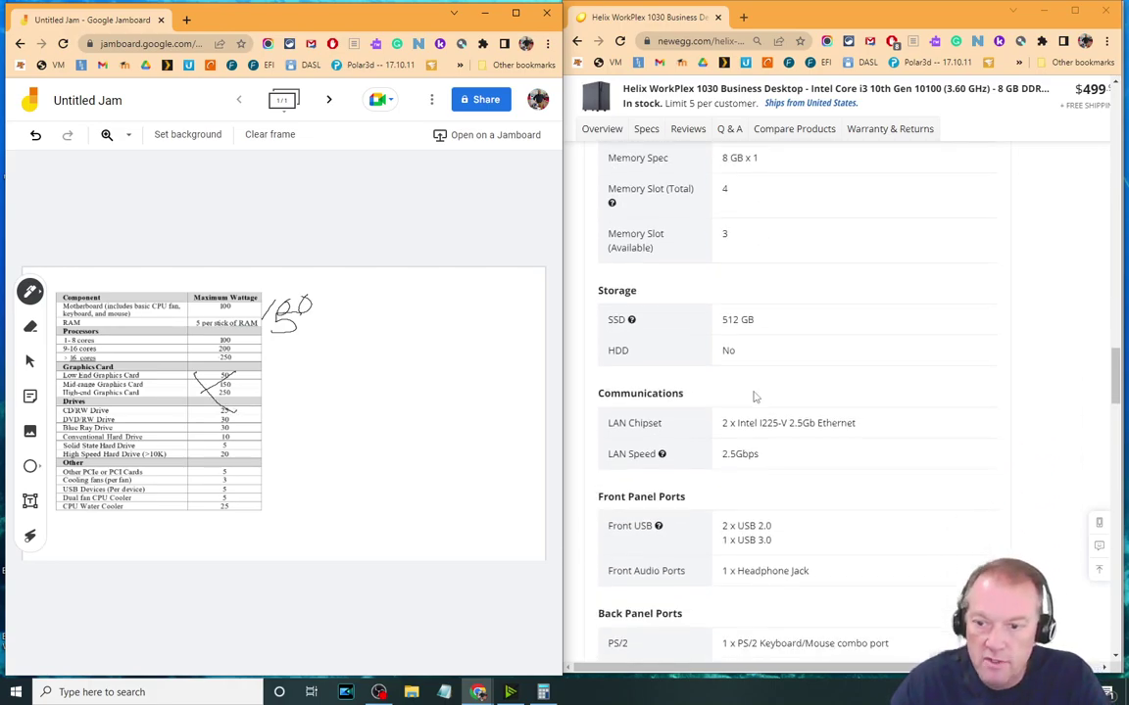
left_click_drag(721, 319, 773, 332)
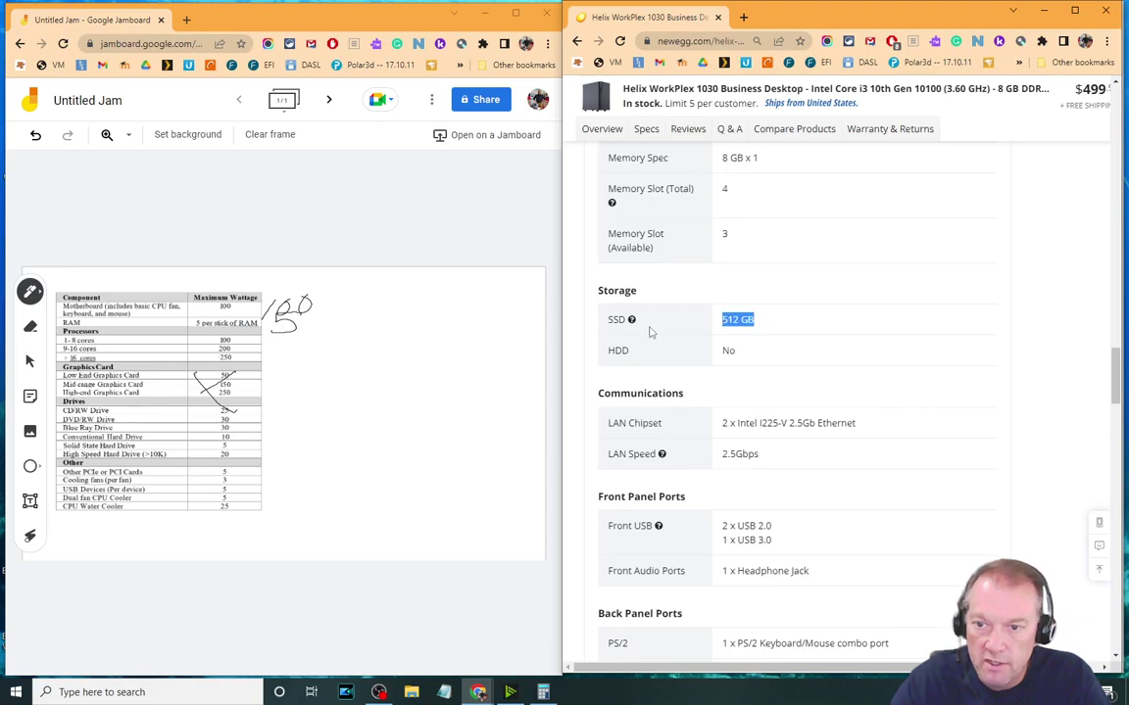
scroll(742, 399, "down", 1)
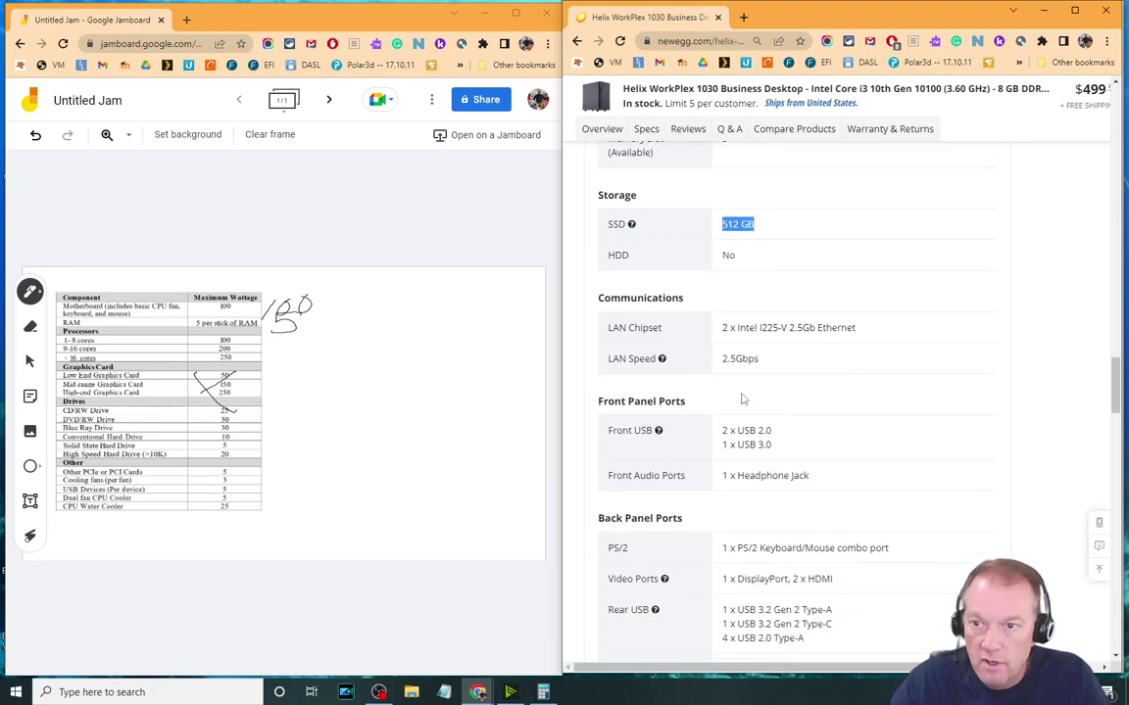
scroll(741, 399, "down", 2)
scroll(784, 431, "down", 1)
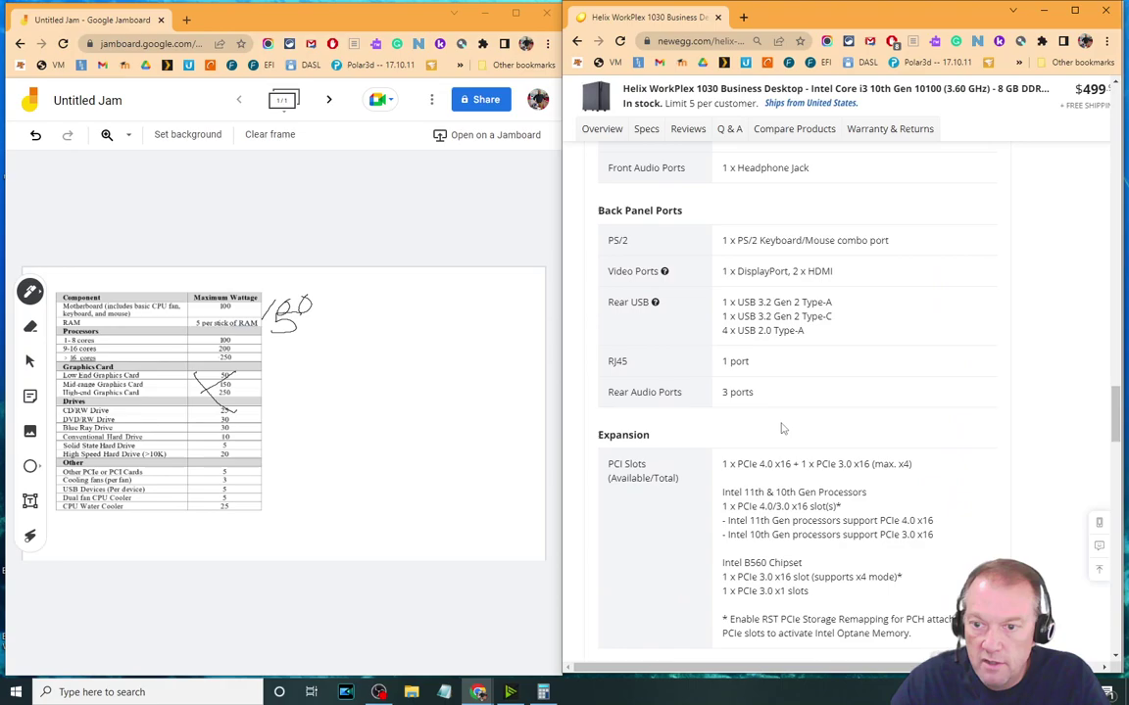
scroll(782, 428, "up", 5)
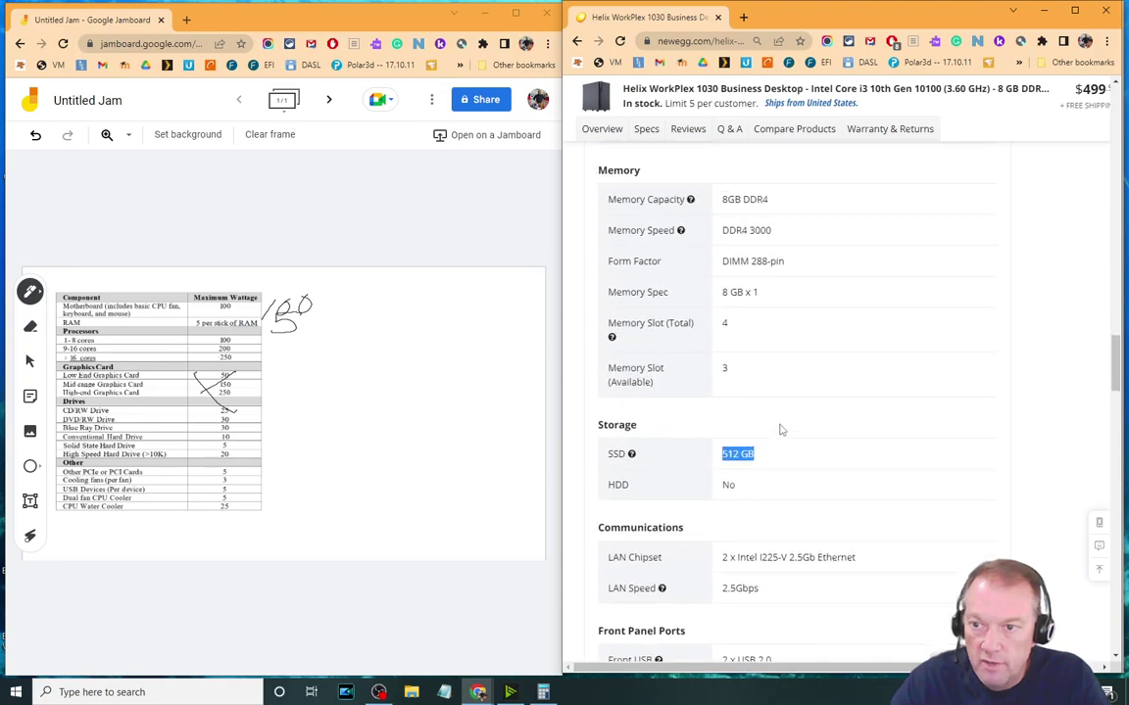
scroll(782, 428, "up", 10)
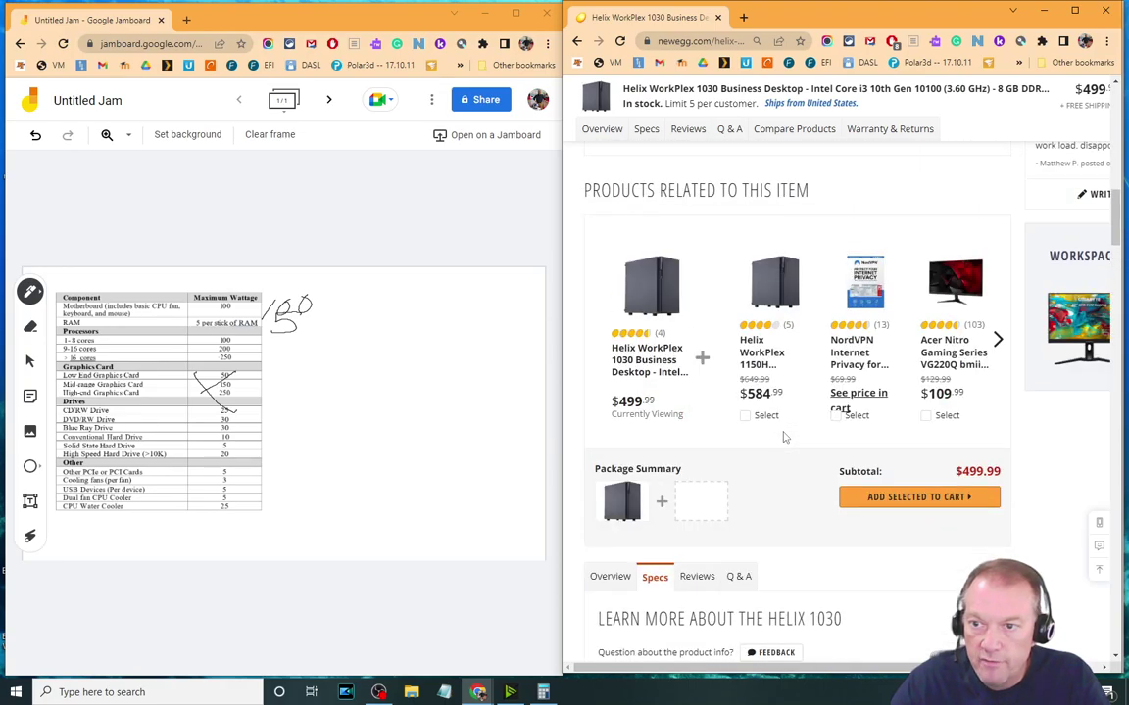
Step: Open the Helix WorkPlex 1030 photo gallery and step forward to the rear-view photo
scroll(782, 434, "up", 10)
left_click(703, 237)
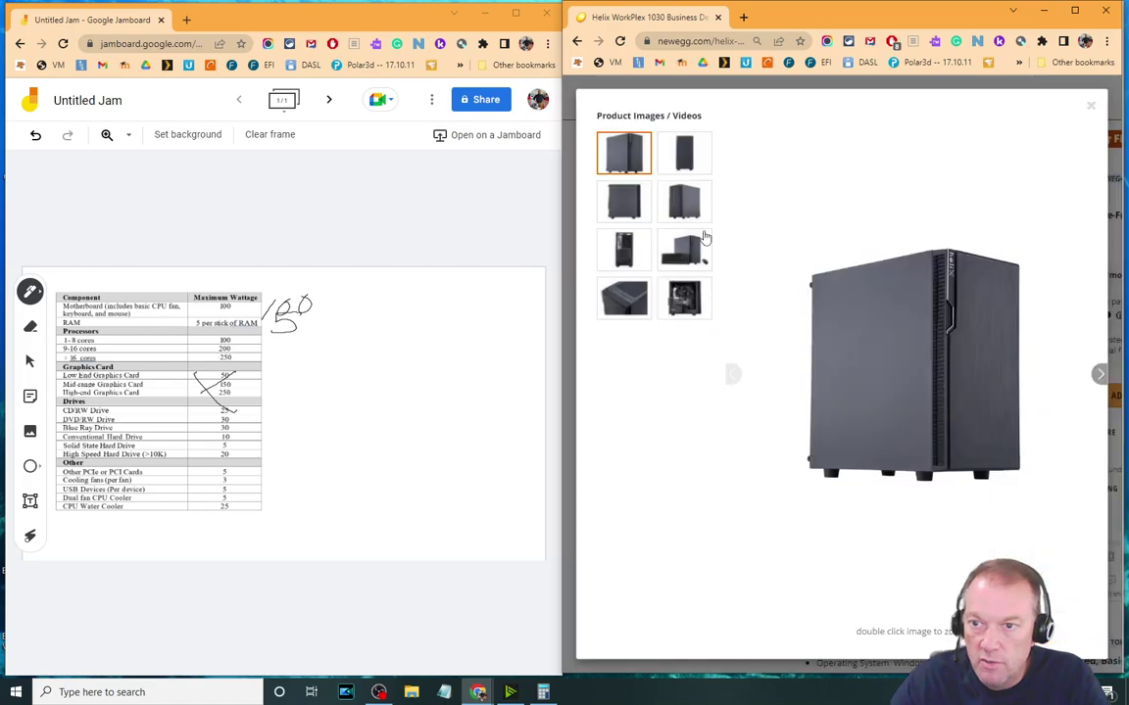
left_click(1101, 375)
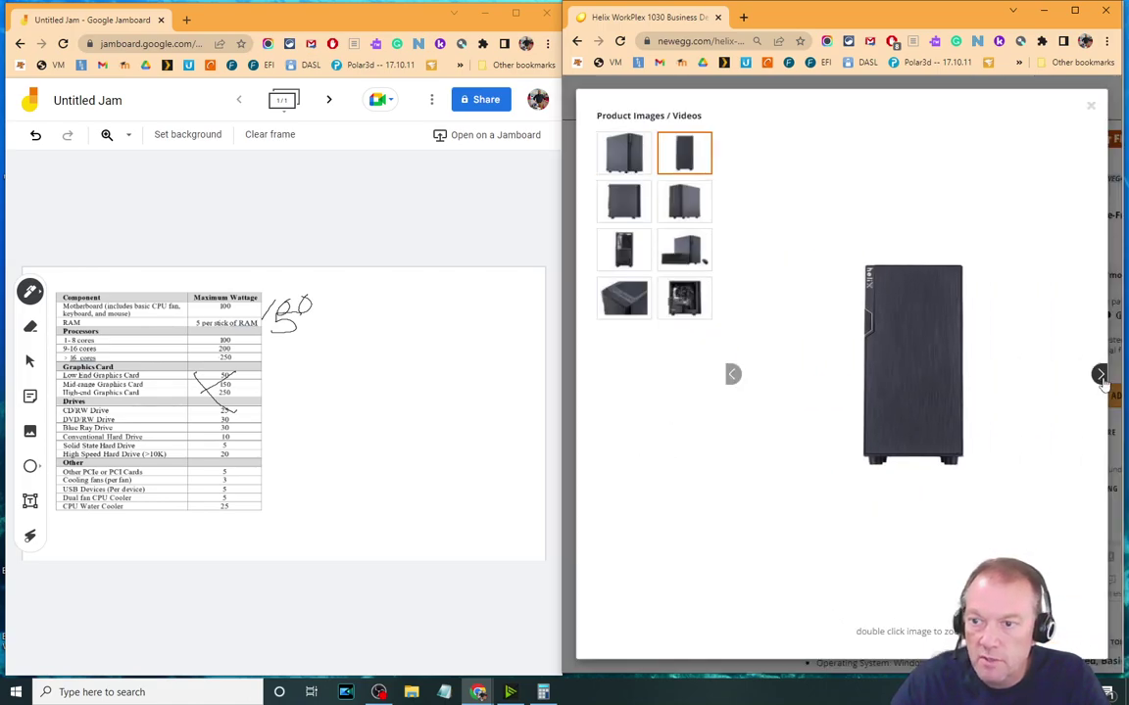
left_click(1101, 375)
left_click(1101, 375)
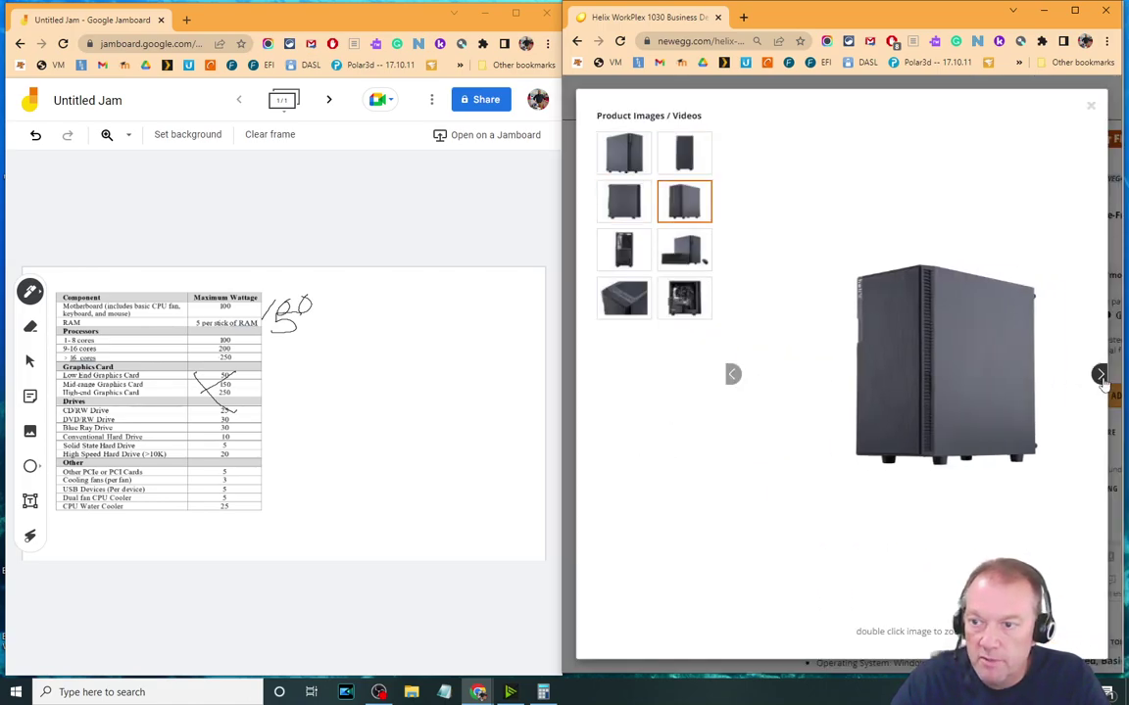
left_click(1100, 375)
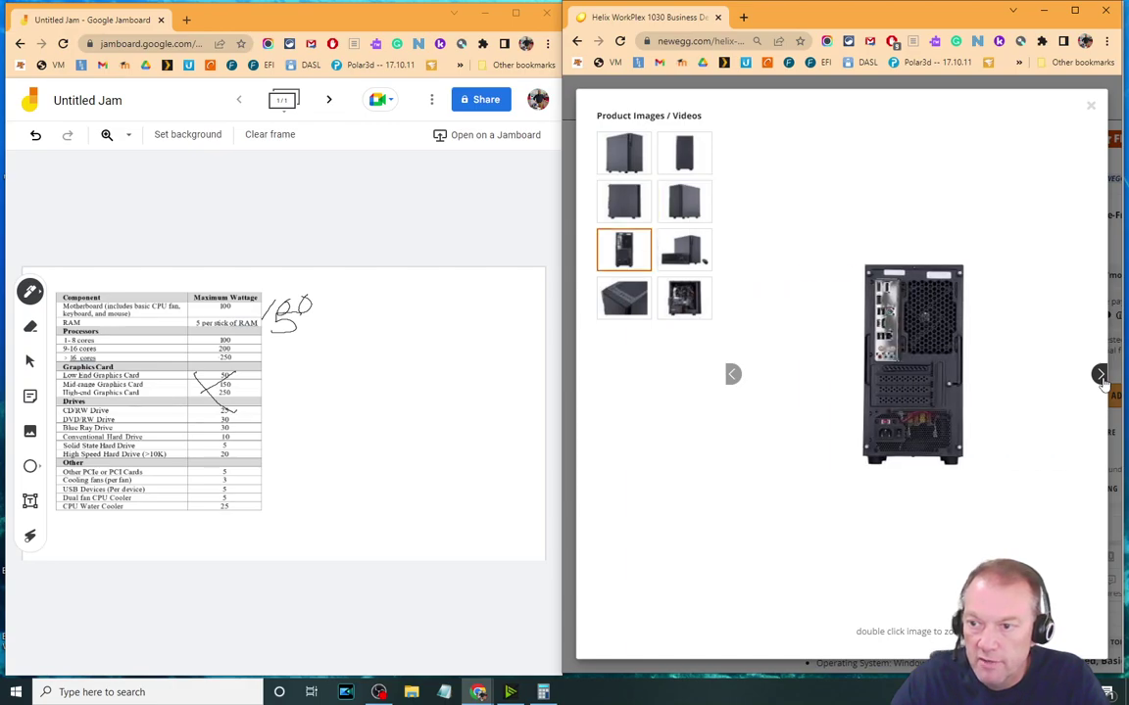
Step: Zoom in on the rear-view photo's fan grille, then back out
double_click(922, 324)
left_click_drag(917, 262, 854, 473)
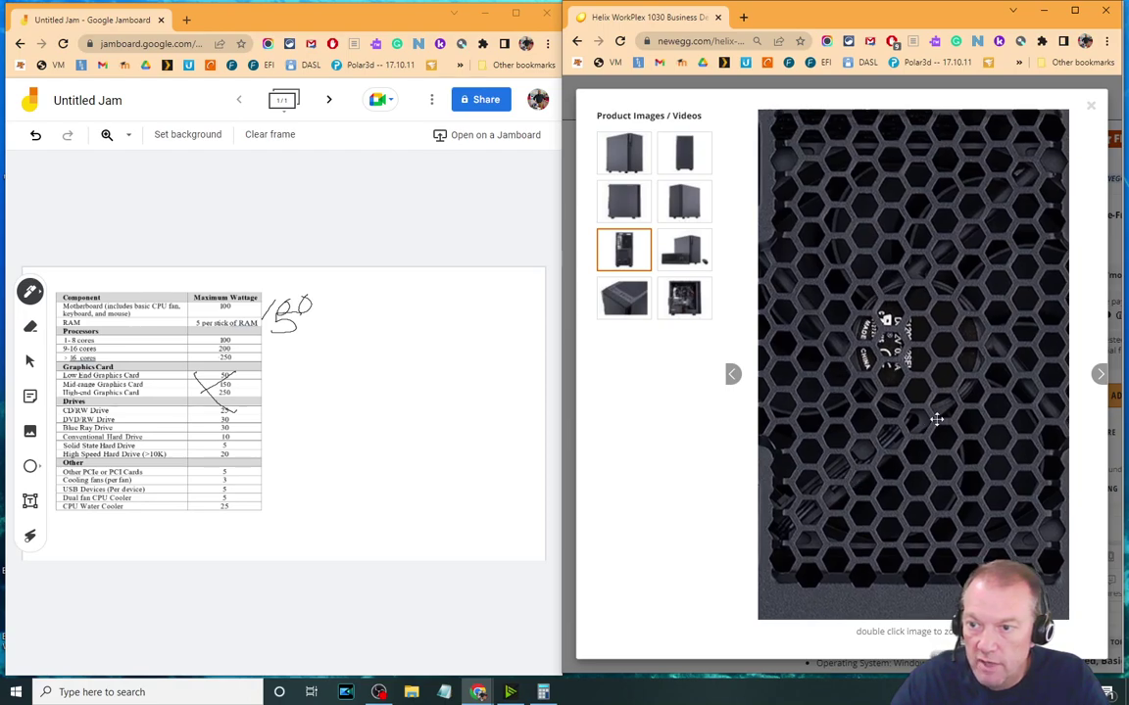
double_click(978, 386)
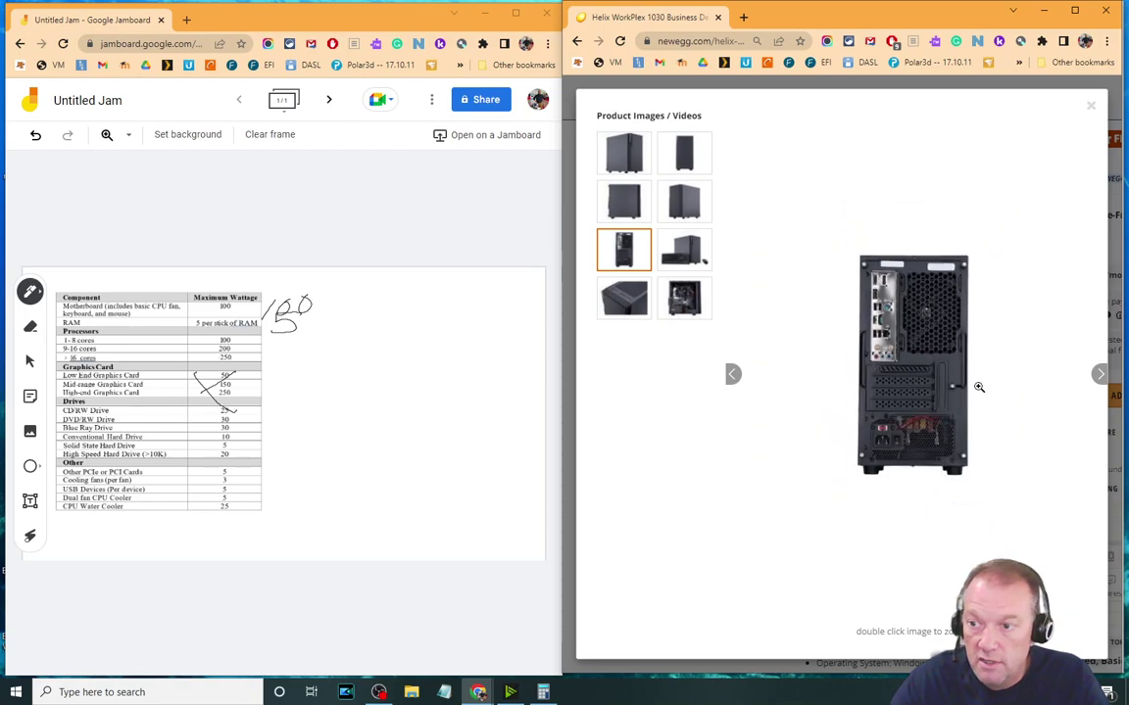
Step: Advance to the open-side interior photo, zoom in, and maximize the browser window
left_click(1099, 375)
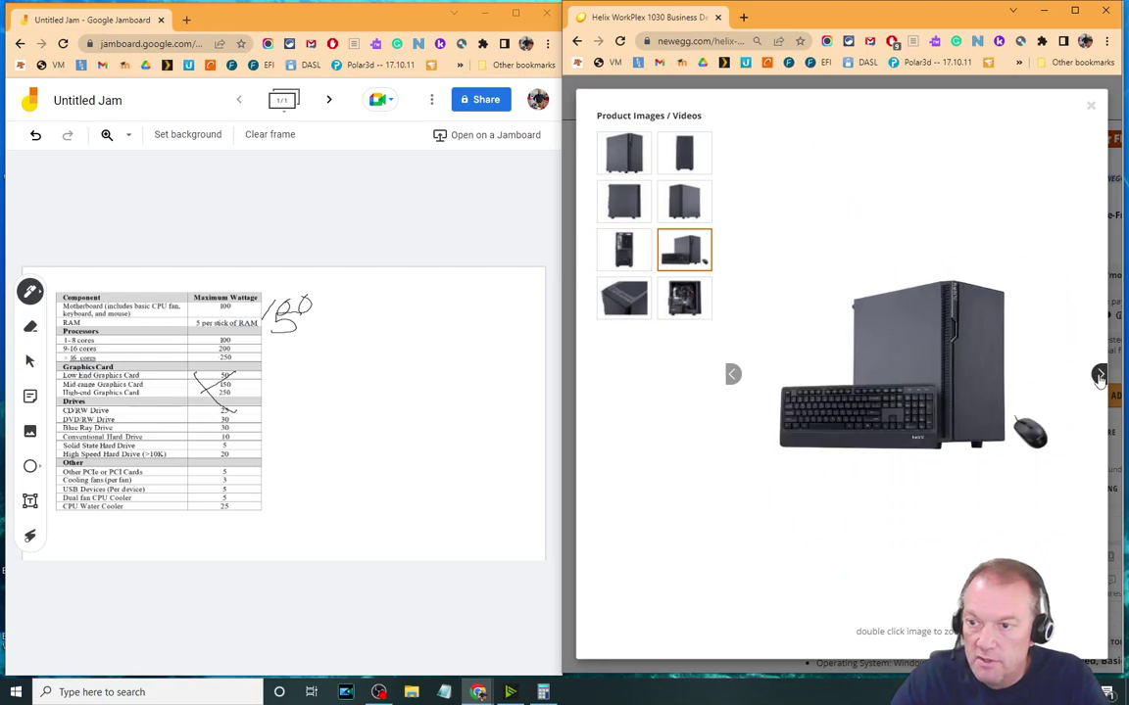
left_click(1100, 375)
left_click(1099, 375)
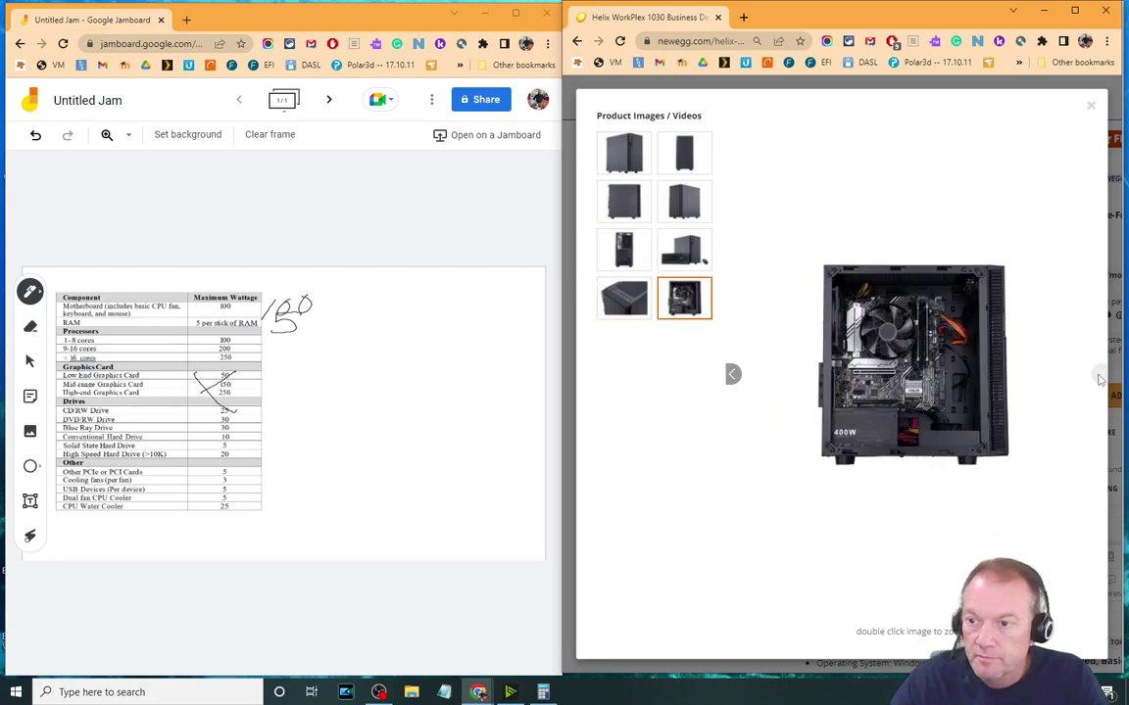
double_click(892, 338)
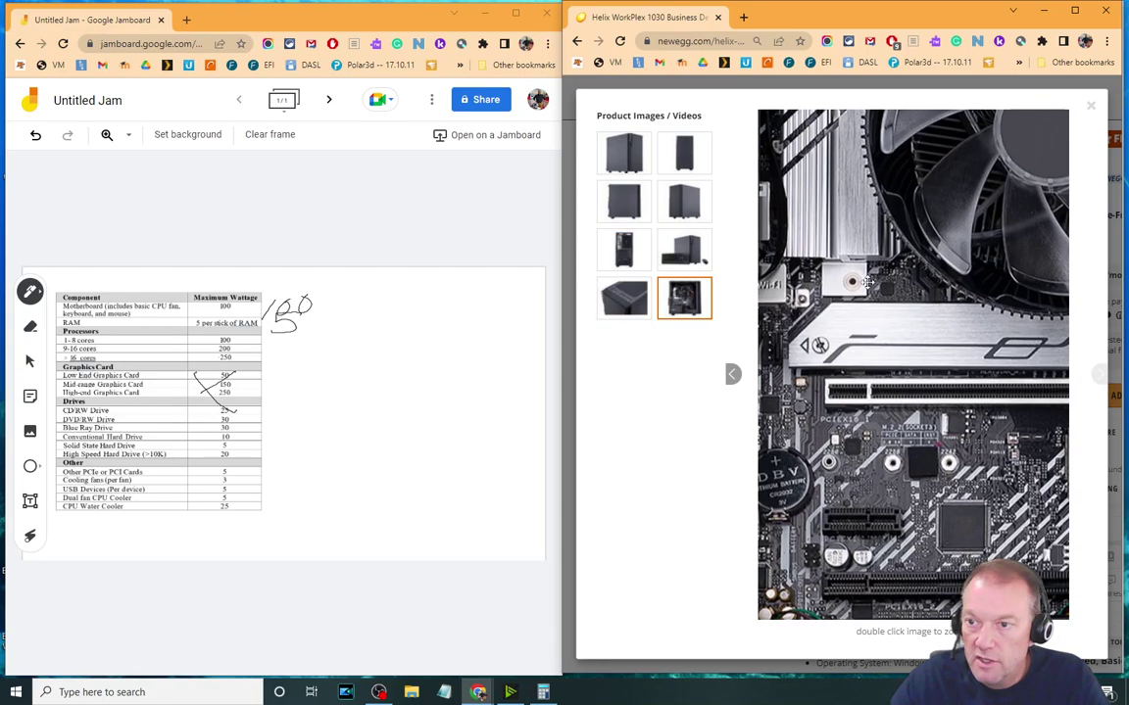
left_click(1074, 10)
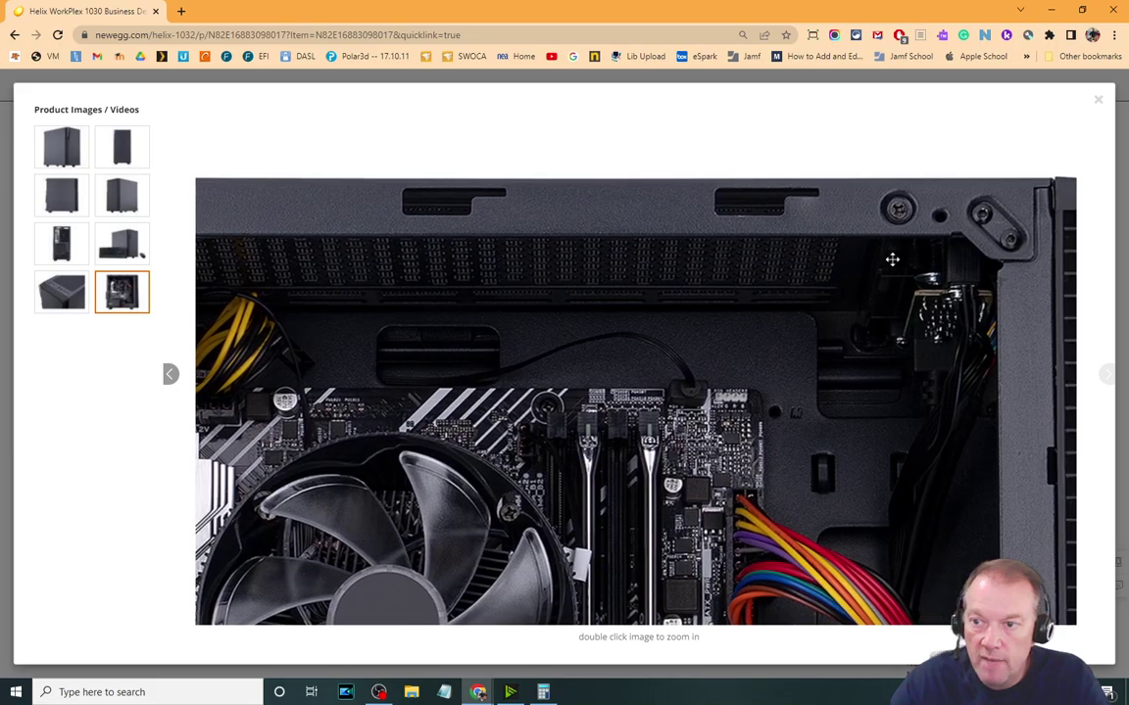
Step: Zoom in and out on the interior's CPU fan and motherboard chipset, then close the gallery
double_click(797, 373)
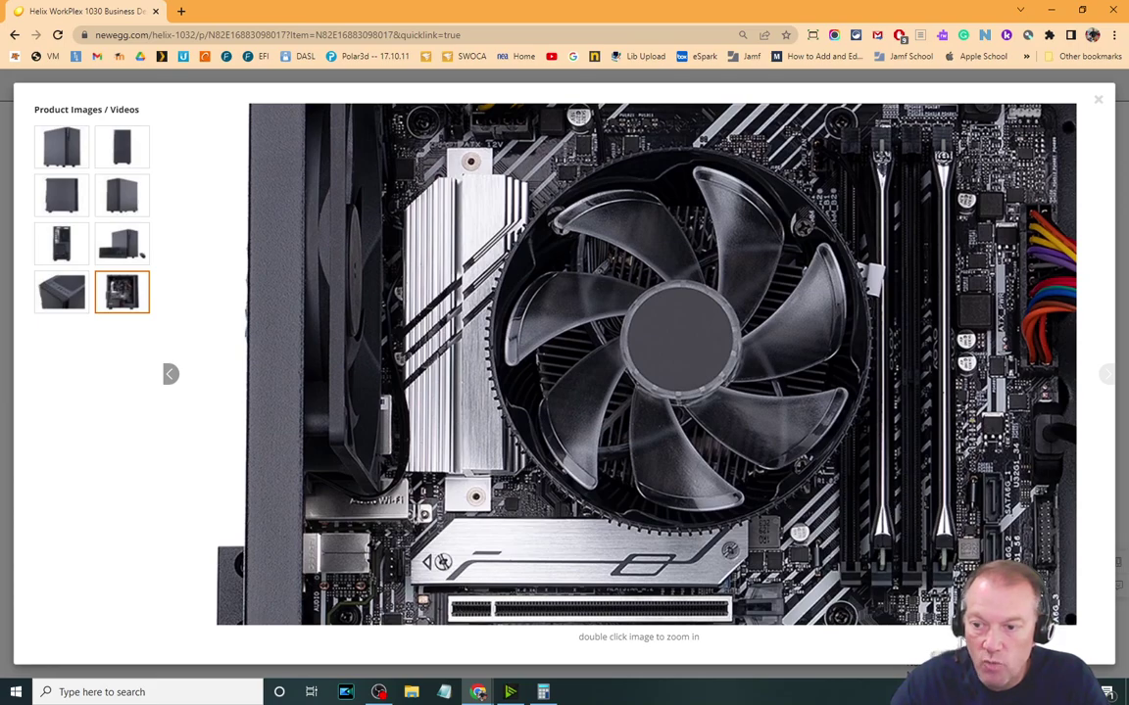
double_click(699, 524)
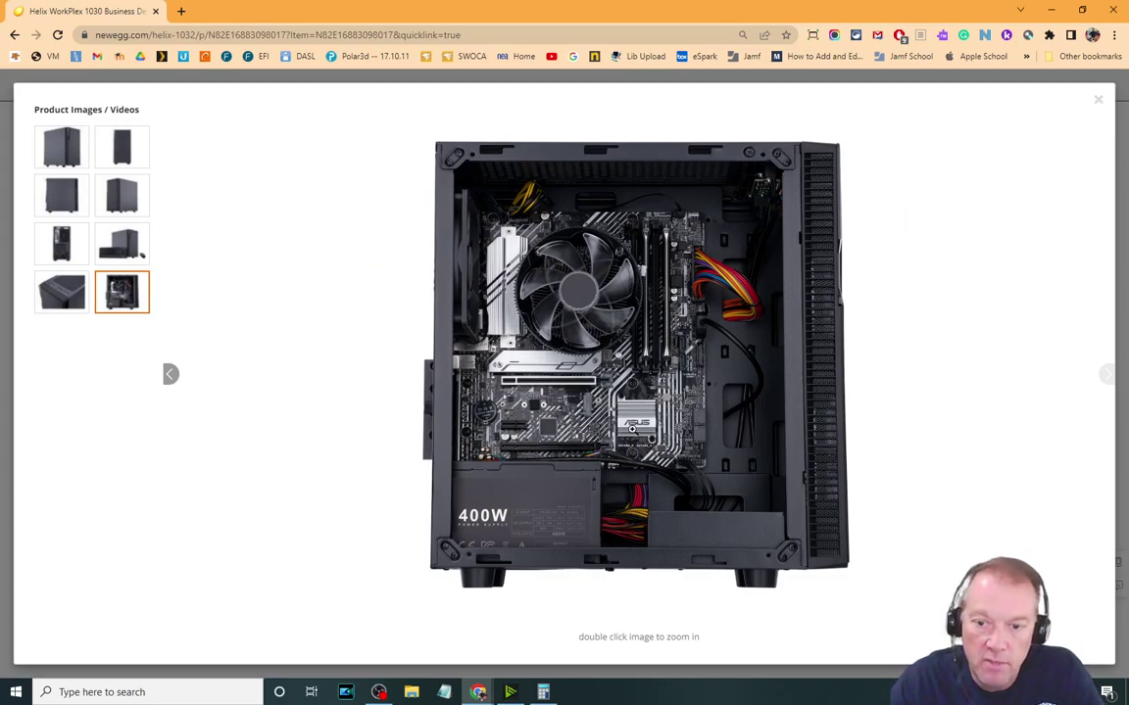
double_click(571, 388)
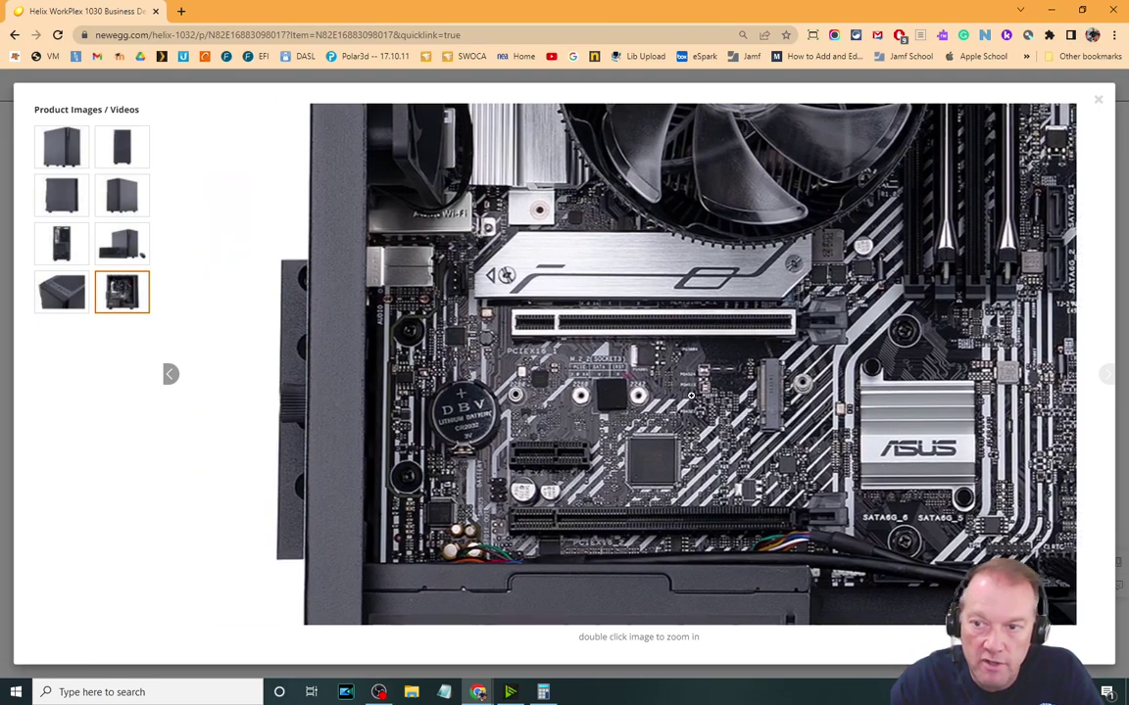
double_click(738, 325)
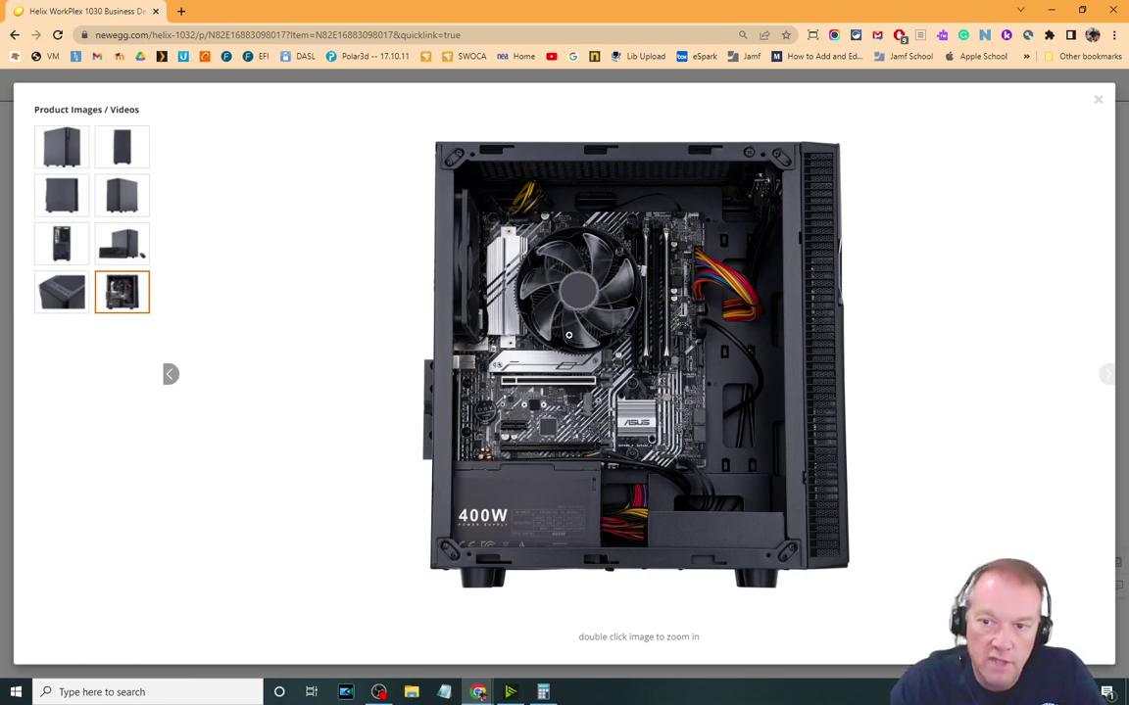
left_click(1096, 100)
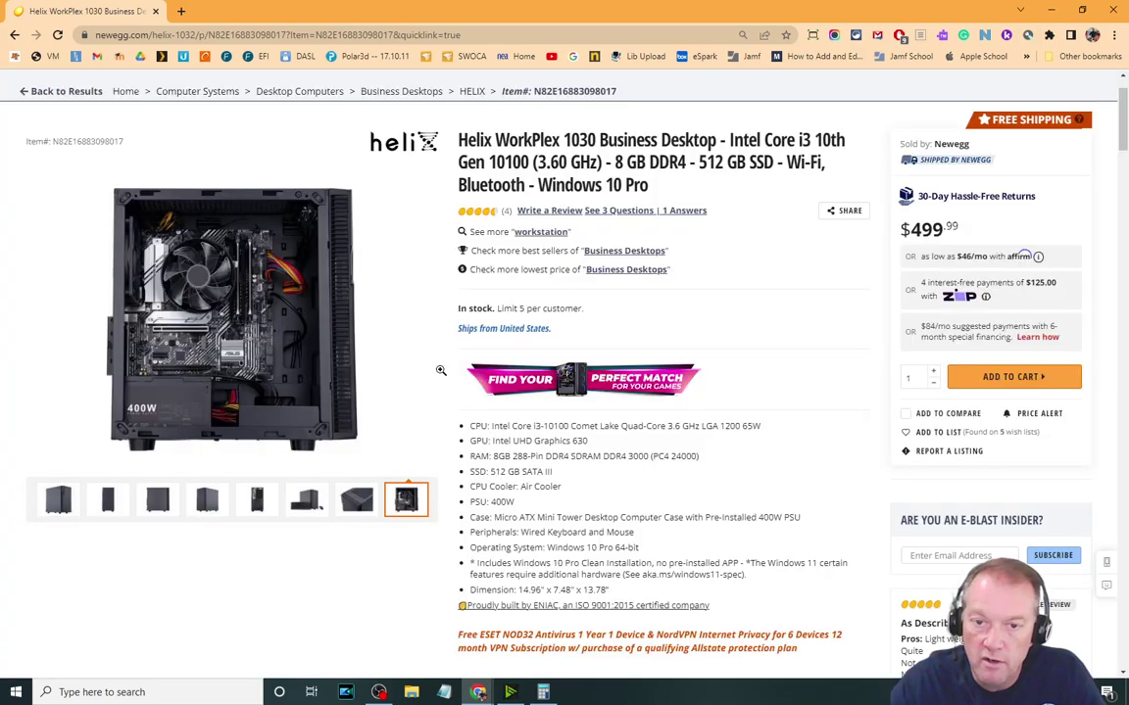
Step: Write 5 beside the Drives rows on the board and enter 1005+ in Calculator
left_click(1079, 11)
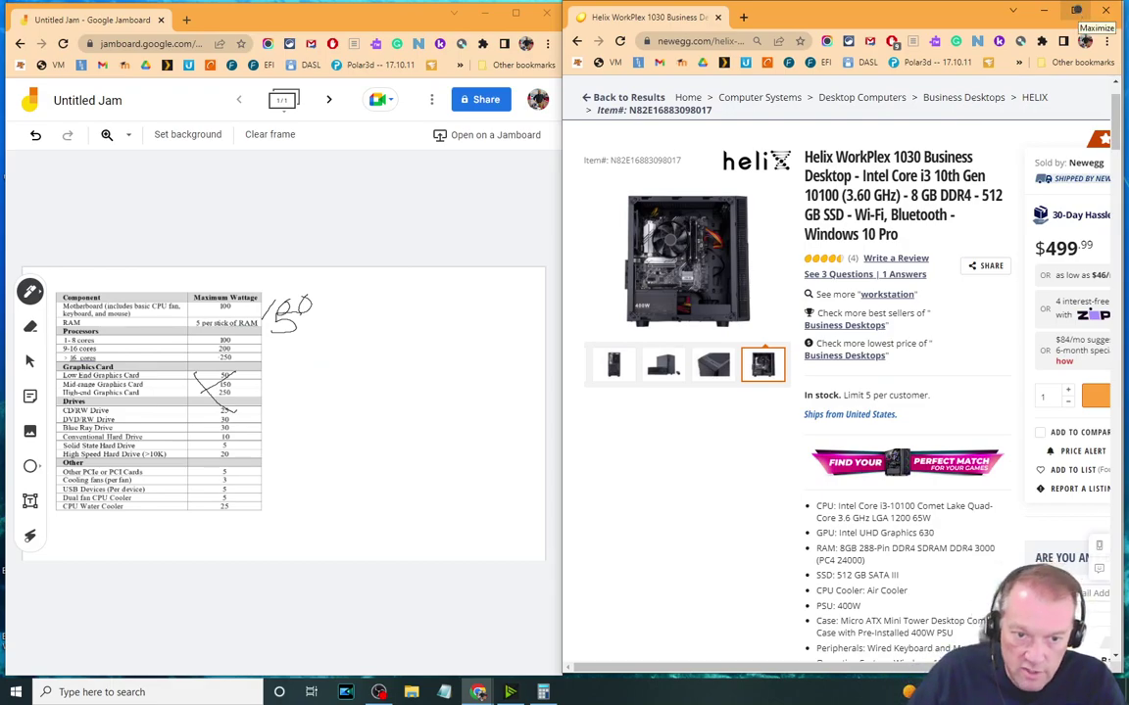
left_click(294, 426)
mouse_move(274, 429)
left_mouse_down()
mouse_move(278, 473)
mouse_move(291, 469)
mouse_move(279, 486)
mouse_move(328, 502)
left_mouse_up()
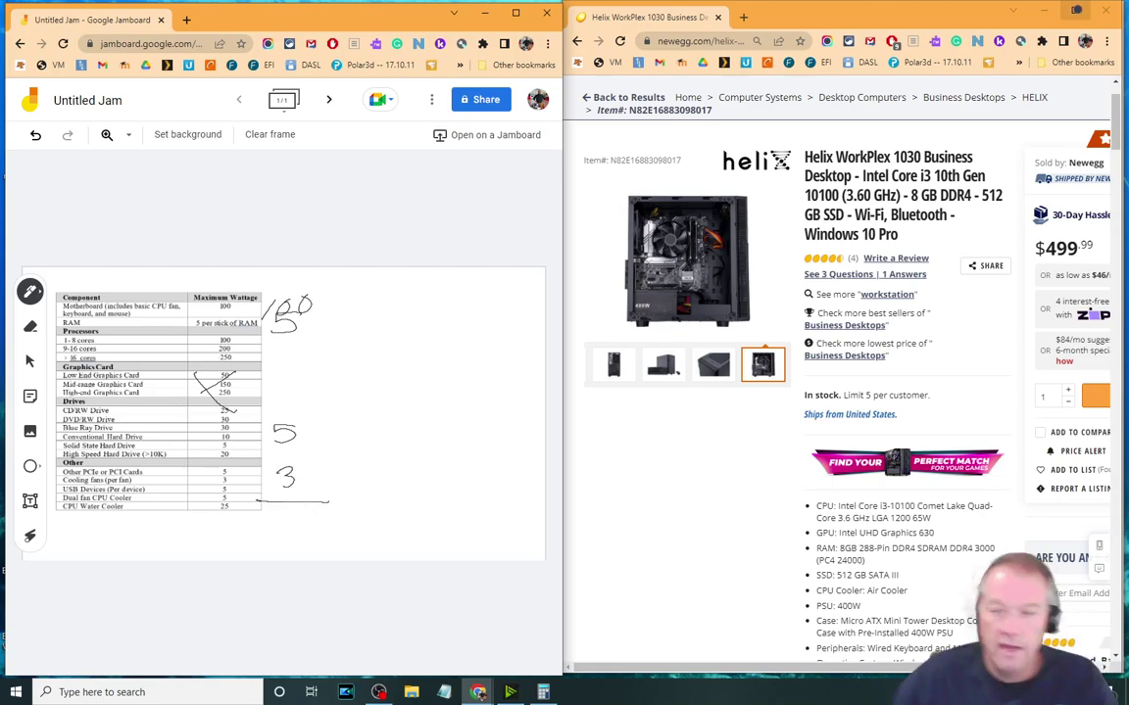
left_click(544, 692)
left_click(985, 267)
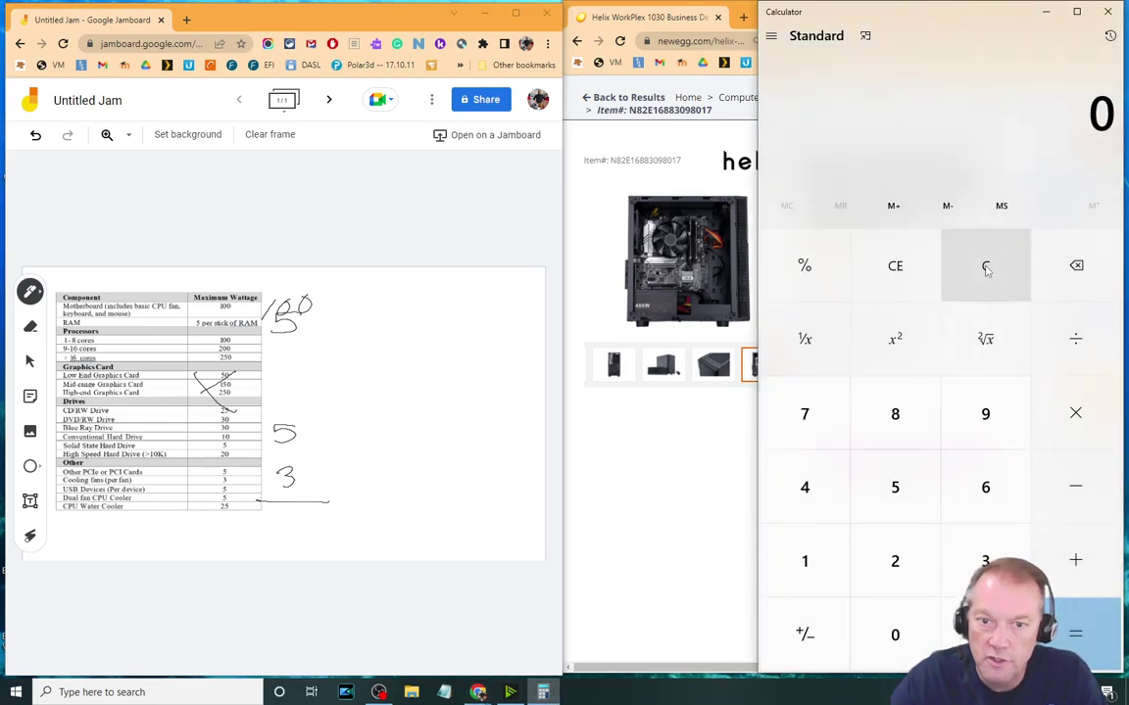
type("100")
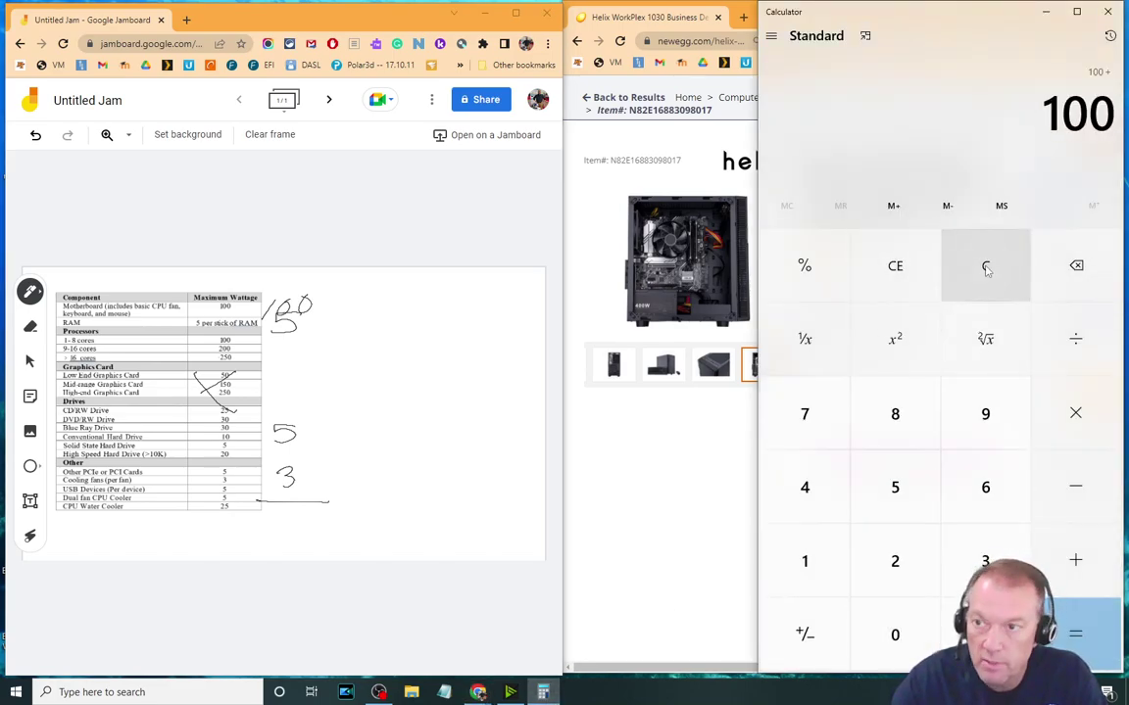
type("5+")
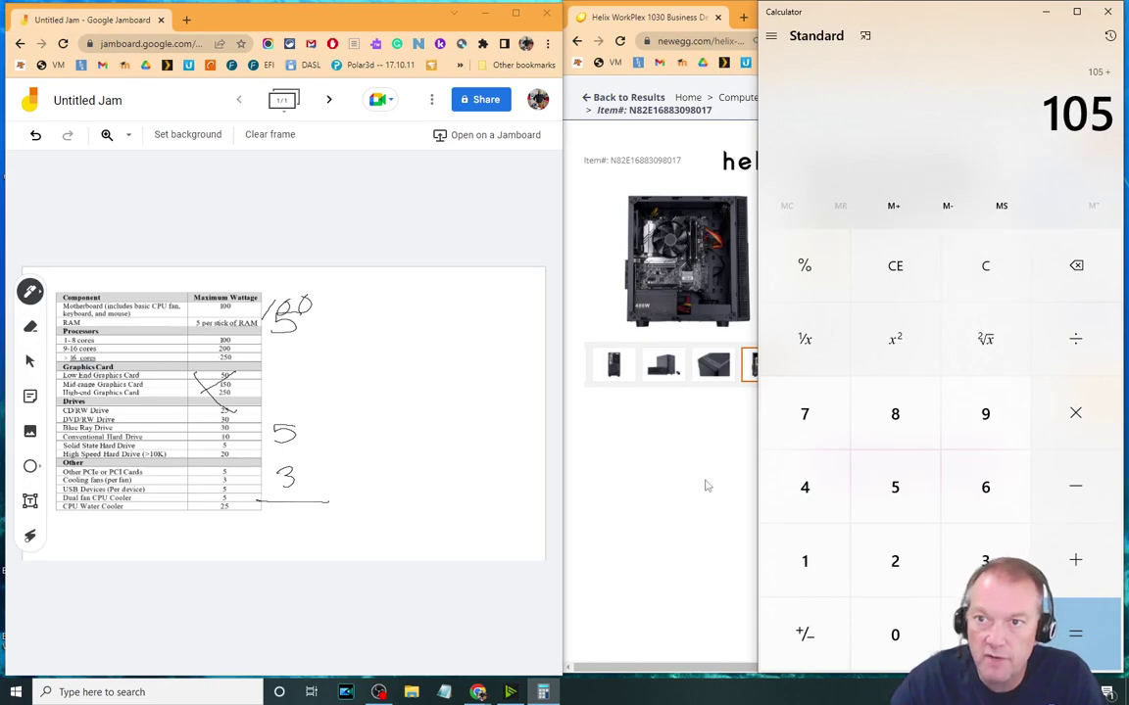
Step: Highlight the Quad-Core processor spec on Newegg and write 100 watts on the board
left_click(651, 541)
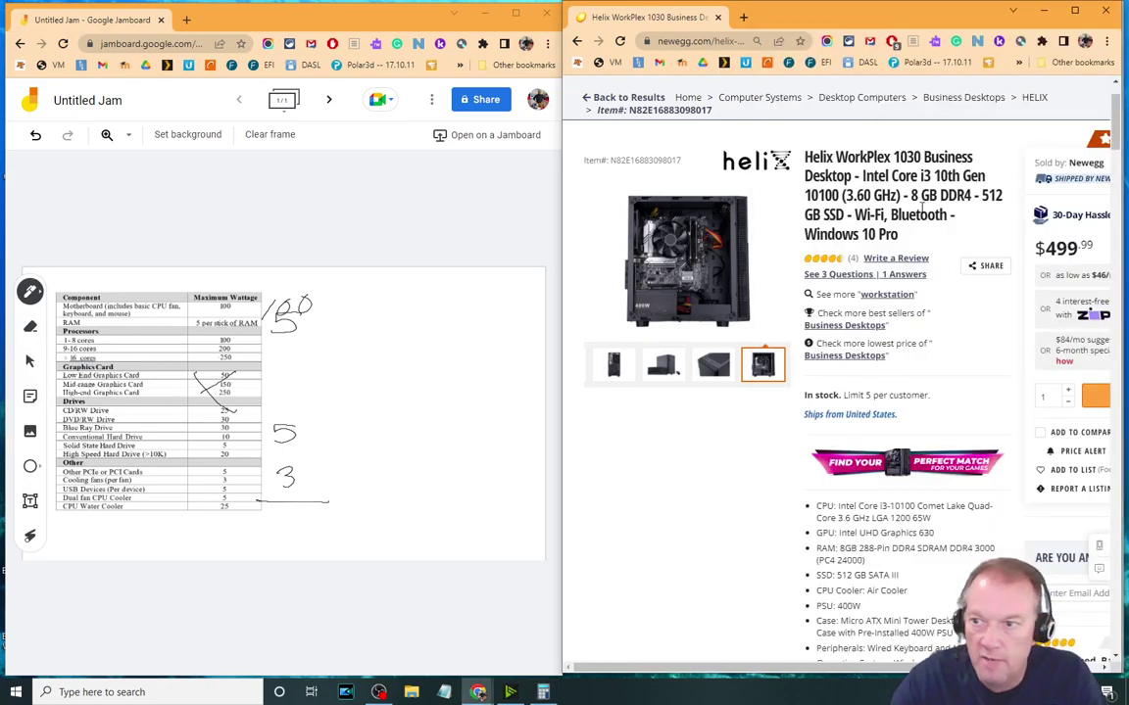
scroll(922, 208, "down", 15)
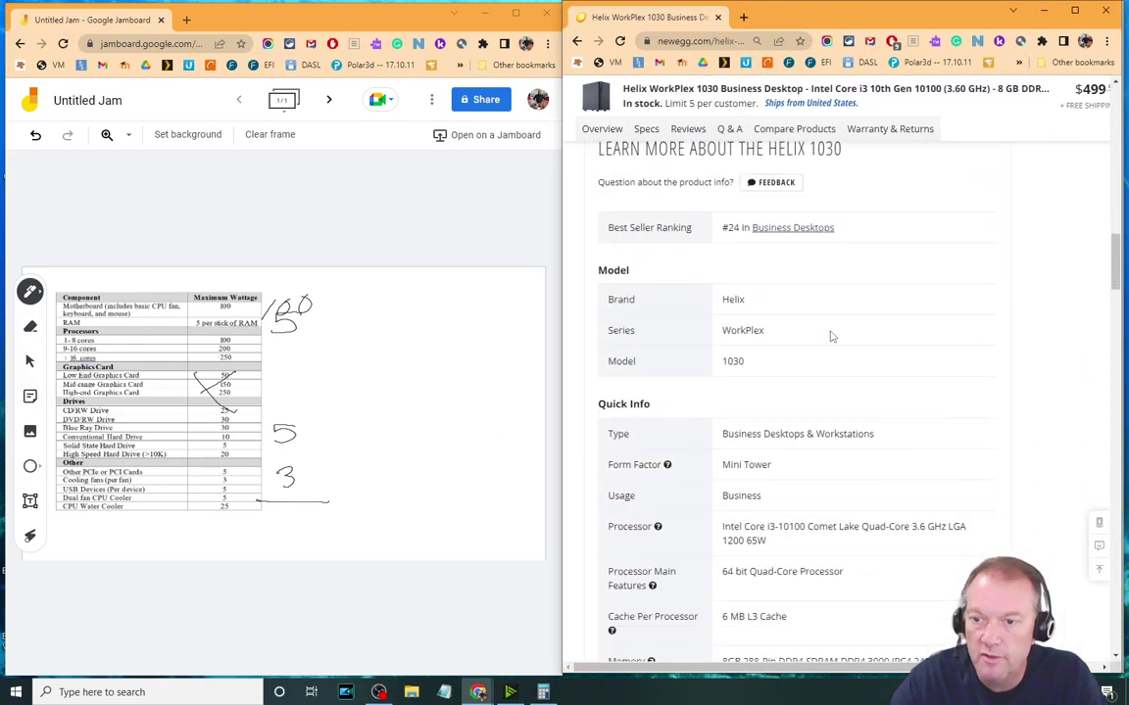
scroll(835, 333, "down", 2)
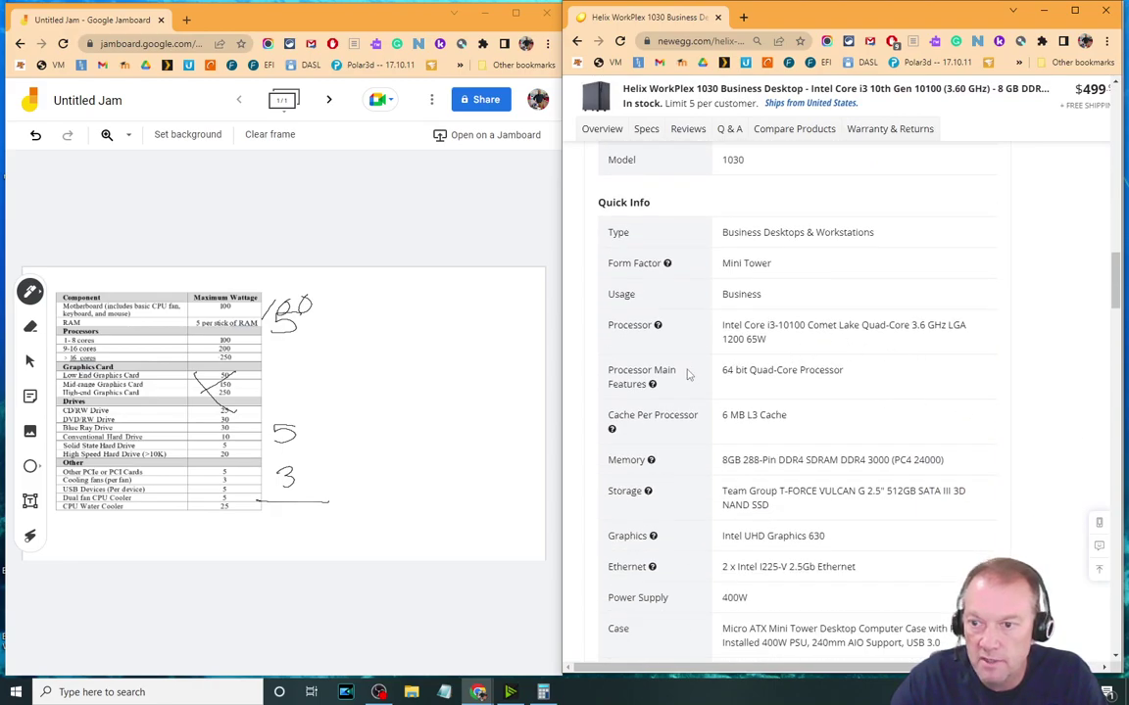
left_click_drag(748, 371, 816, 364)
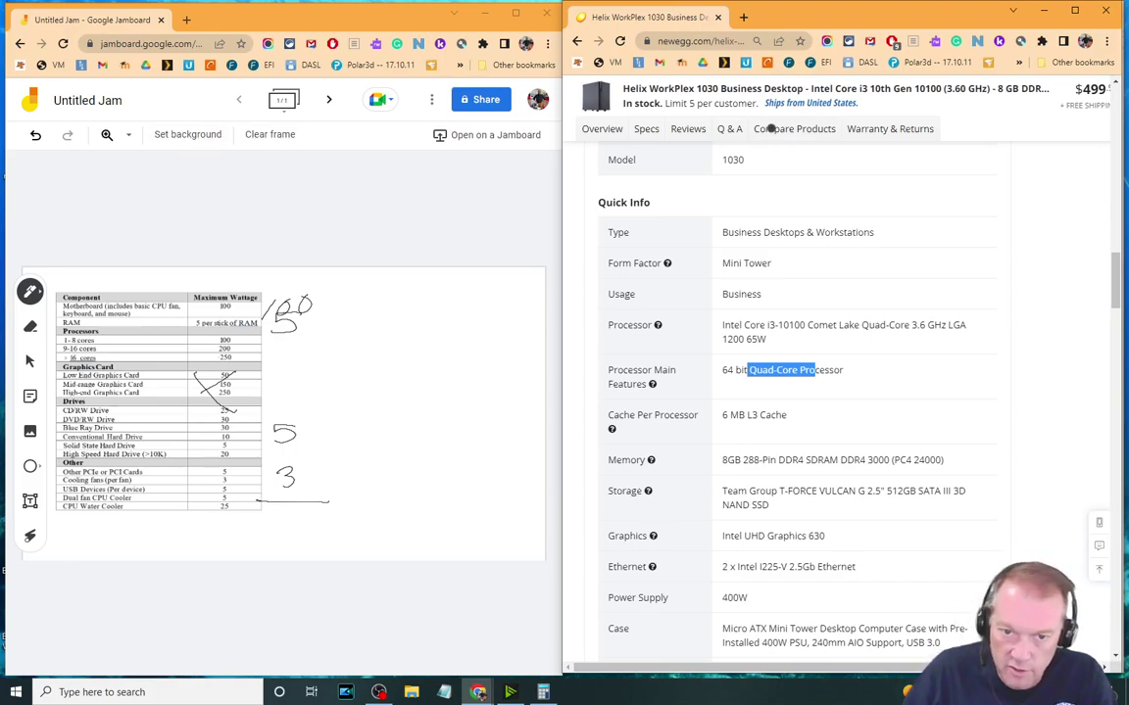
left_click_drag(270, 353, 289, 340)
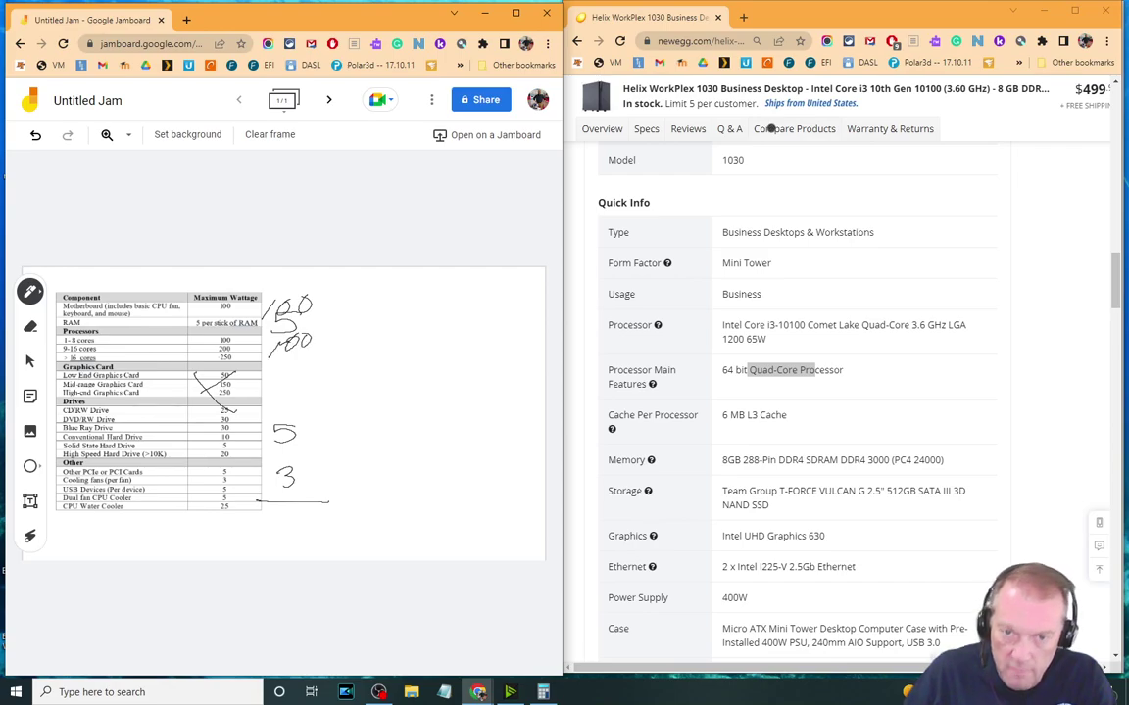
Step: Calculate 100+5+3 and handwrite the calculated total 213 beside the table
left_click(543, 692)
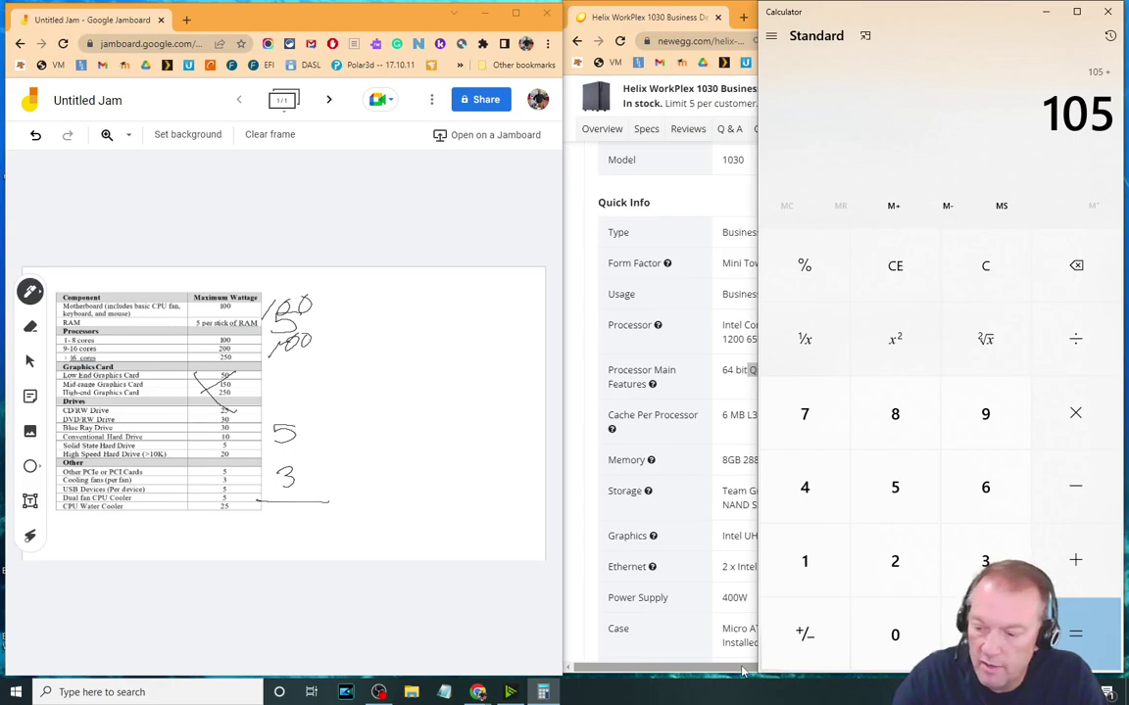
type("100+5+3=")
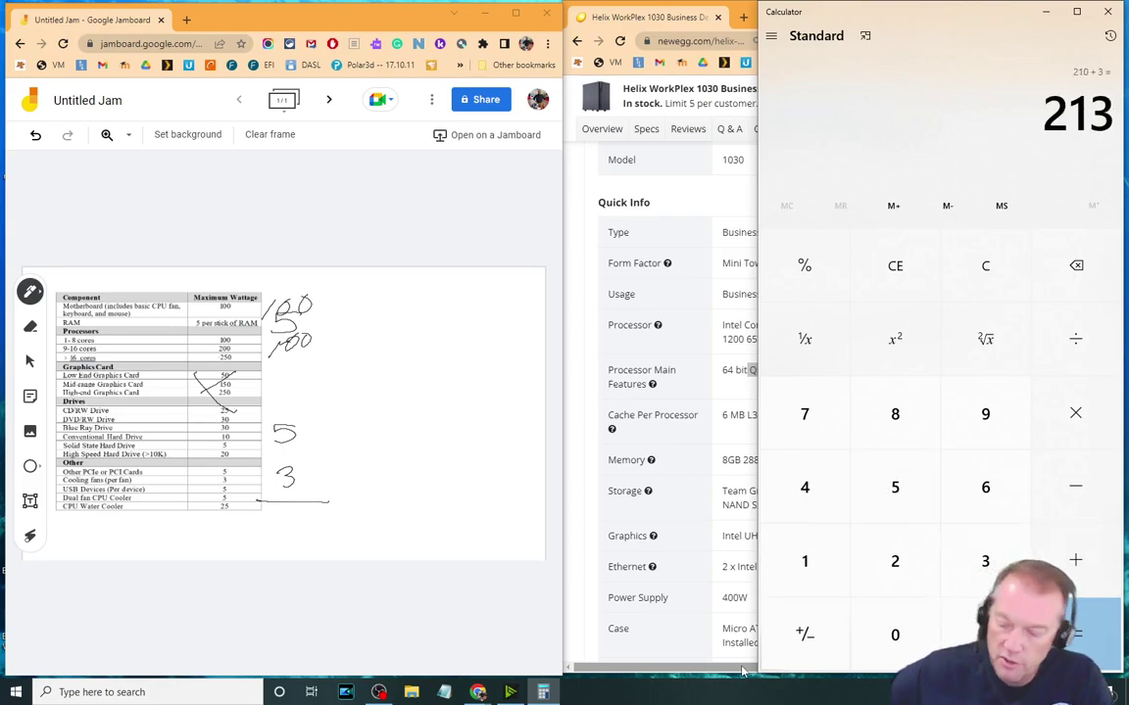
left_click(566, 226)
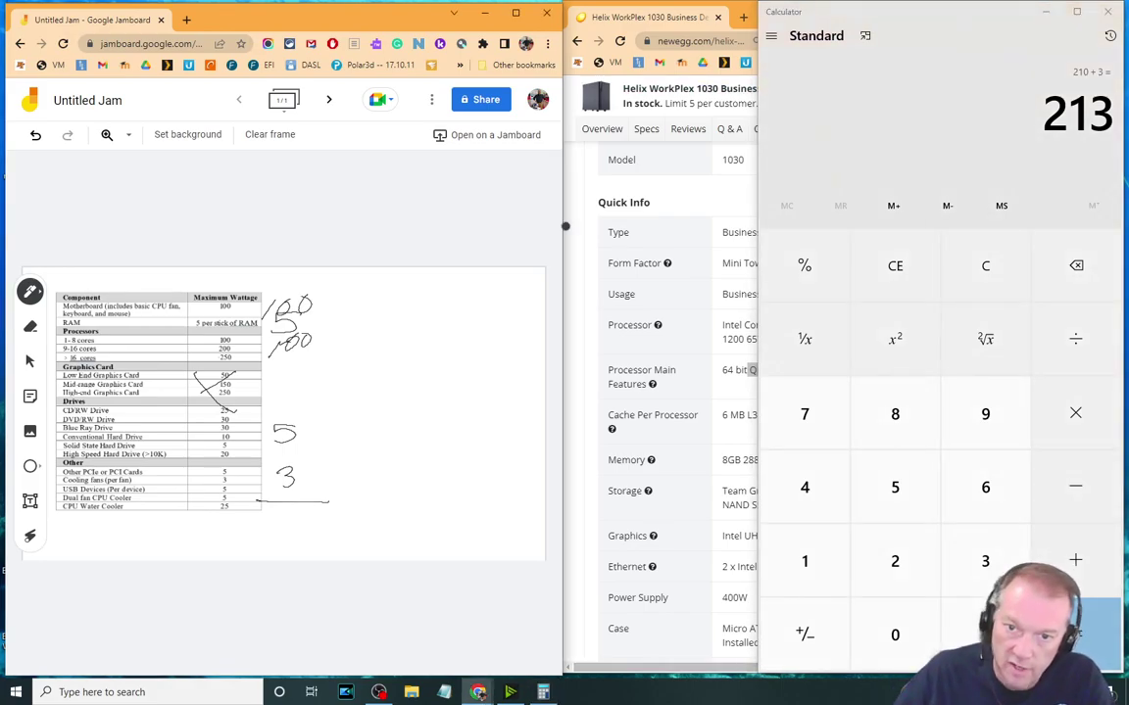
mouse_move(384, 314)
left_mouse_down()
mouse_move(408, 334)
mouse_move(443, 331)
left_mouse_up()
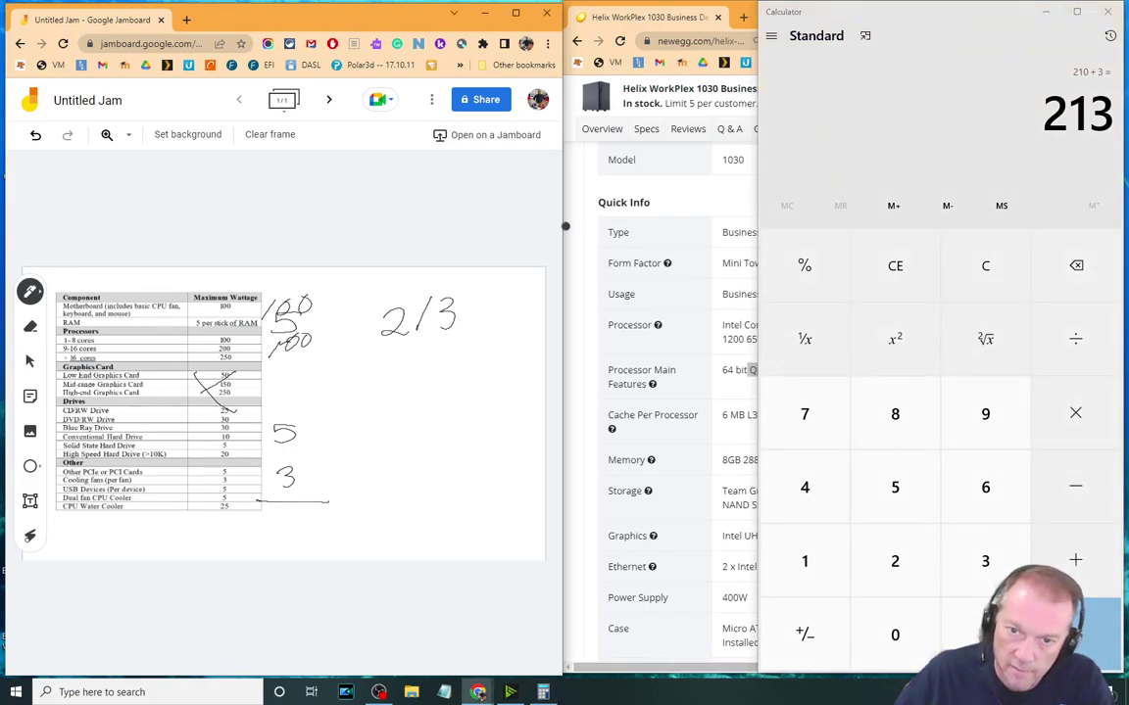
Step: Write M 250 and R 300 below, label the total C, and close Calculator
mouse_move(380, 351)
left_mouse_down()
mouse_move(395, 347)
mouse_move(401, 373)
mouse_move(440, 350)
left_mouse_up()
mouse_move(328, 373)
left_mouse_down()
mouse_move(335, 353)
mouse_move(359, 370)
left_mouse_up()
left_click_drag(365, 316, 367, 337)
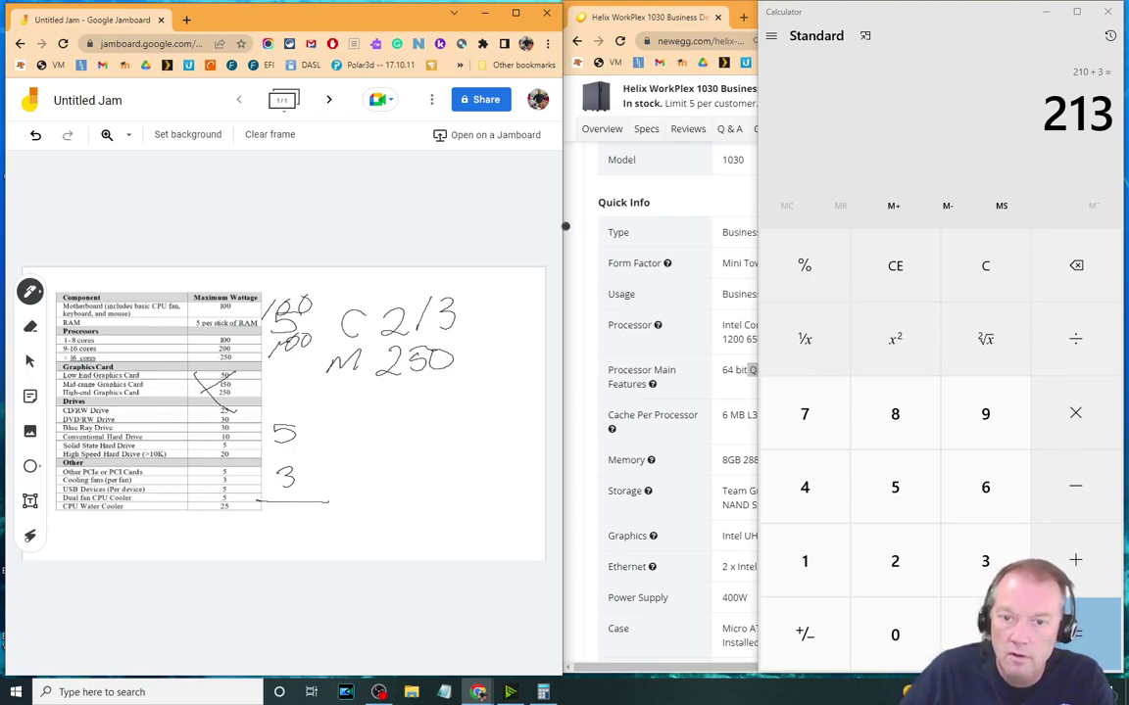
mouse_move(339, 384)
left_mouse_down()
mouse_move(332, 422)
mouse_move(368, 419)
mouse_move(396, 395)
mouse_move(391, 418)
left_mouse_up()
mouse_move(422, 398)
left_mouse_down()
mouse_move(416, 415)
mouse_move(423, 399)
left_mouse_up()
left_click_drag(437, 400, 451, 406)
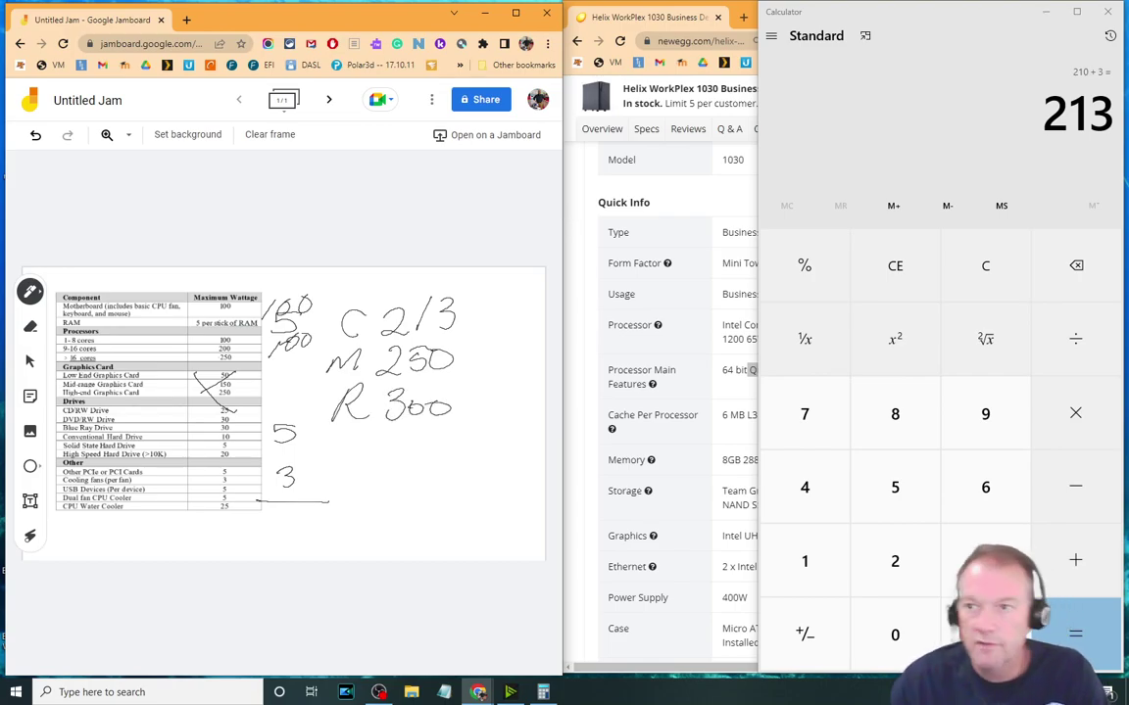
key("alt+F4")
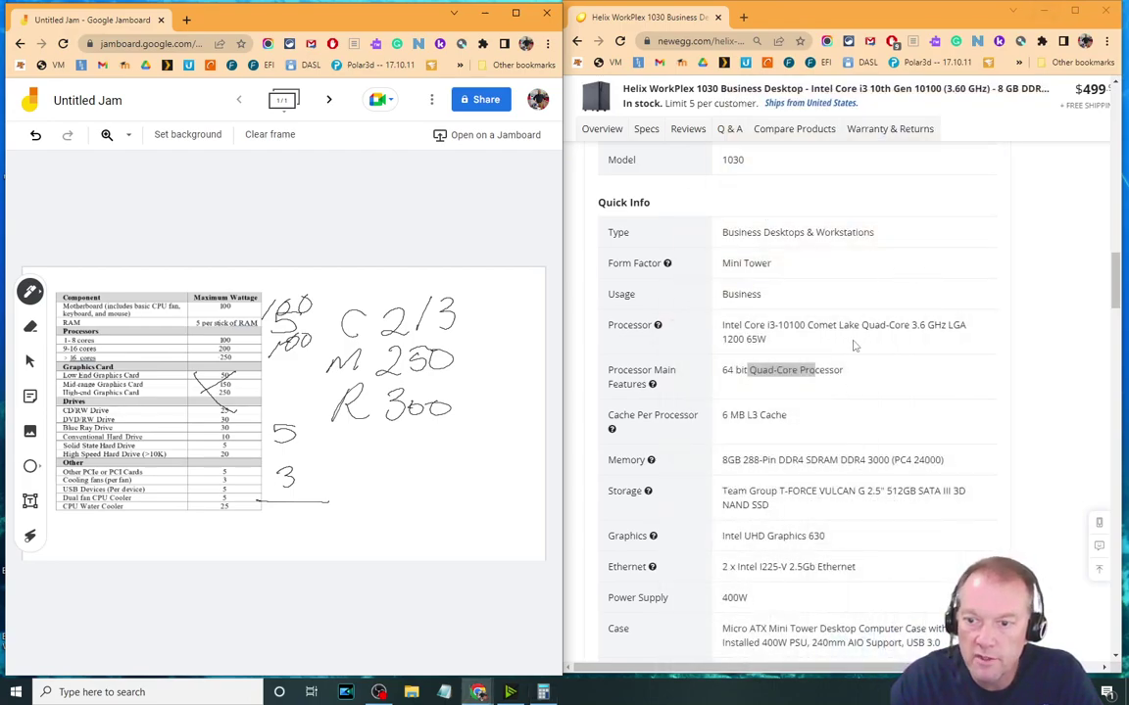
scroll(852, 345, "down", 3)
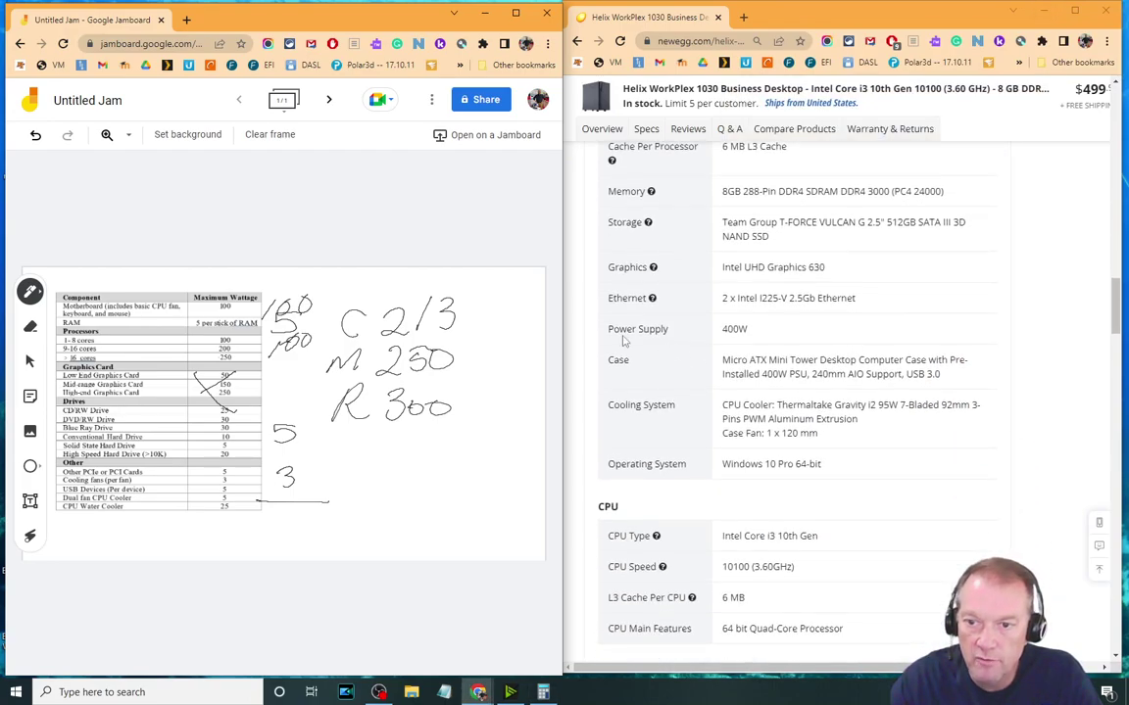
left_click_drag(605, 330, 770, 326)
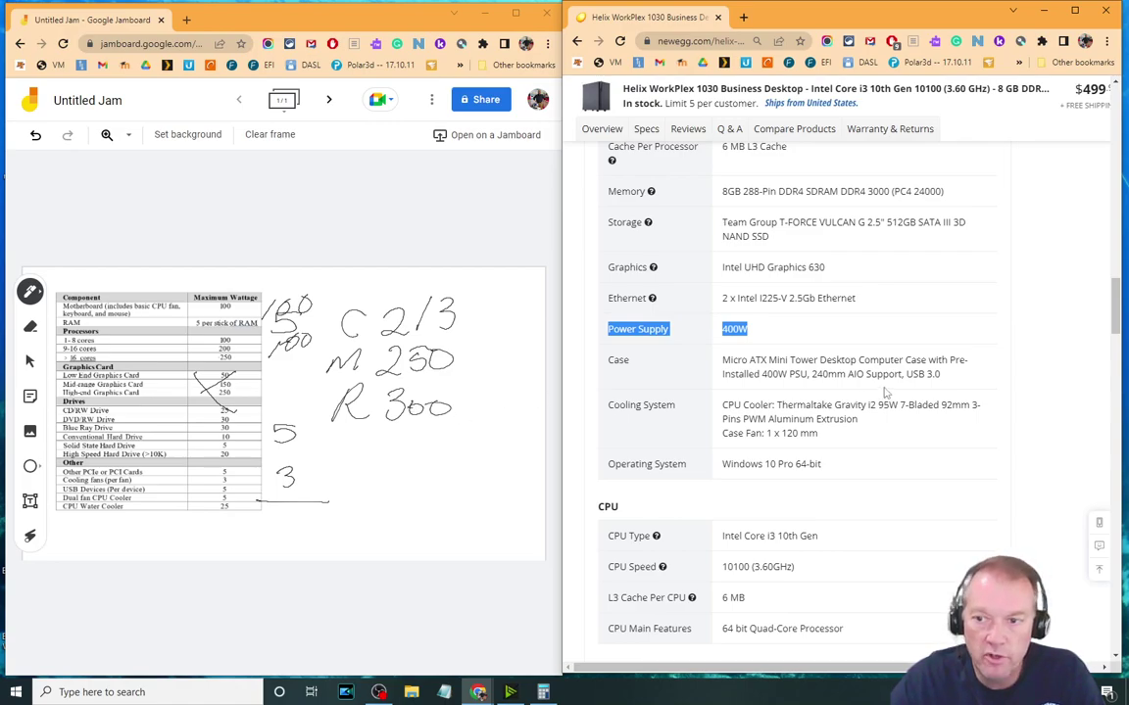
scroll(882, 392, "up", 2)
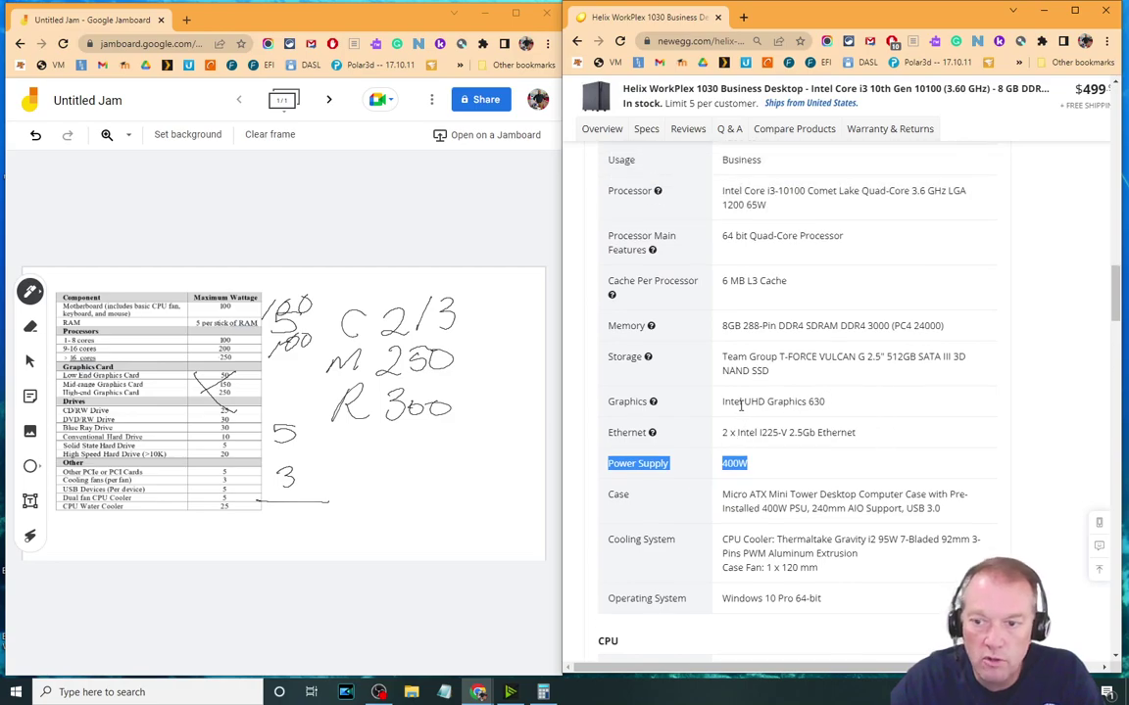
left_click_drag(722, 408, 825, 404)
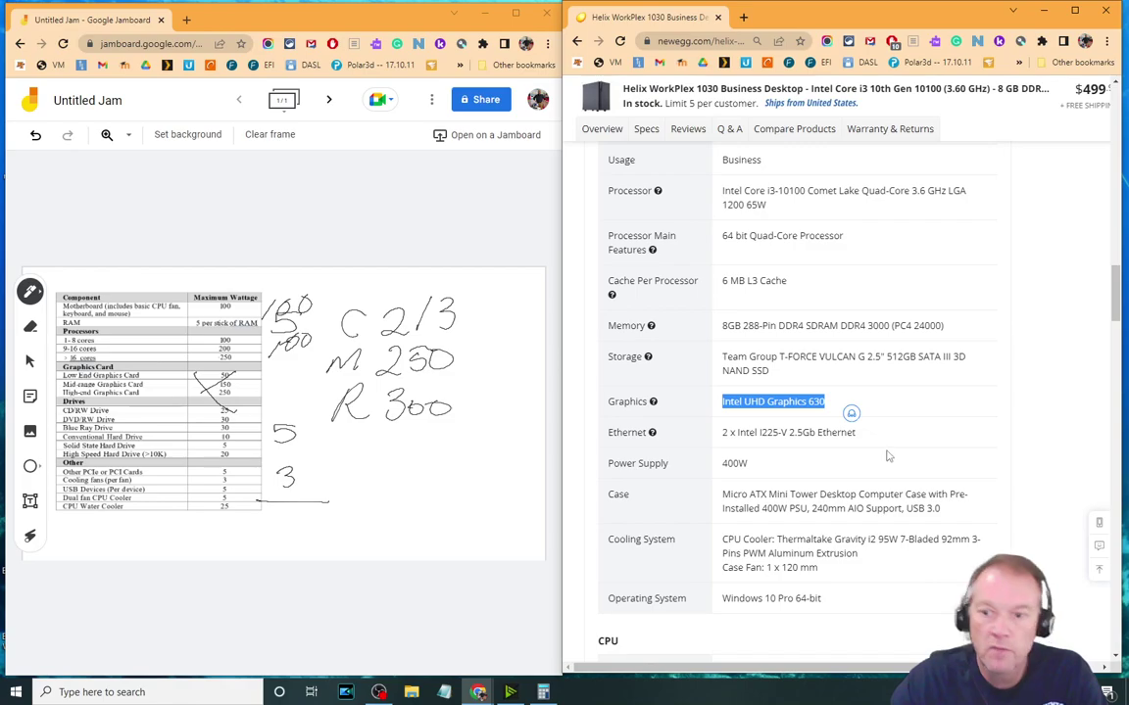
scroll(882, 451, "down", 6)
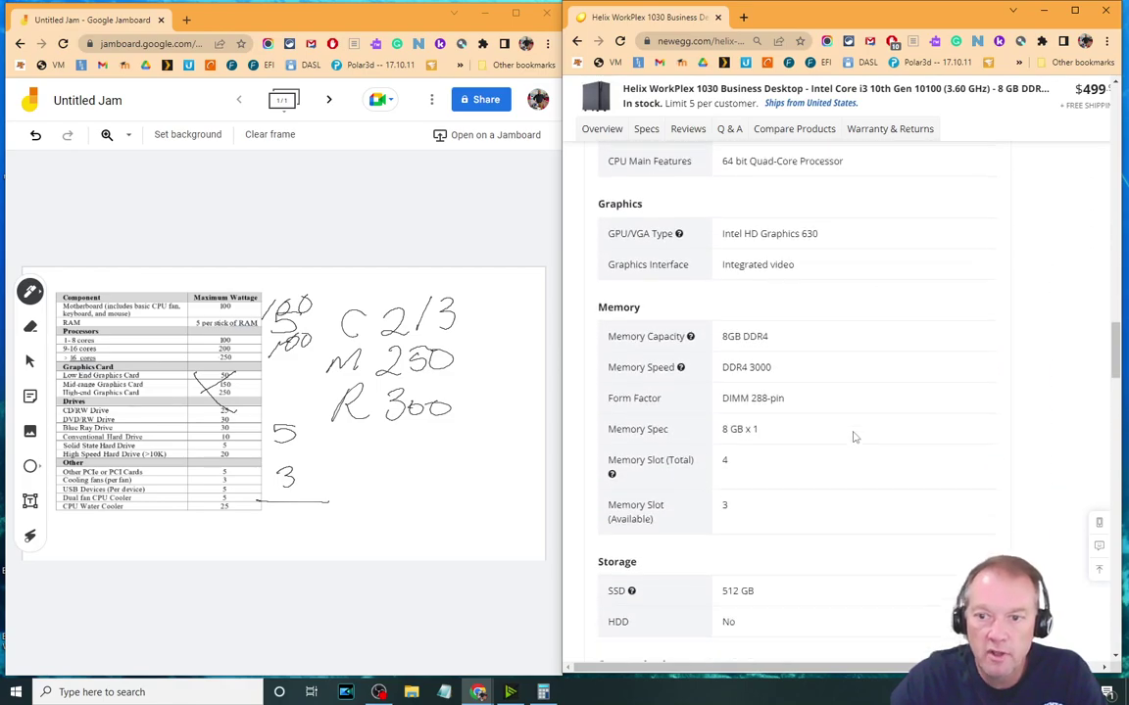
scroll(853, 436, "down", 2)
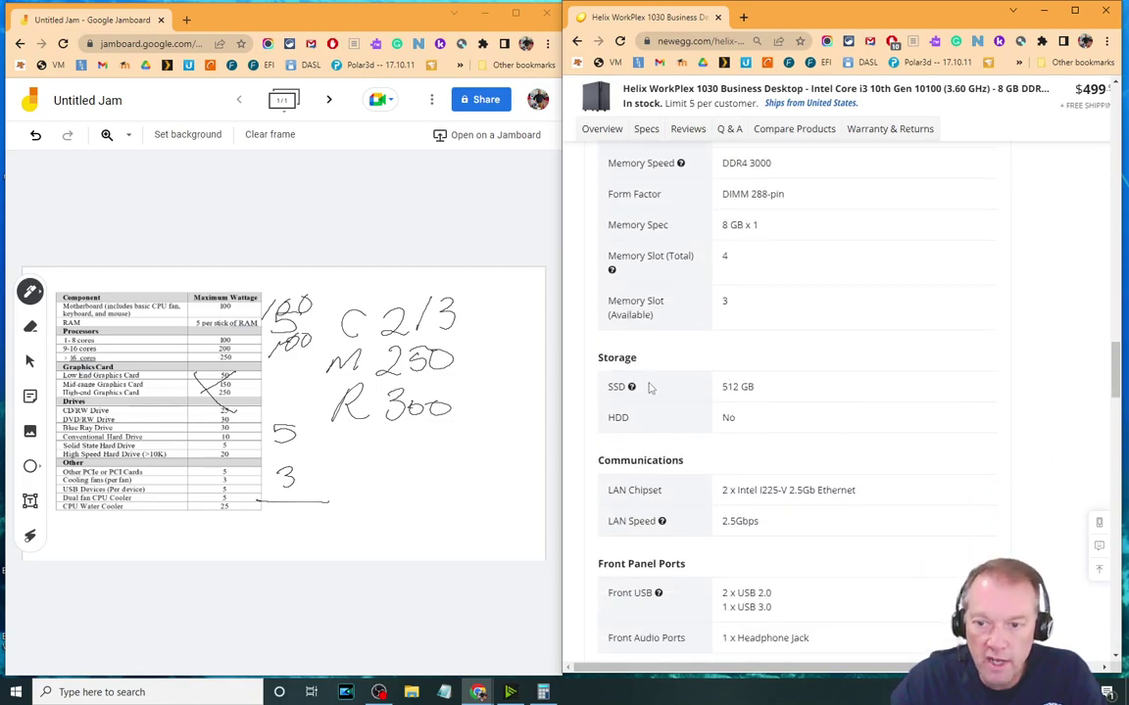
left_click_drag(606, 387, 759, 387)
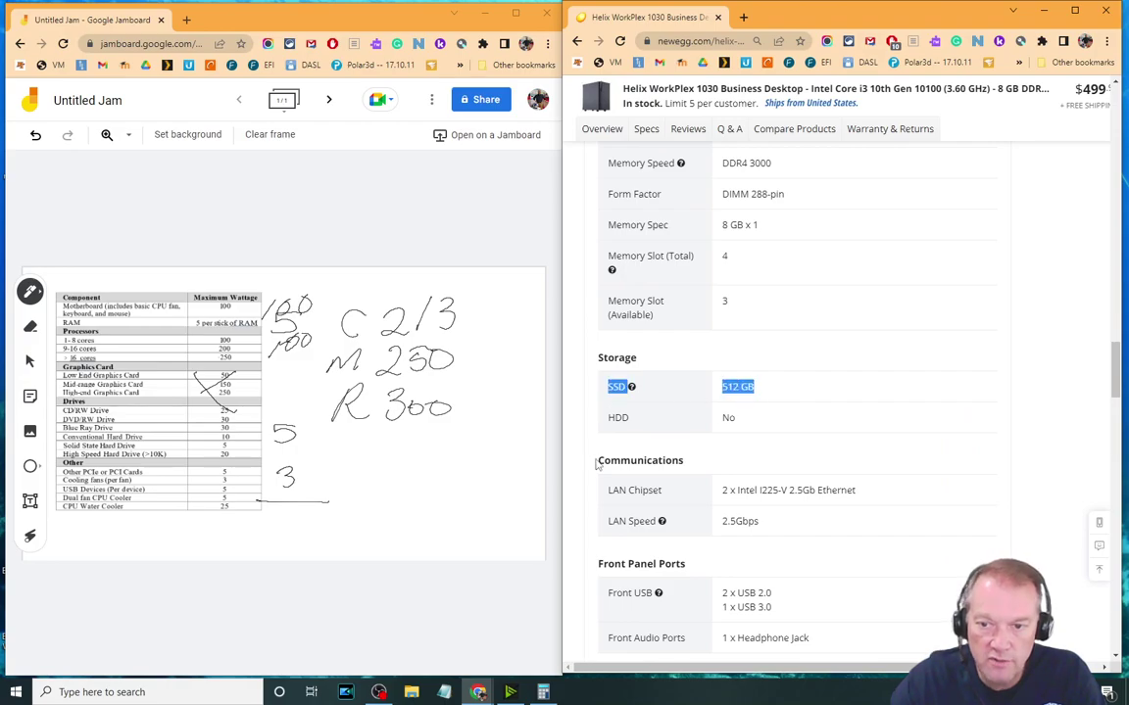
left_click_drag(610, 418, 756, 423)
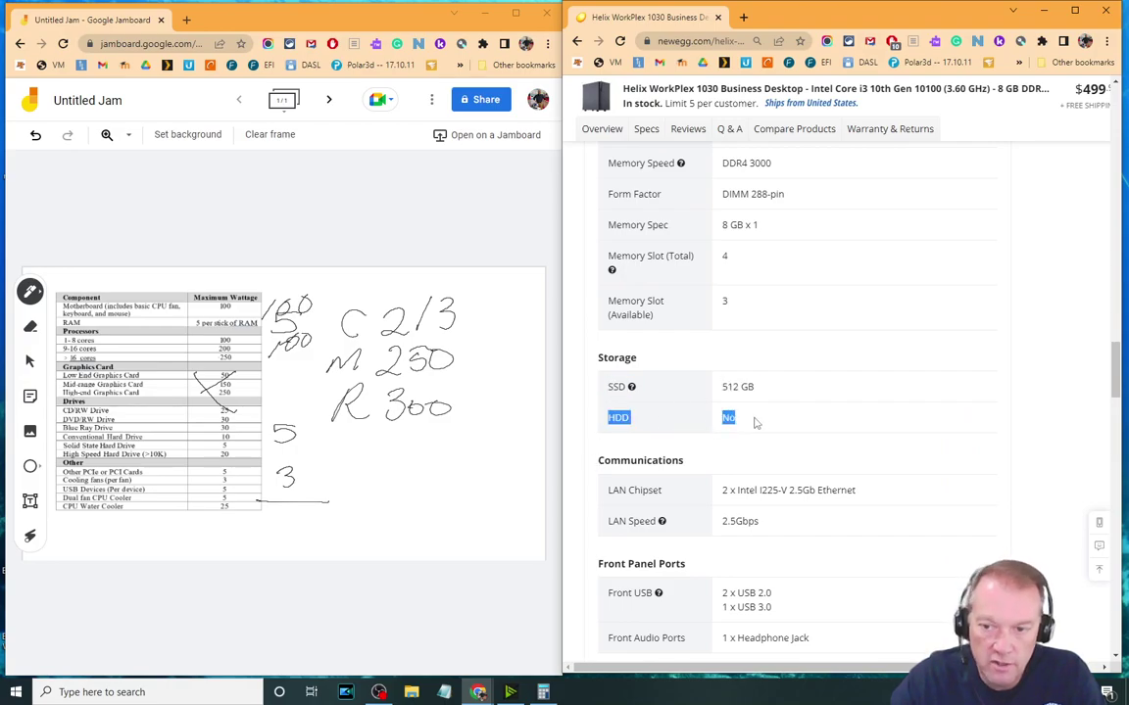
scroll(901, 385, "down", 2)
scroll(903, 387, "up", 7)
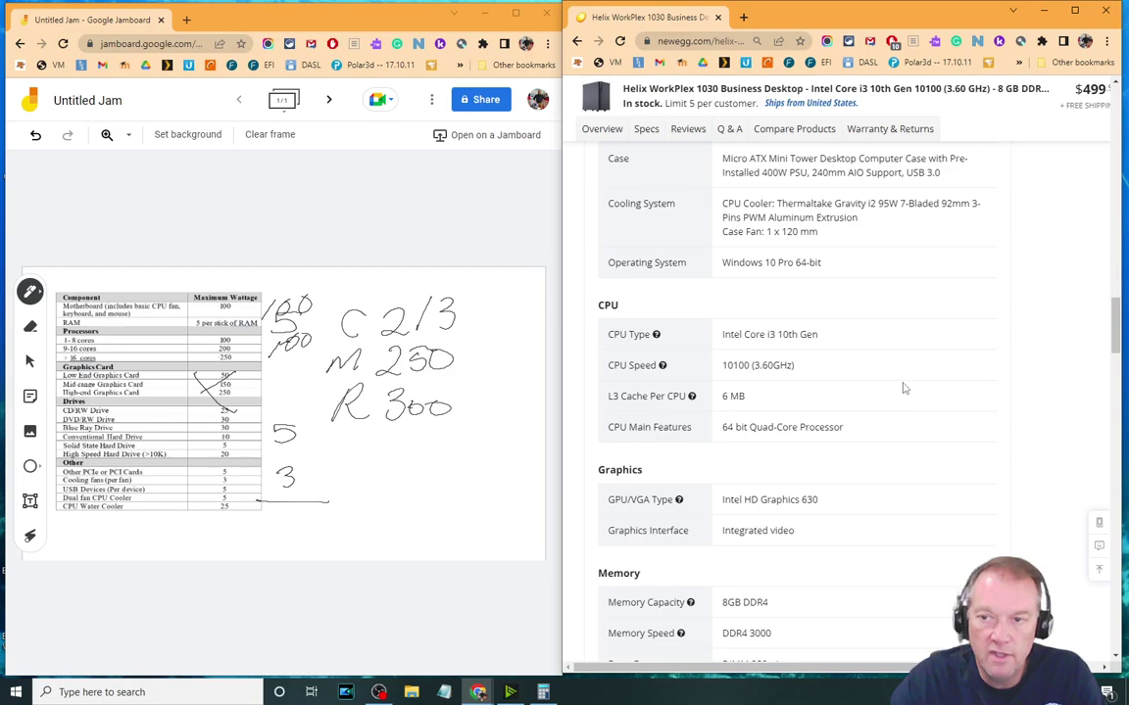
scroll(905, 389, "up", 15)
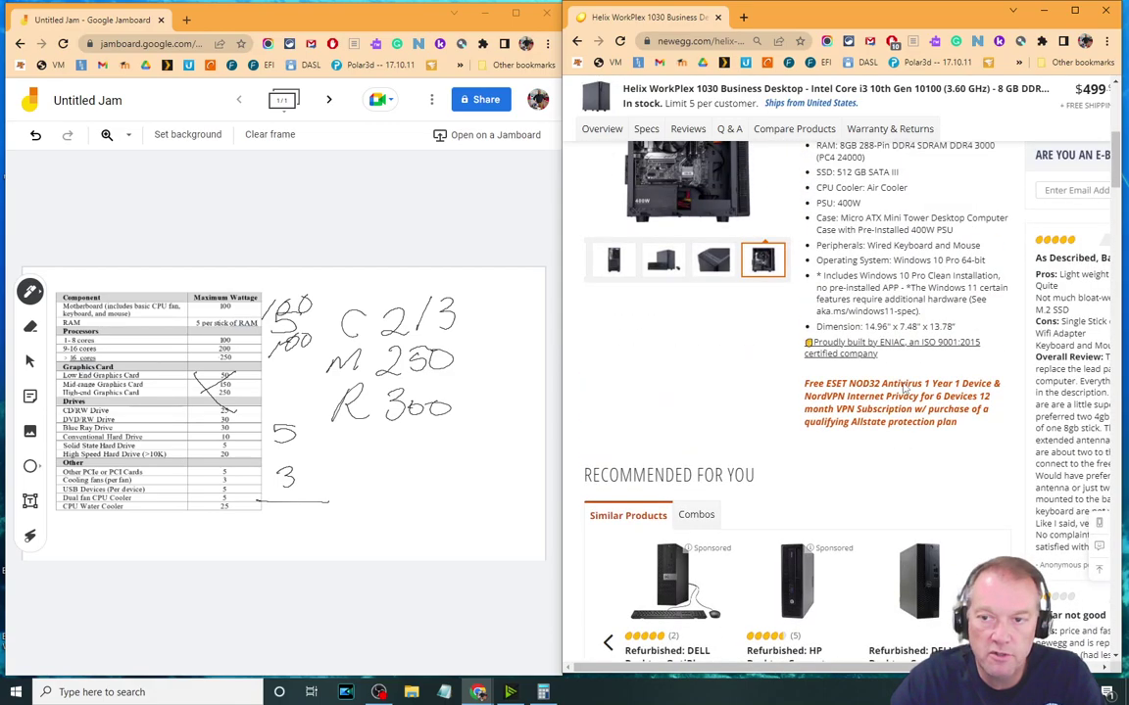
scroll(909, 383, "up", 3)
scroll(912, 371, "up", 1)
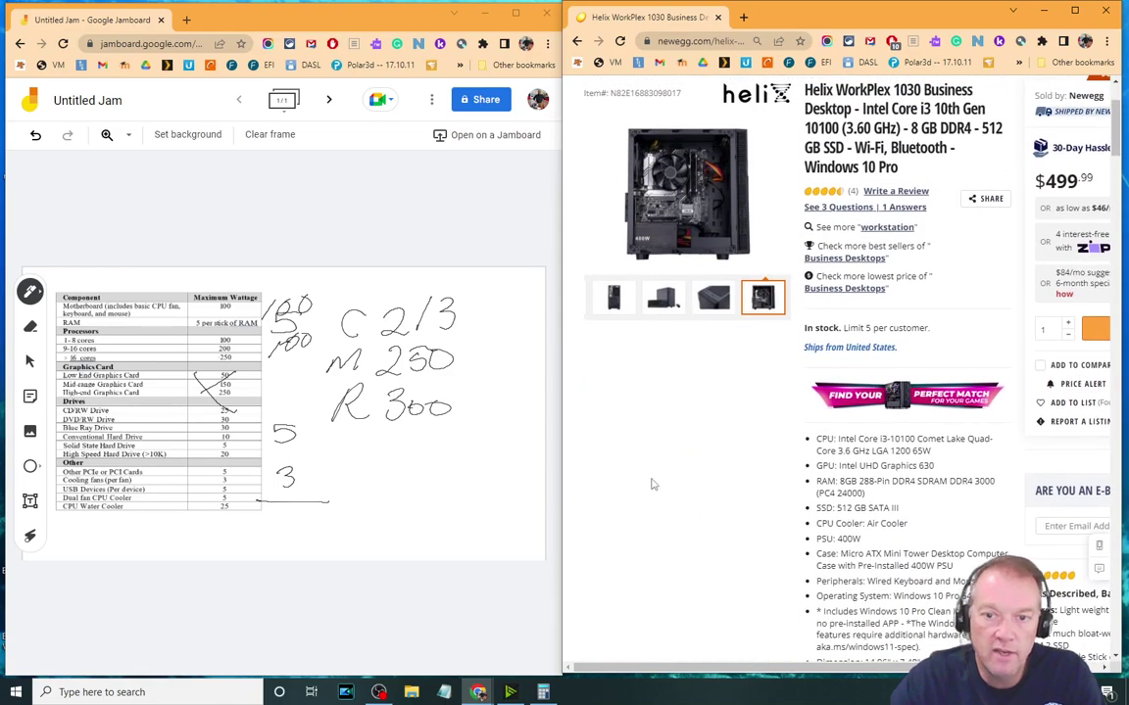